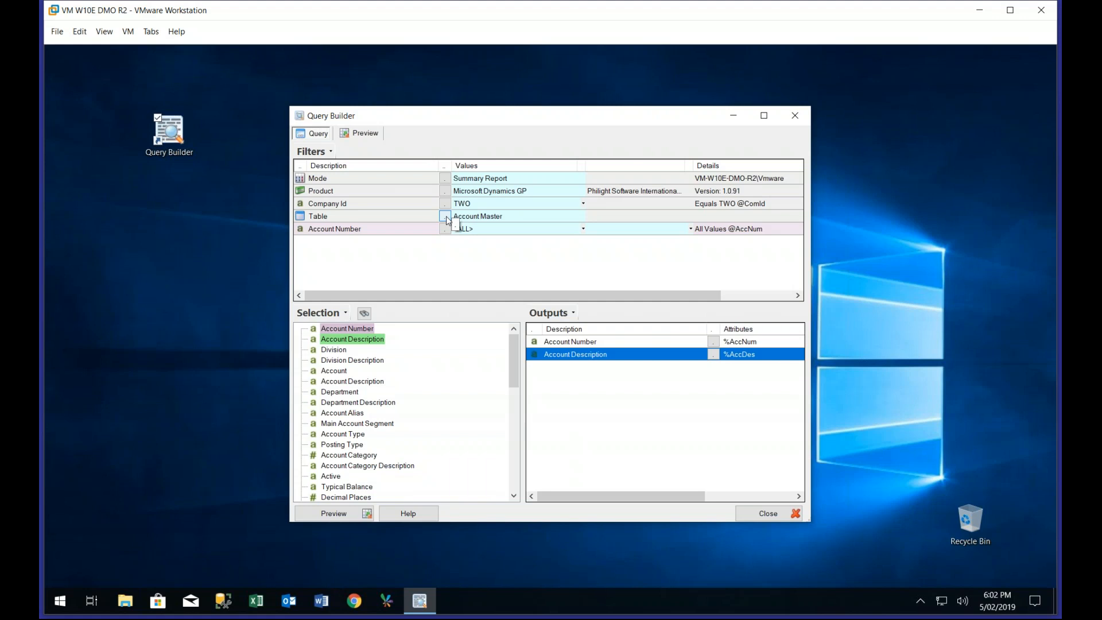
Change the query's table to Account Transactions in the General Ledger transactions under Financials
click(446, 216)
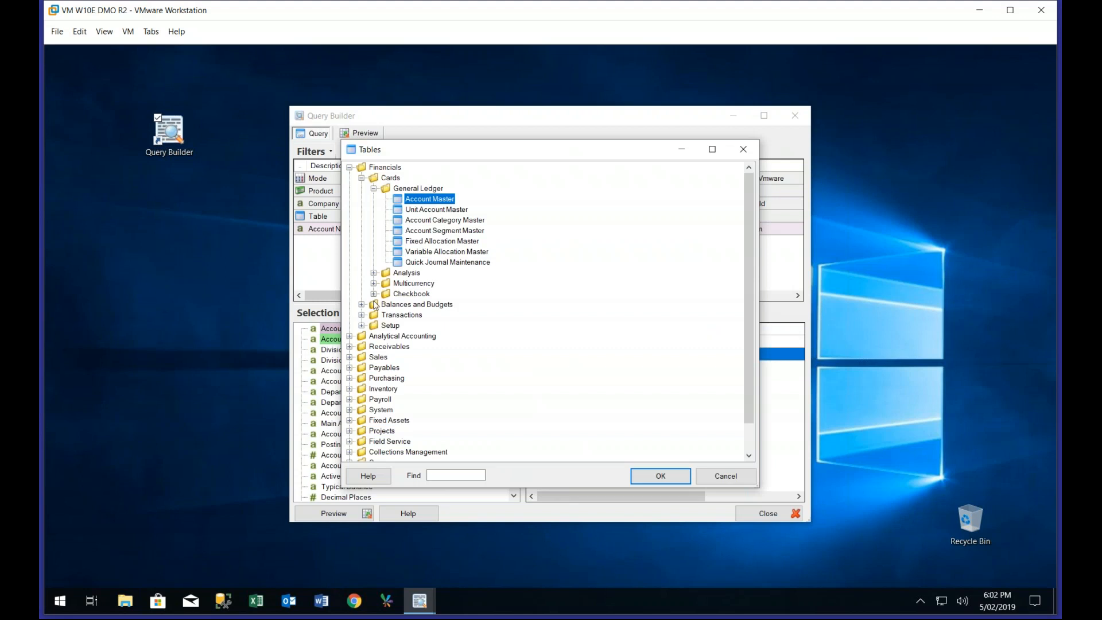
click(361, 314)
click(373, 325)
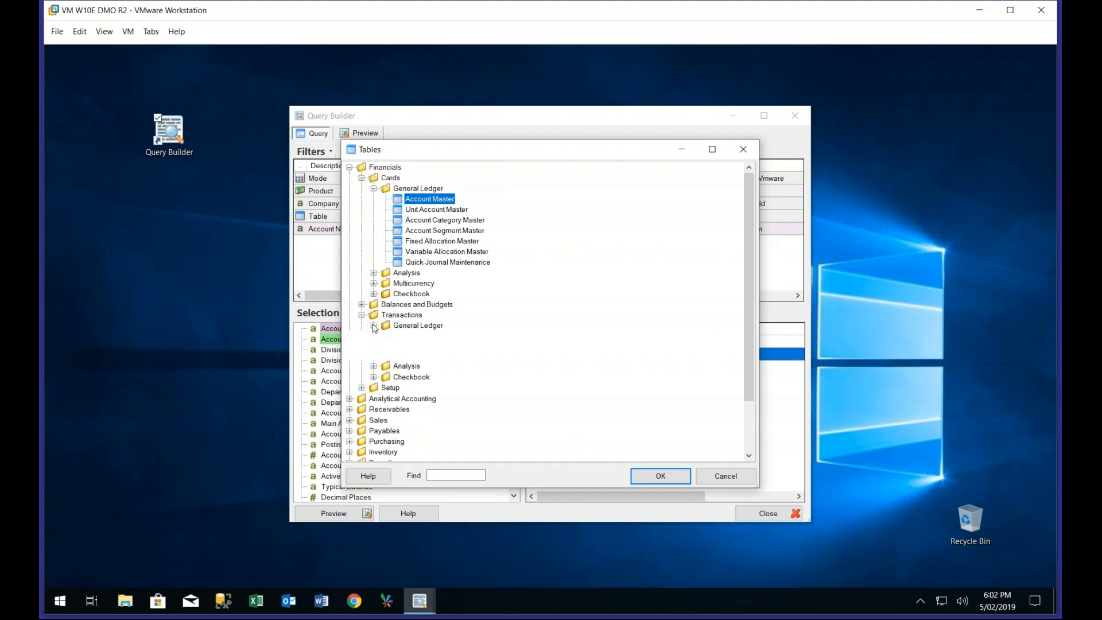
click(405, 336)
double_click(405, 337)
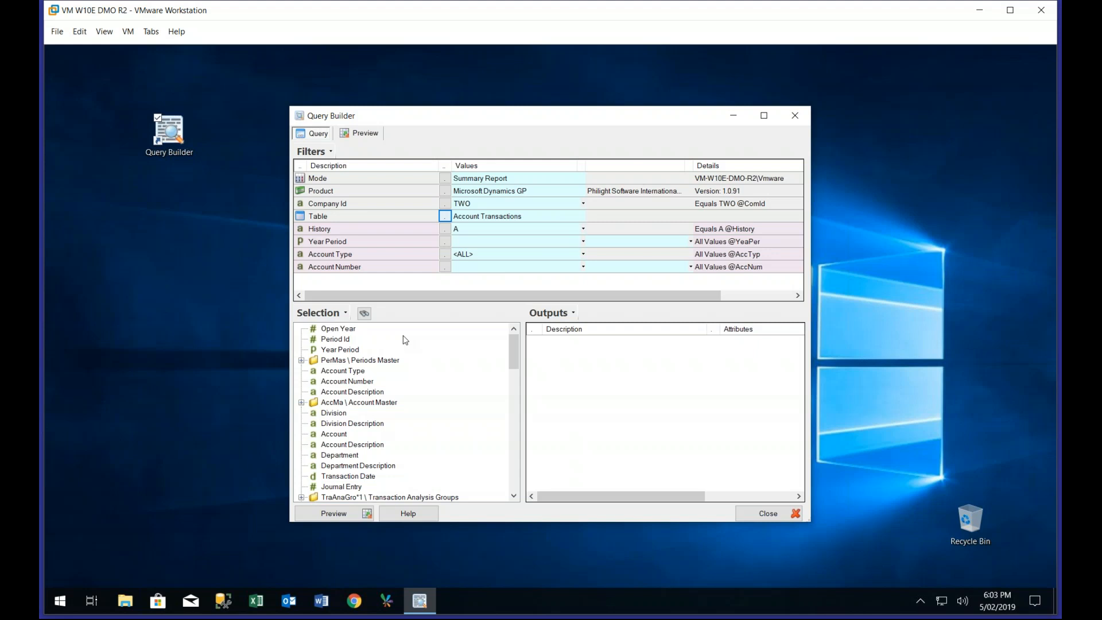
Reselect Microsoft Dynamics GP as the query's product and set the company ID to TWO (Fabrikam, Inc.)
click(446, 191)
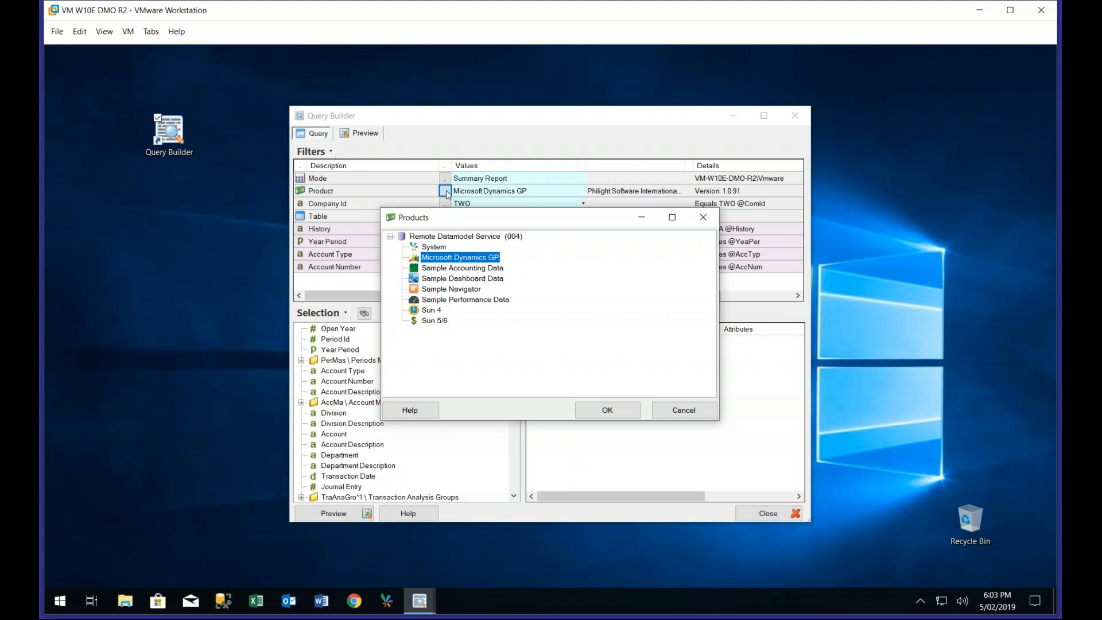
double_click(472, 260)
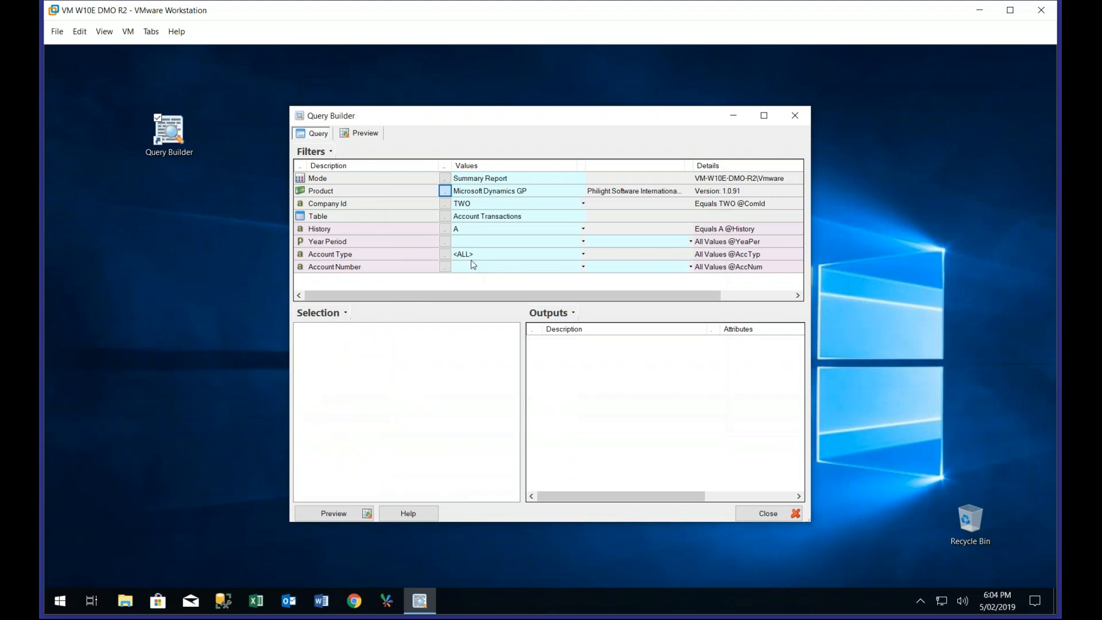
click(444, 216)
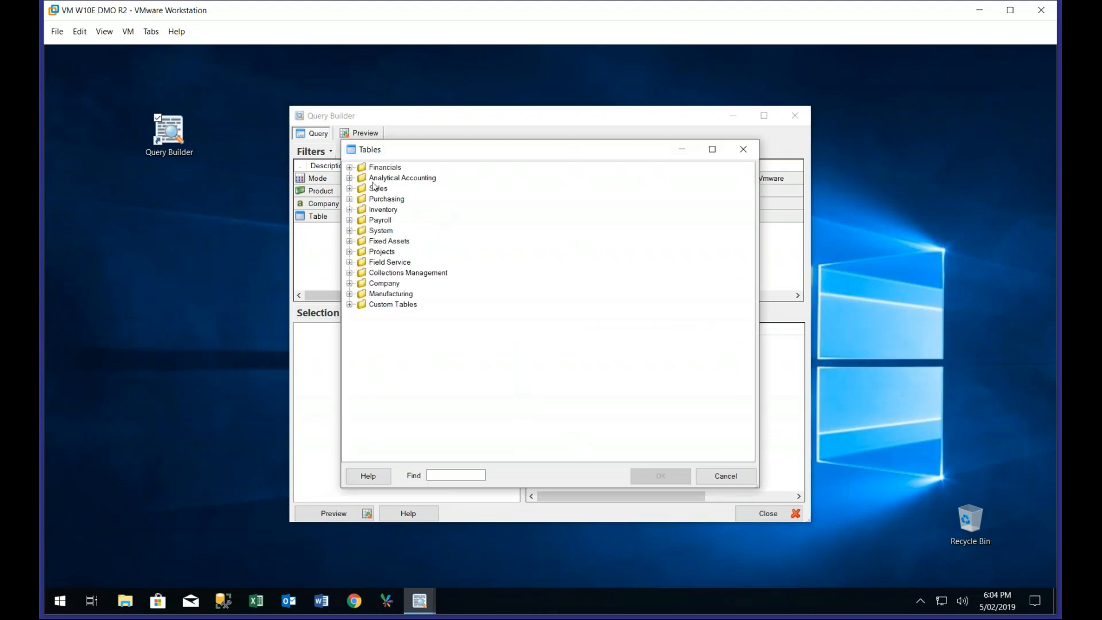
click(725, 475)
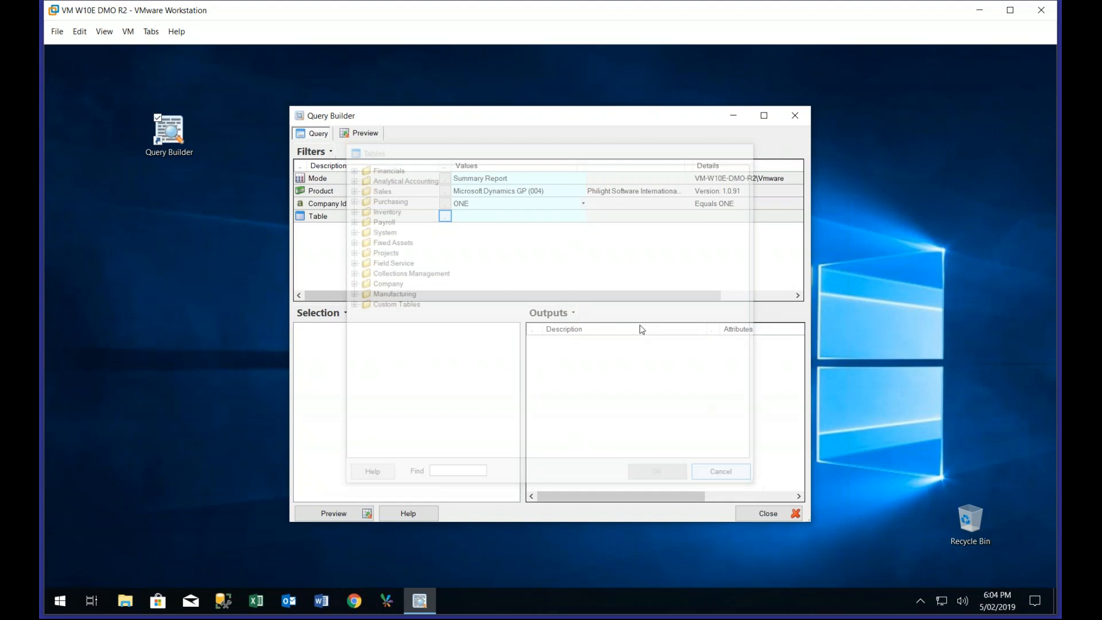
click(445, 203)
click(386, 250)
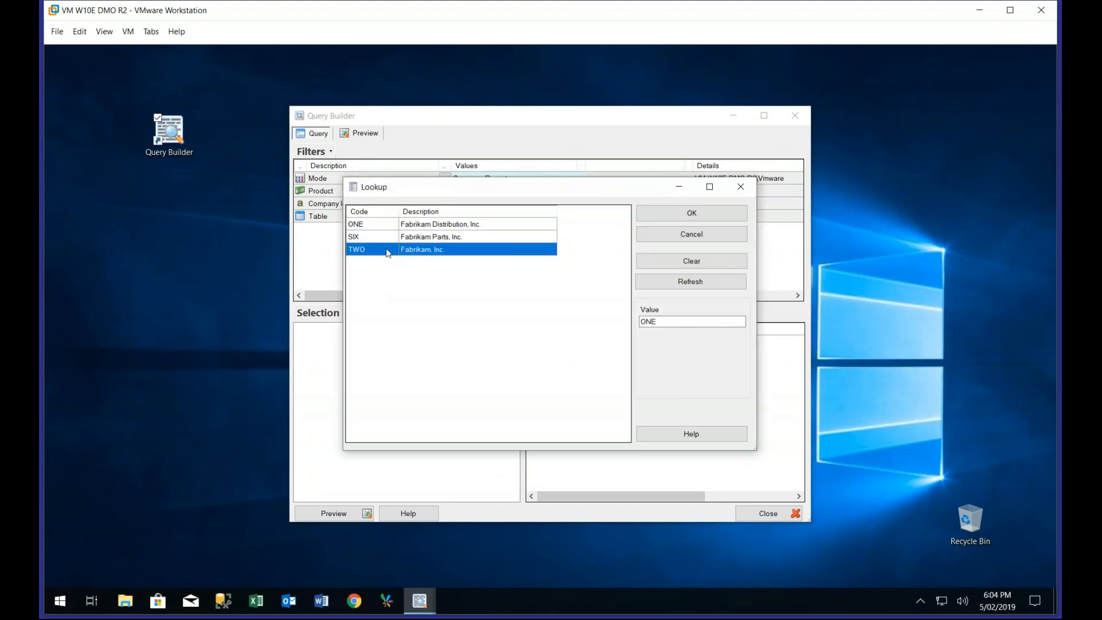
click(691, 213)
Choose Account Transactions from the Financials General Ledger transactions as the table for company TWO
click(445, 216)
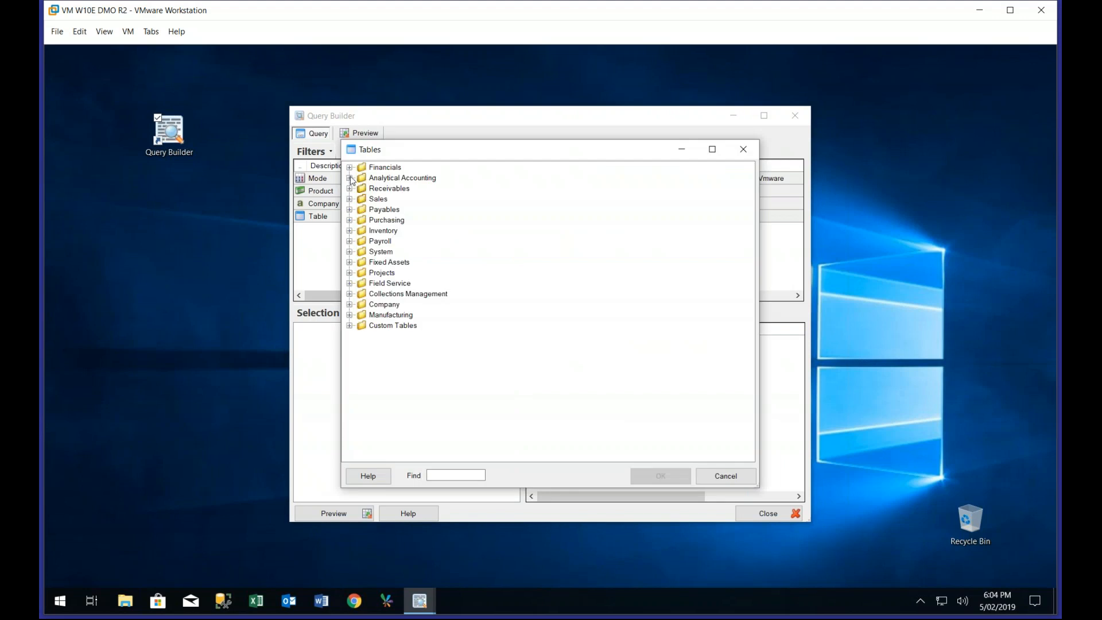
click(350, 167)
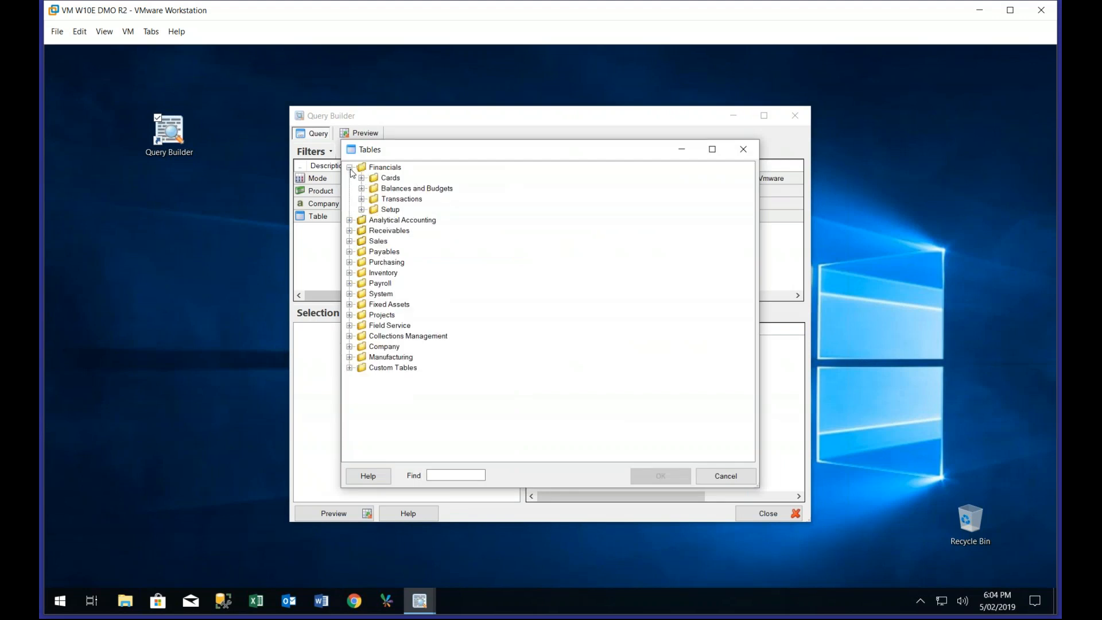
click(361, 200)
click(373, 210)
double_click(406, 221)
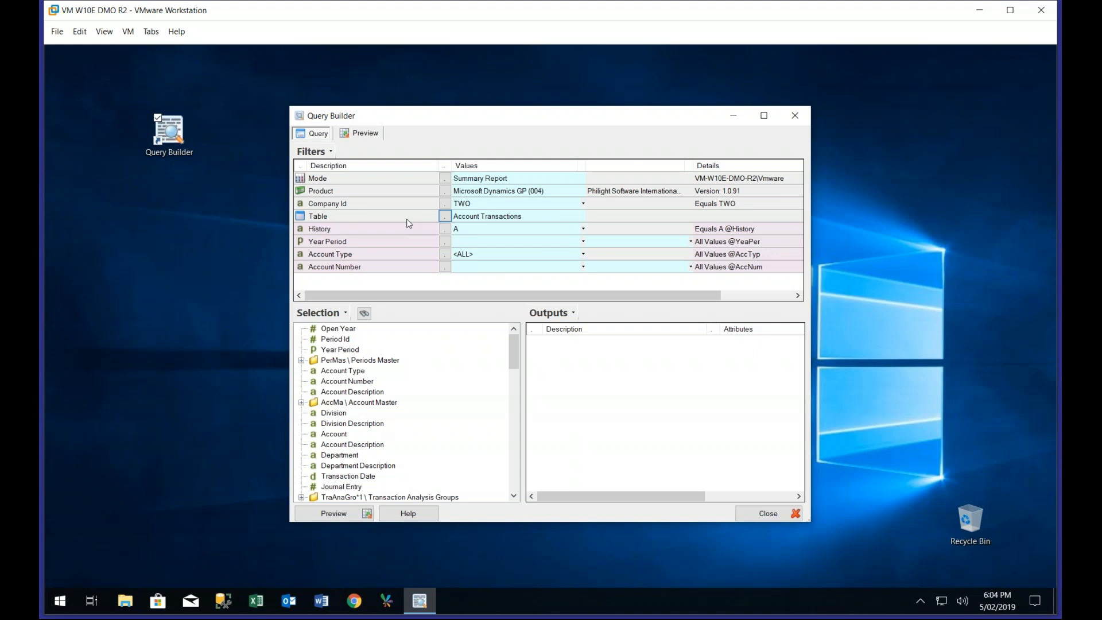
Set the Year Period filter to all periods and the Account Number filter to <ALL>
click(445, 242)
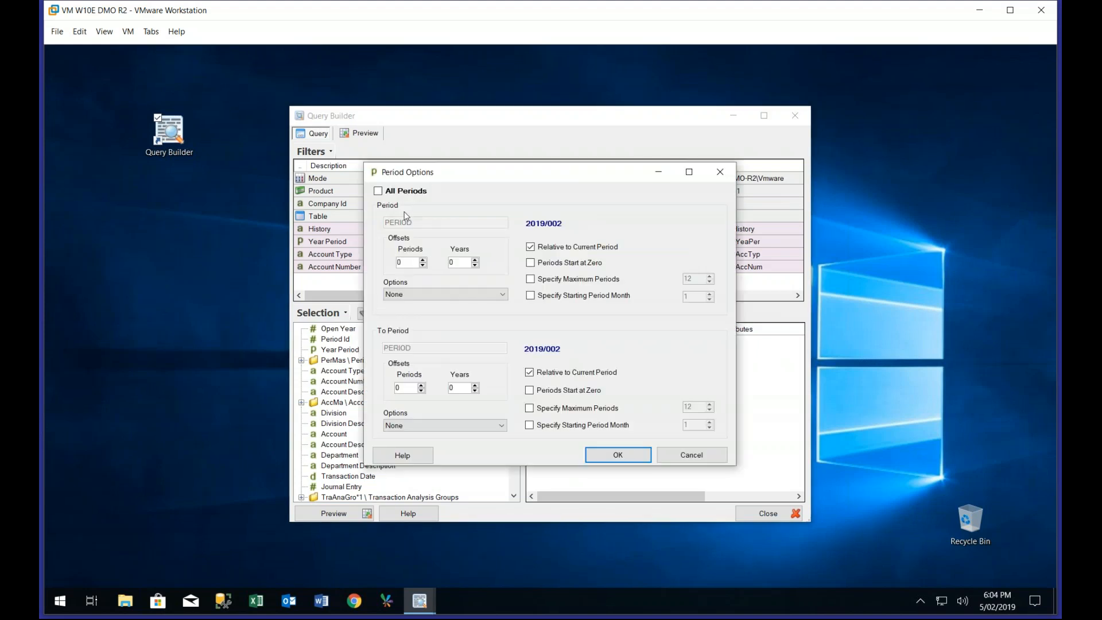
click(400, 193)
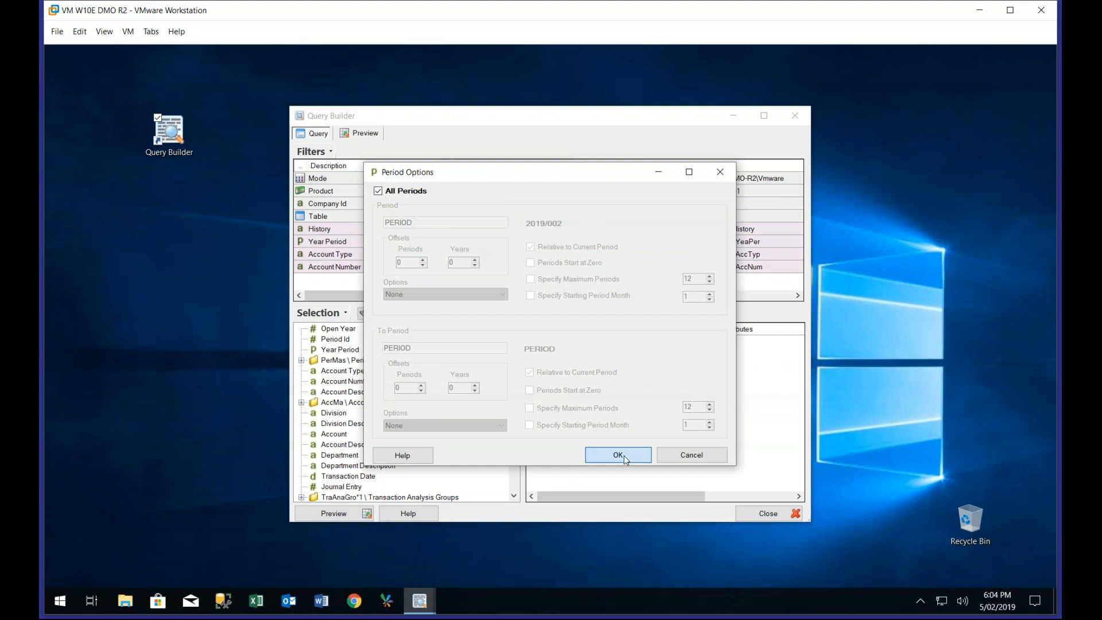
click(618, 455)
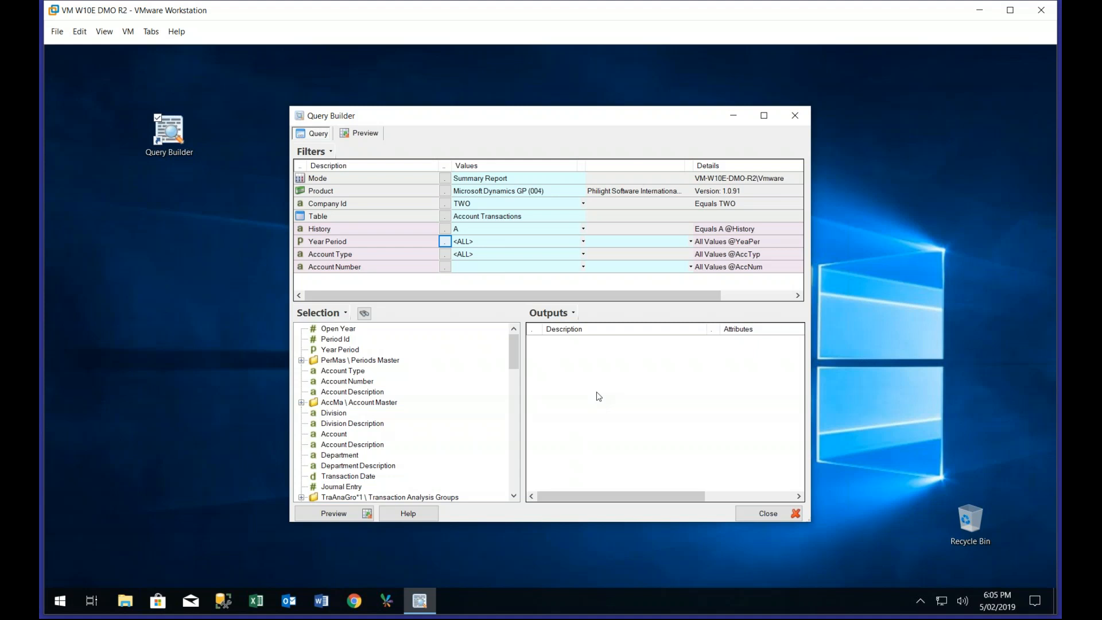
click(447, 268)
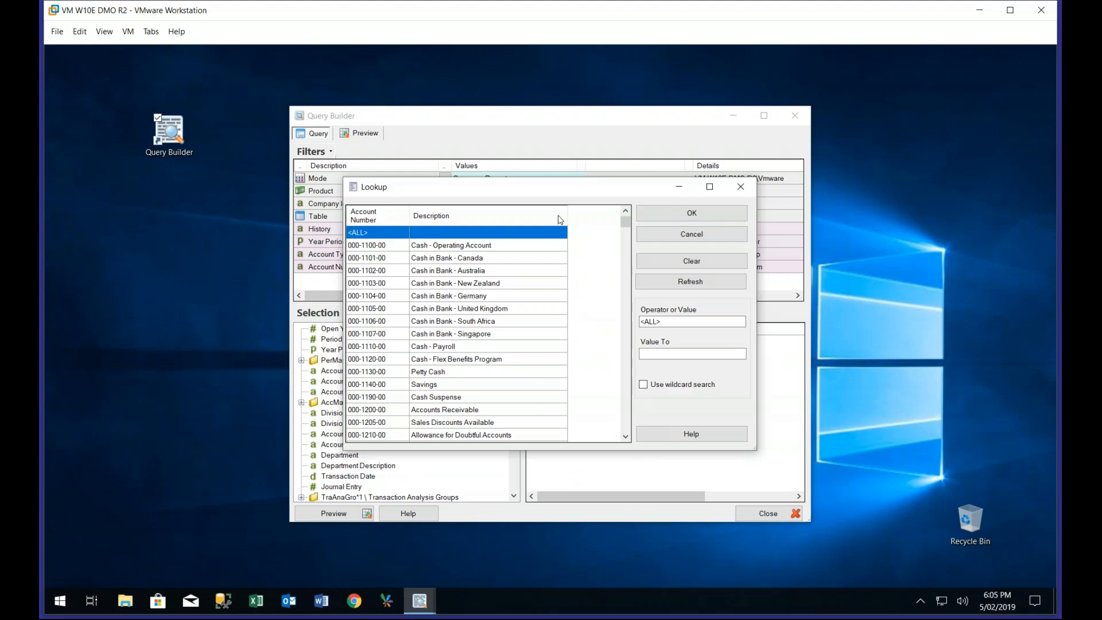
click(713, 215)
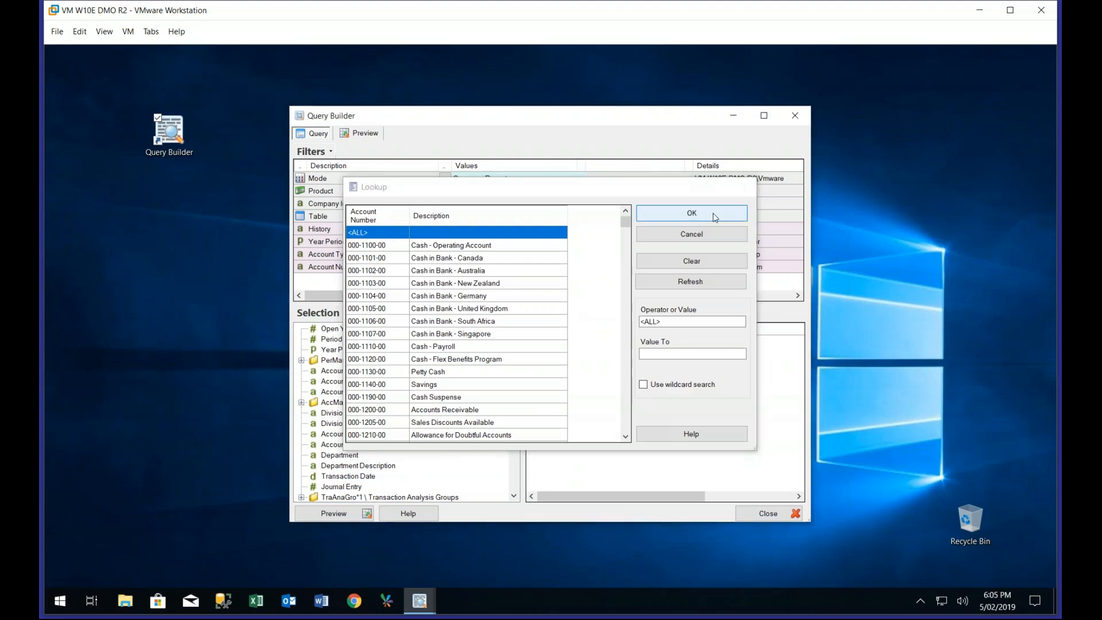
Add Account as a filter with a range from 4000 to 4200
click(343, 434)
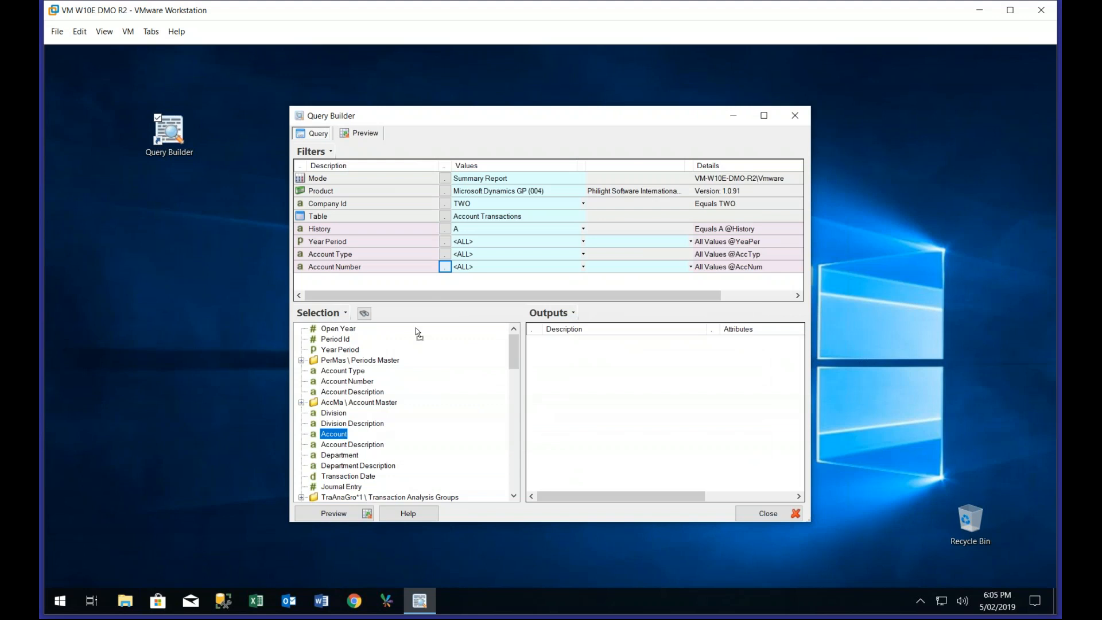
drag(416, 328, 434, 285)
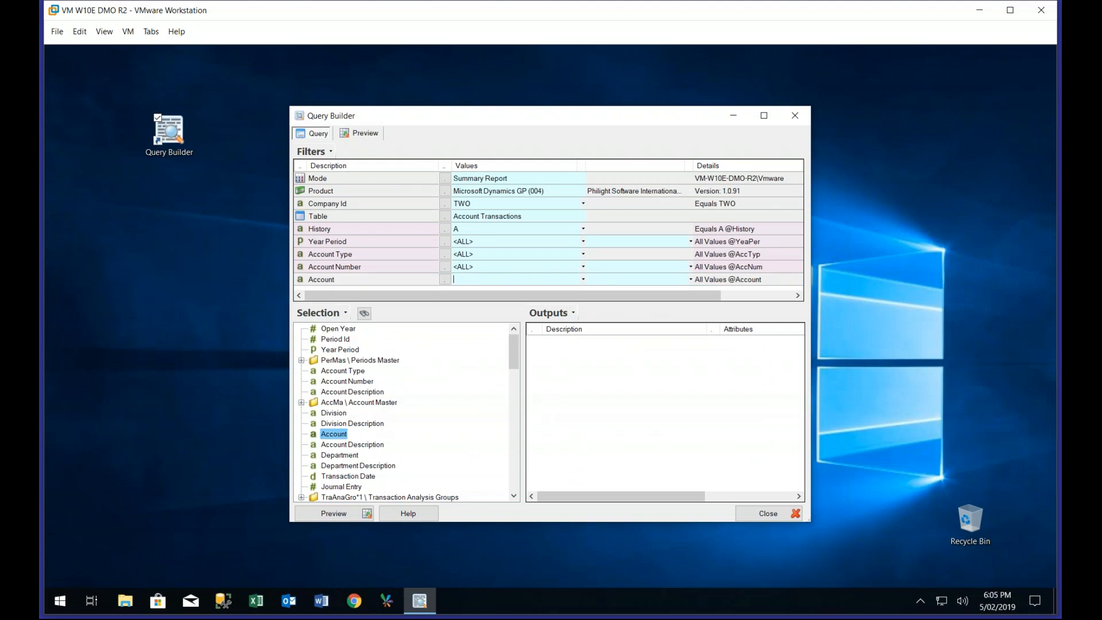
text(4000)
key(Tab)
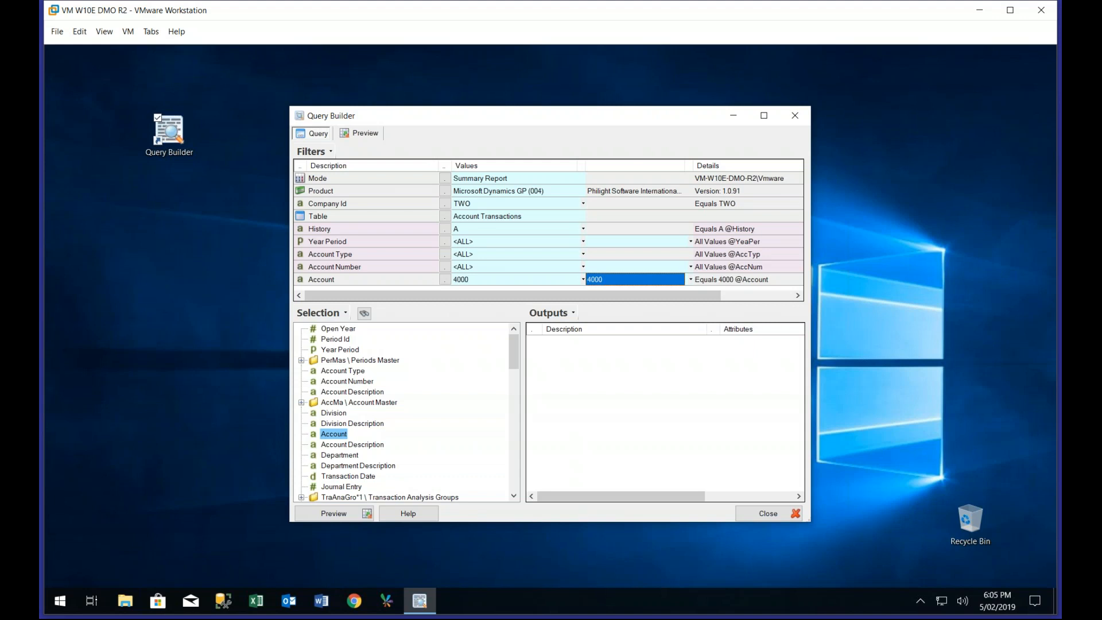
text(4200)
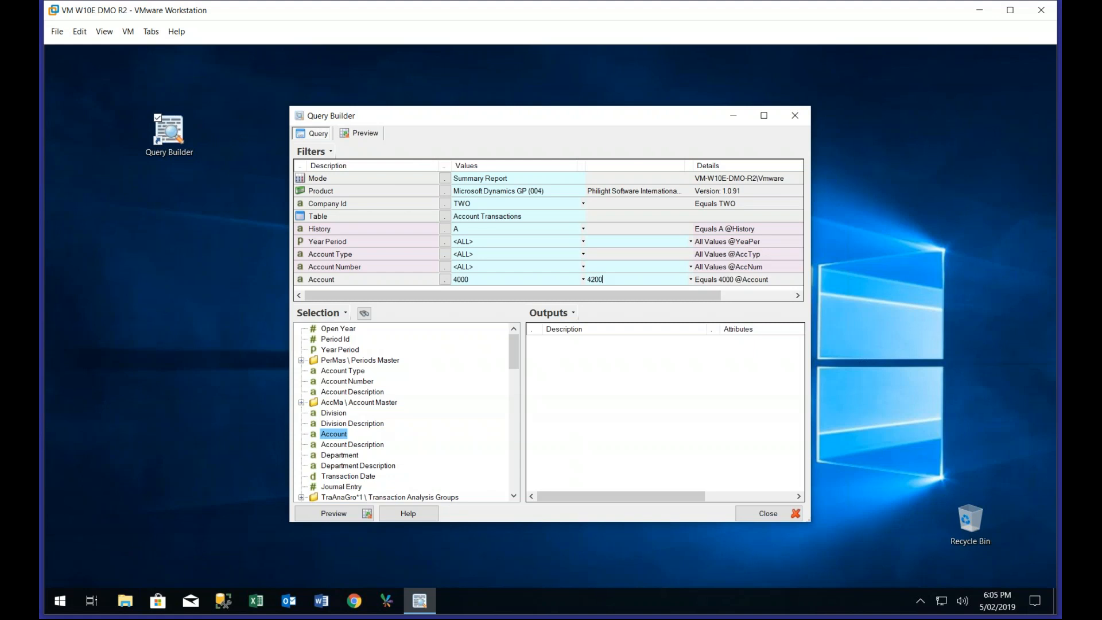
Add Account Number, Account Description and Amount to the query's outputs
click(350, 381)
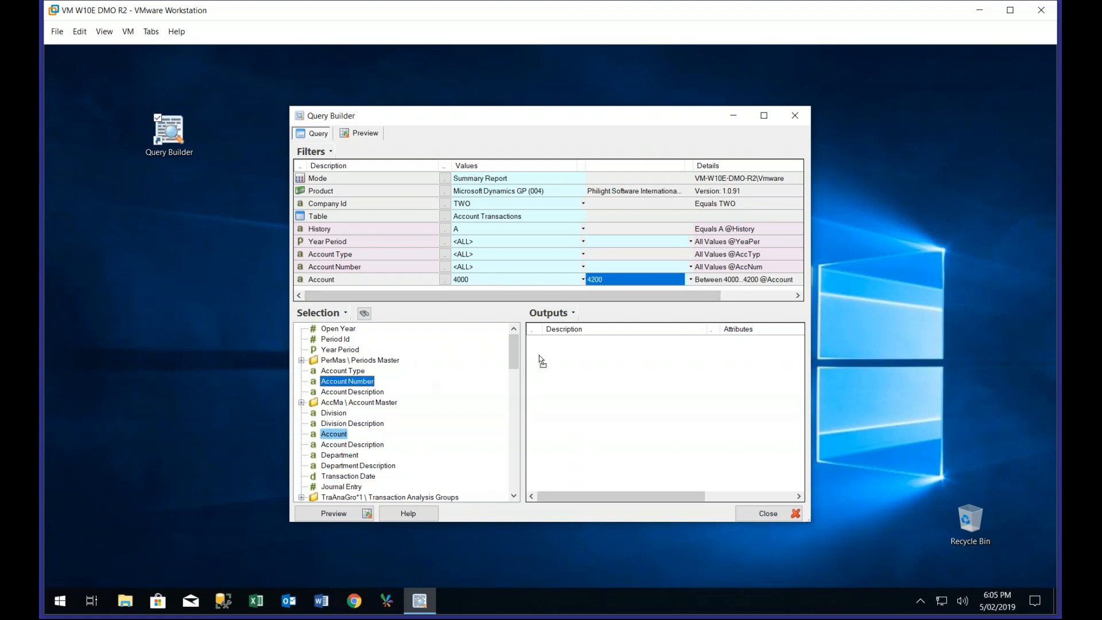
drag(339, 392, 551, 368)
scroll(383, 455, down, 5)
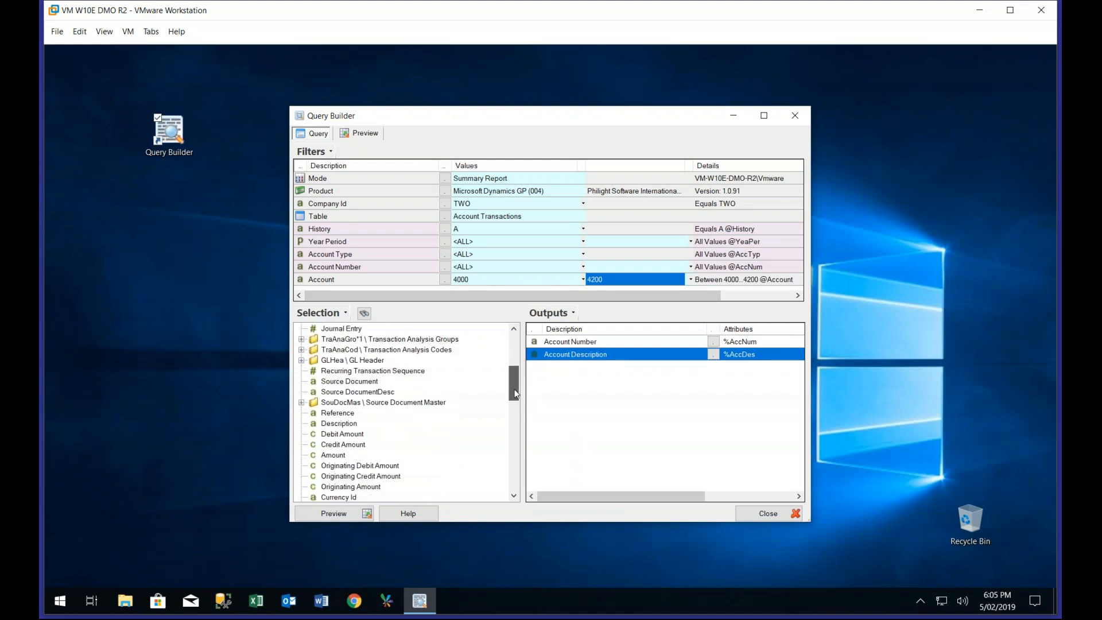
drag(344, 447, 555, 402)
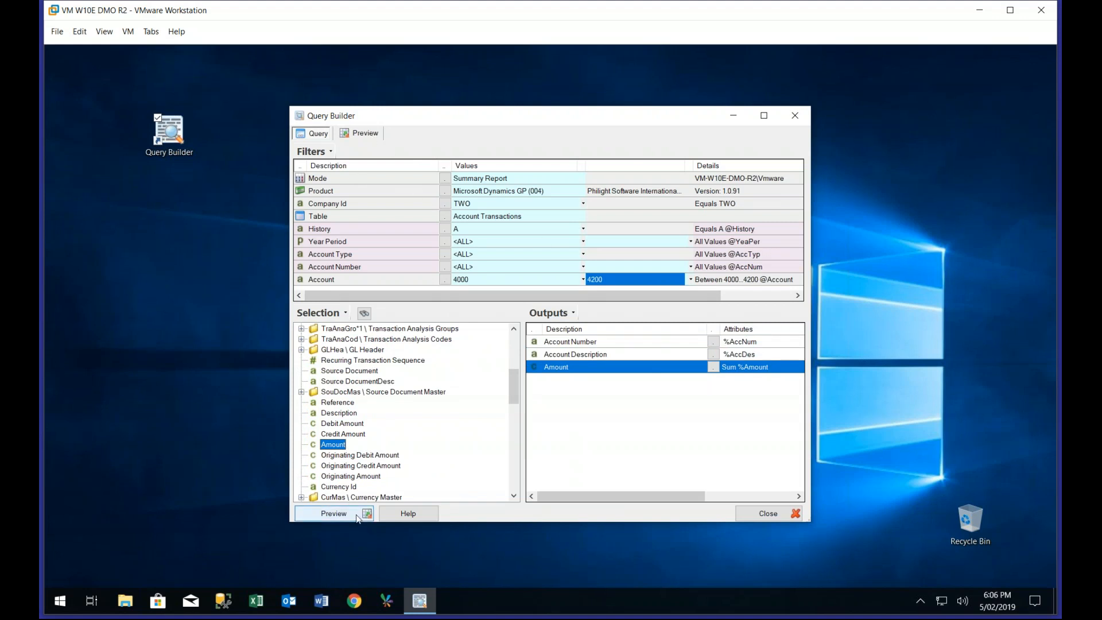
Preview and refresh the account transaction results, and return to the query definition
click(361, 136)
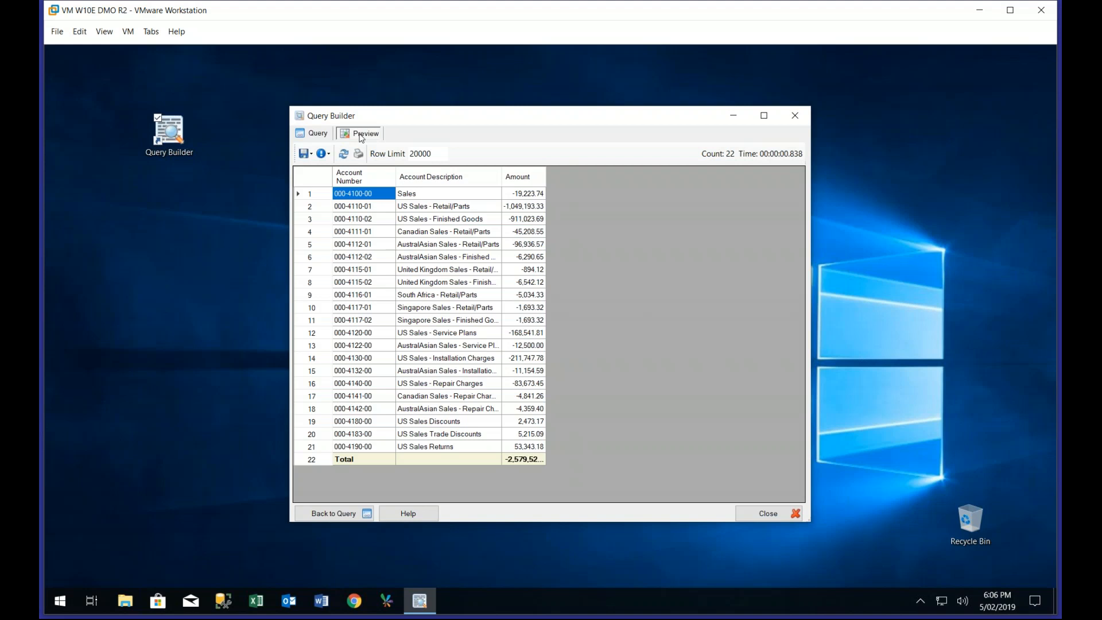
click(343, 154)
click(319, 133)
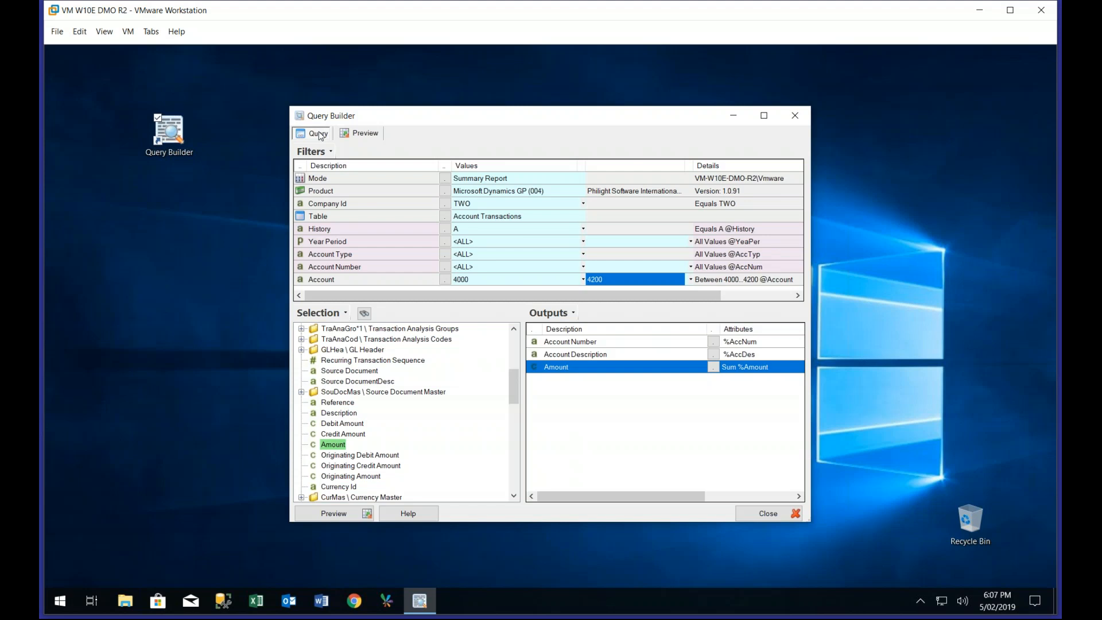
Look through the account codes available for the Account filter and leave its range as it is
click(446, 281)
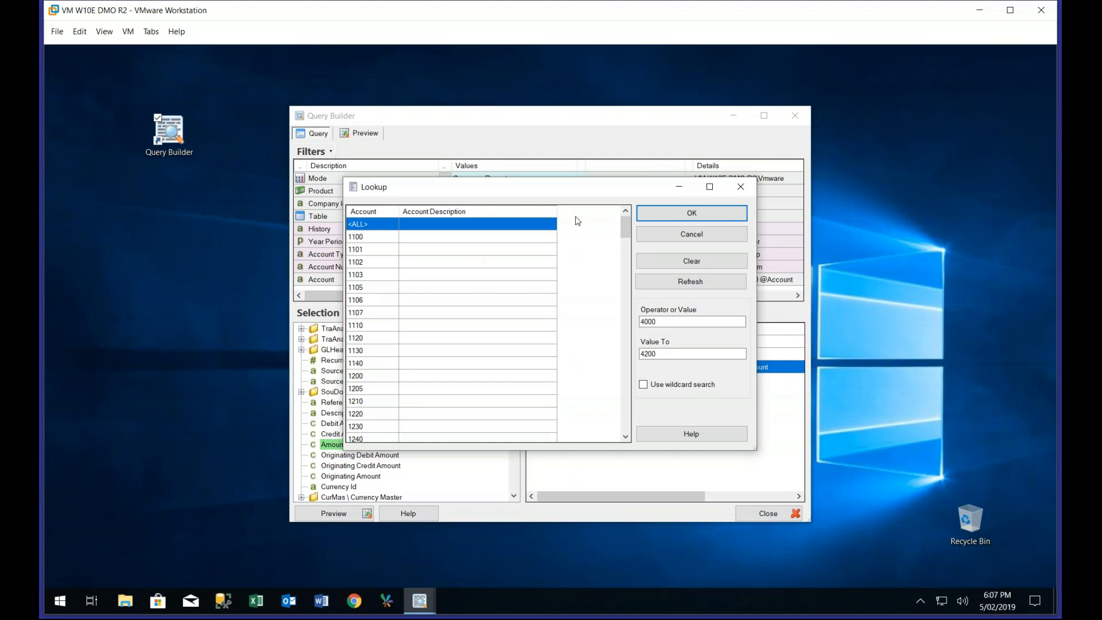
drag(628, 225, 625, 344)
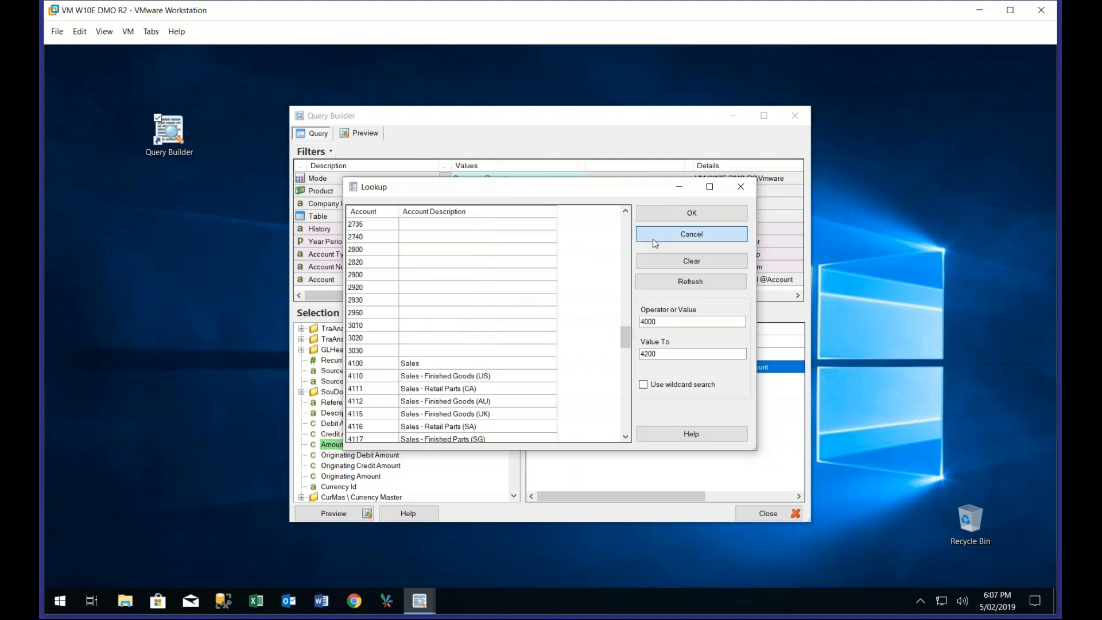
click(654, 241)
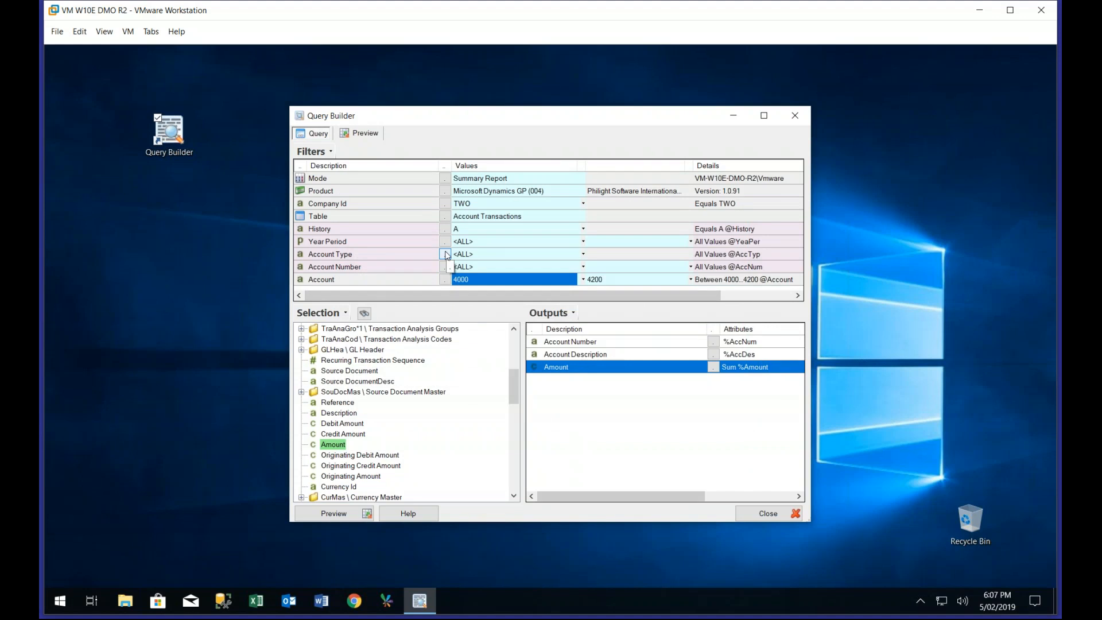
Add Posting Type from the linked Account Master folder as a query filter
drag(512, 393, 508, 348)
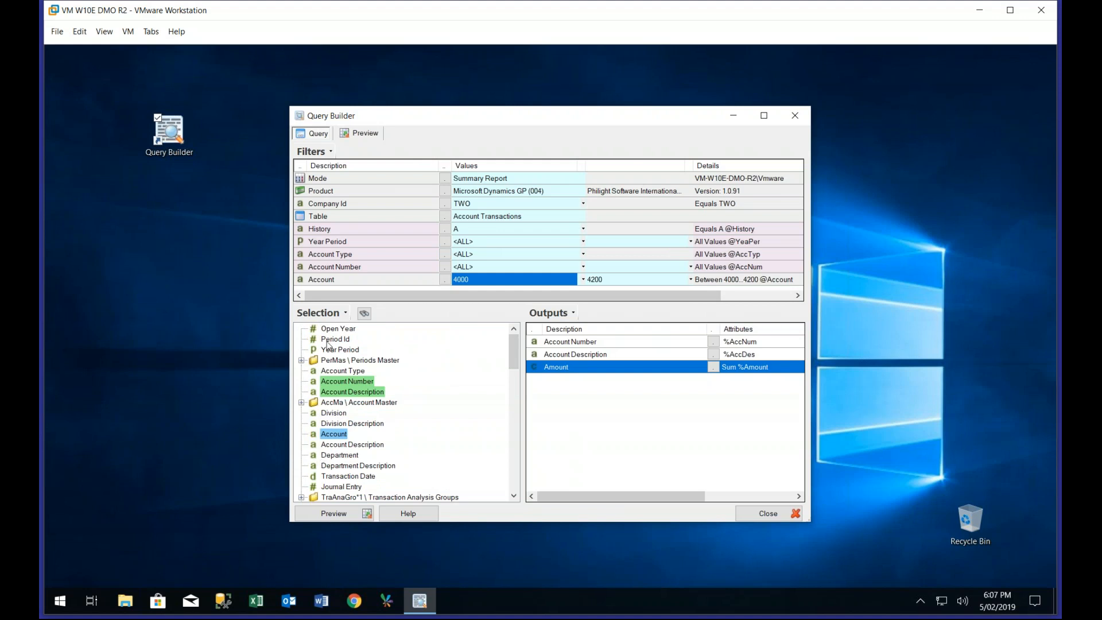
click(303, 402)
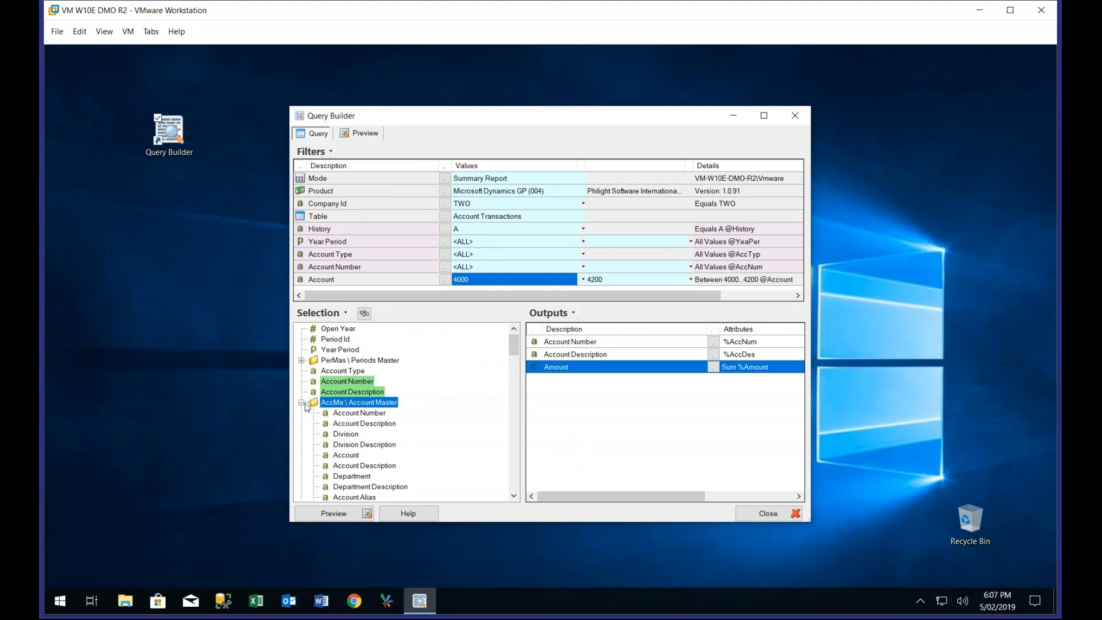
drag(517, 354, 517, 358)
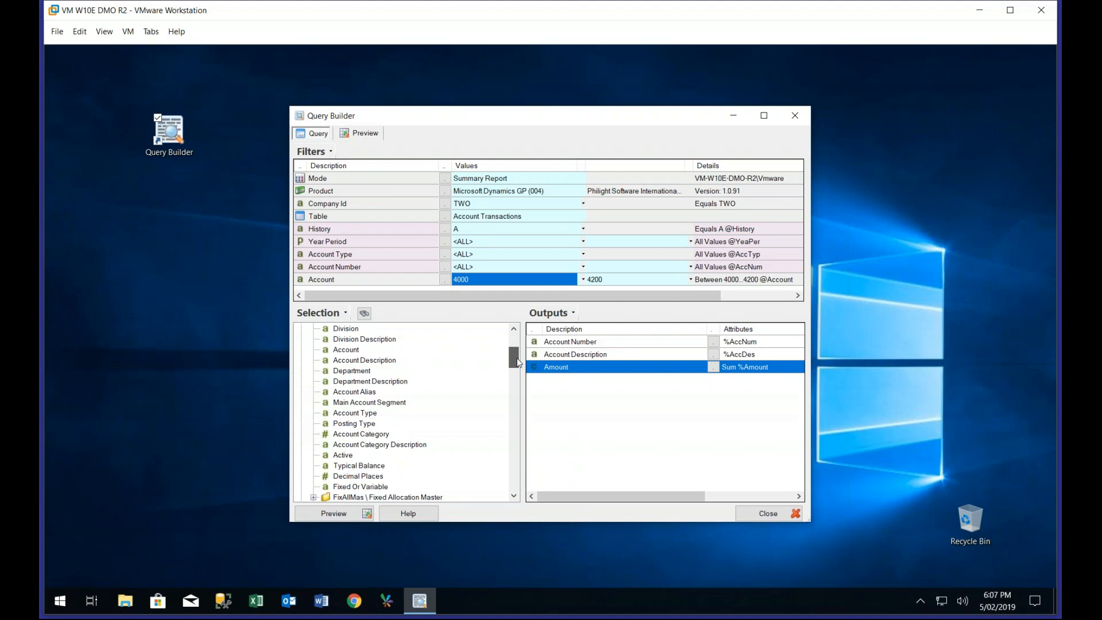
drag(517, 361, 516, 370)
click(354, 361)
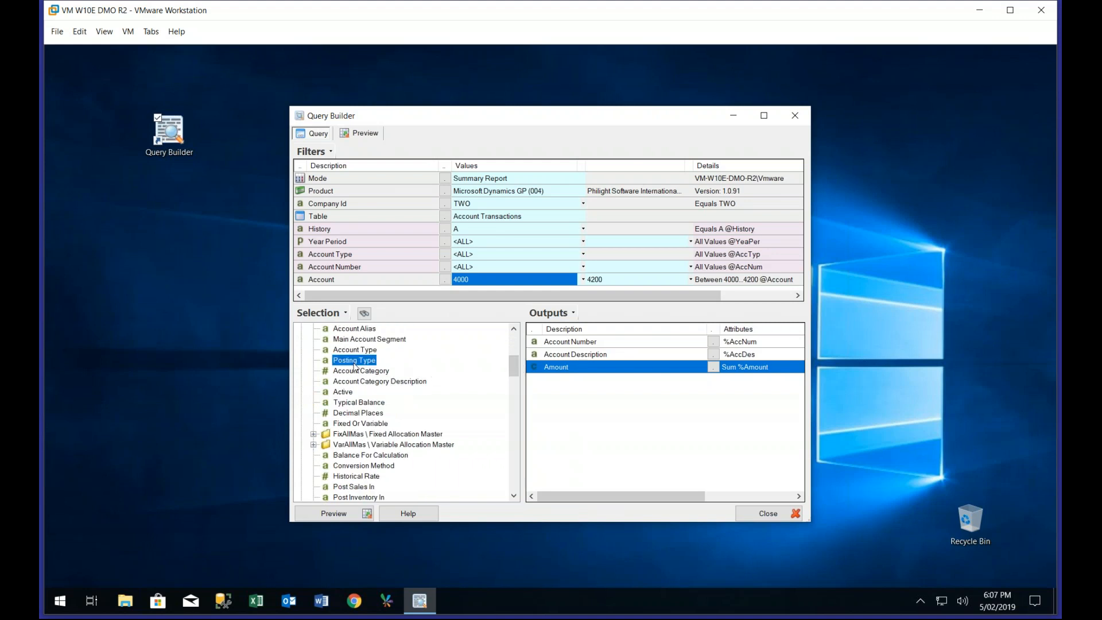
drag(354, 365, 419, 290)
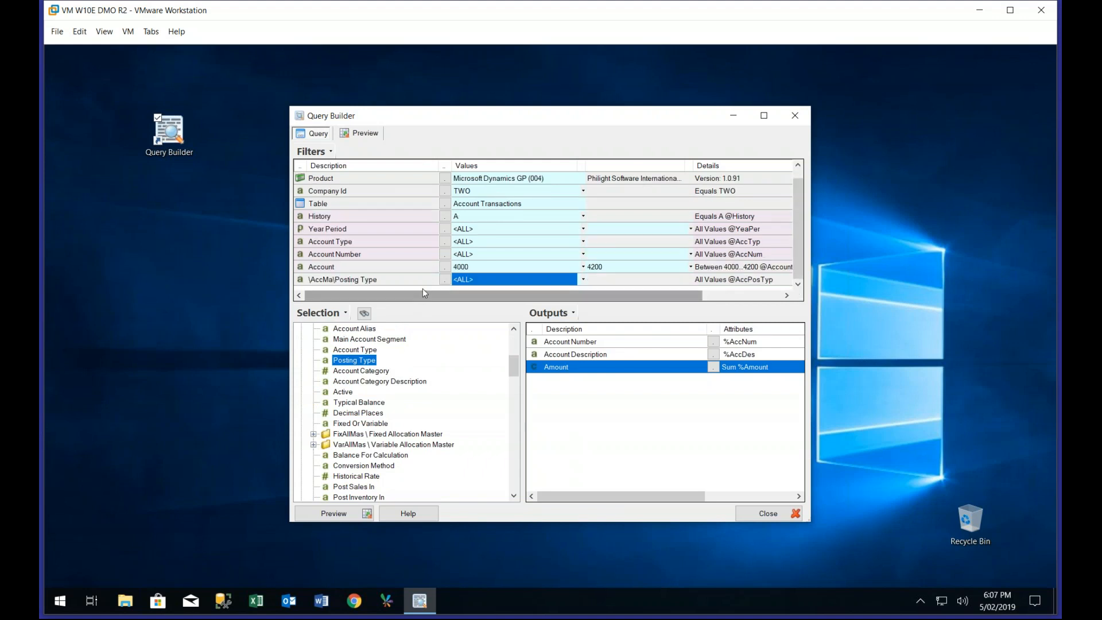
Remove the Posting Type filter and collapse the Account Master folder in the field selection
drag(419, 282, 448, 341)
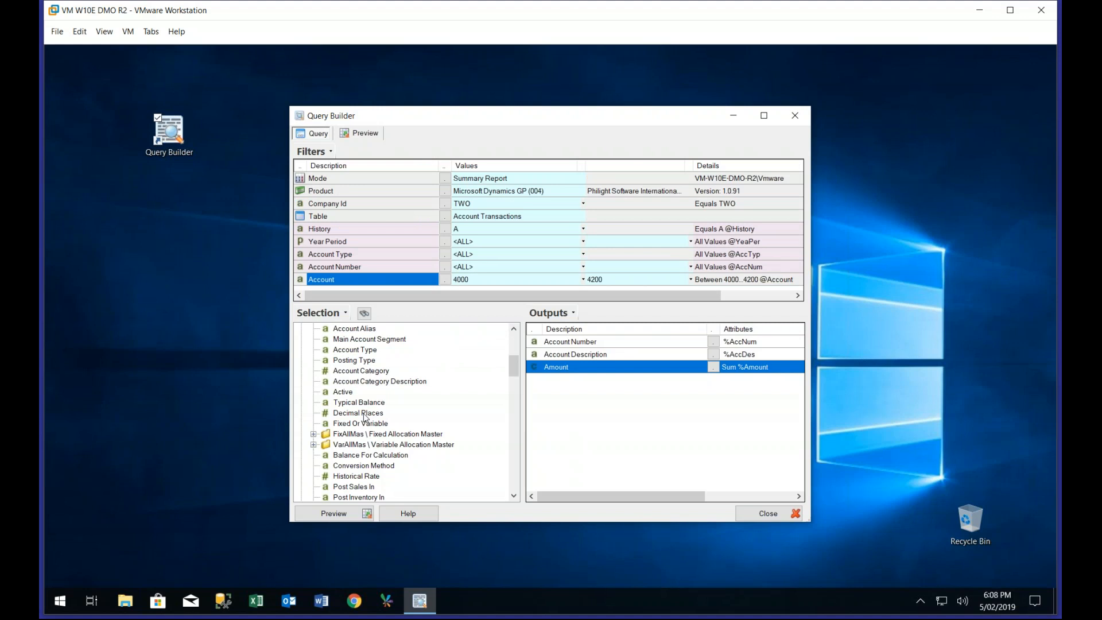
drag(511, 366, 513, 346)
click(303, 405)
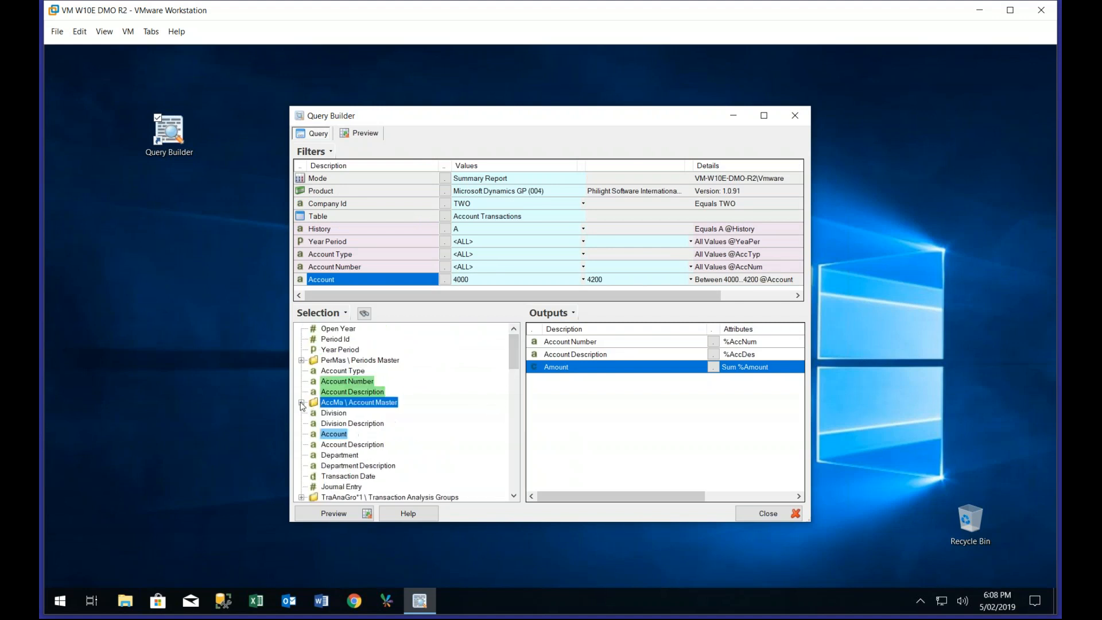
Add Company Id as the first output column, ahead of Account Number, and preview the results before returning to the query
drag(511, 346, 516, 383)
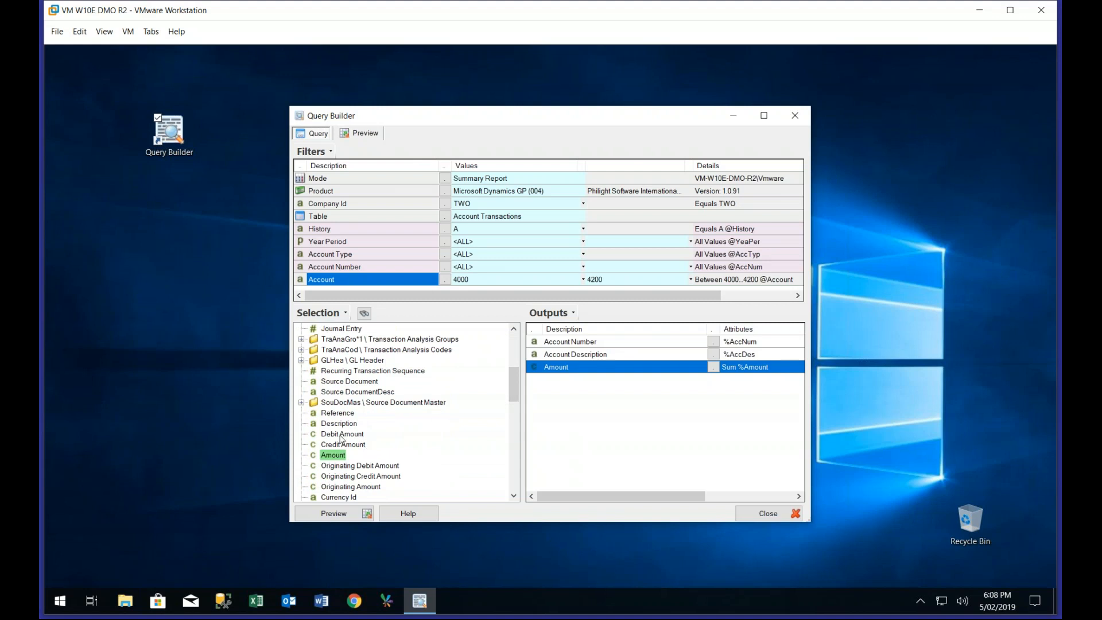
drag(338, 413, 402, 385)
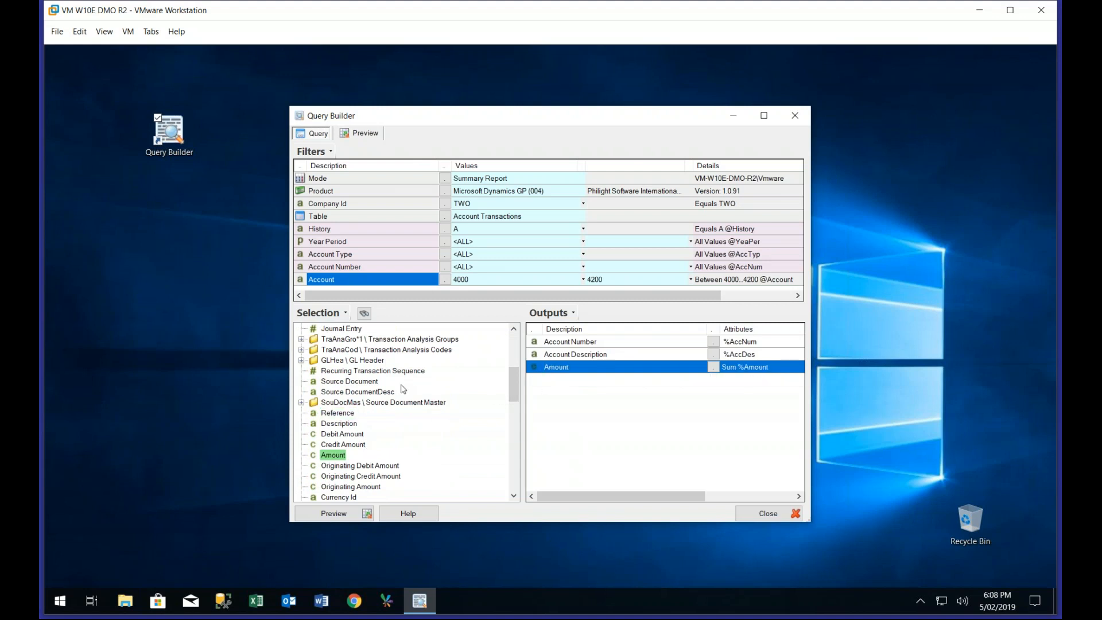
click(362, 204)
drag(550, 343, 549, 343)
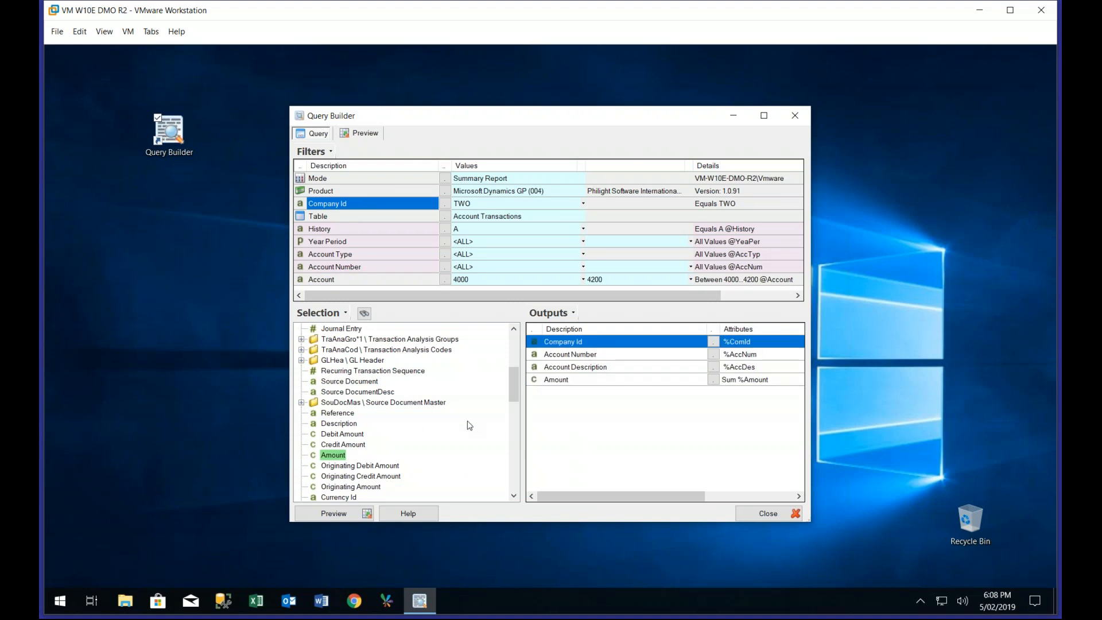
click(337, 513)
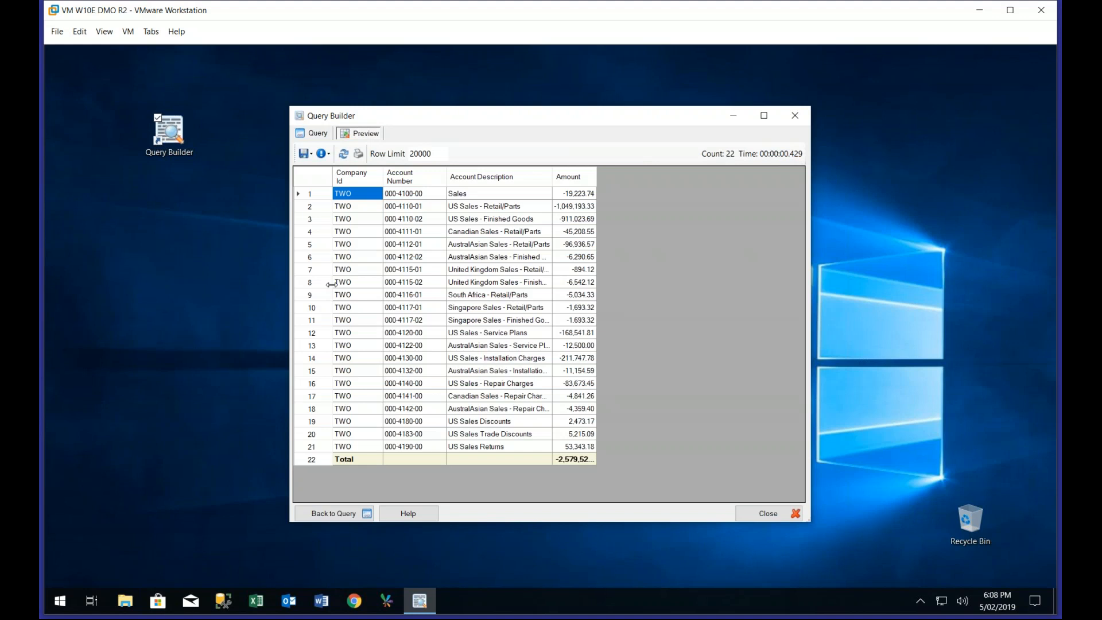
click(313, 135)
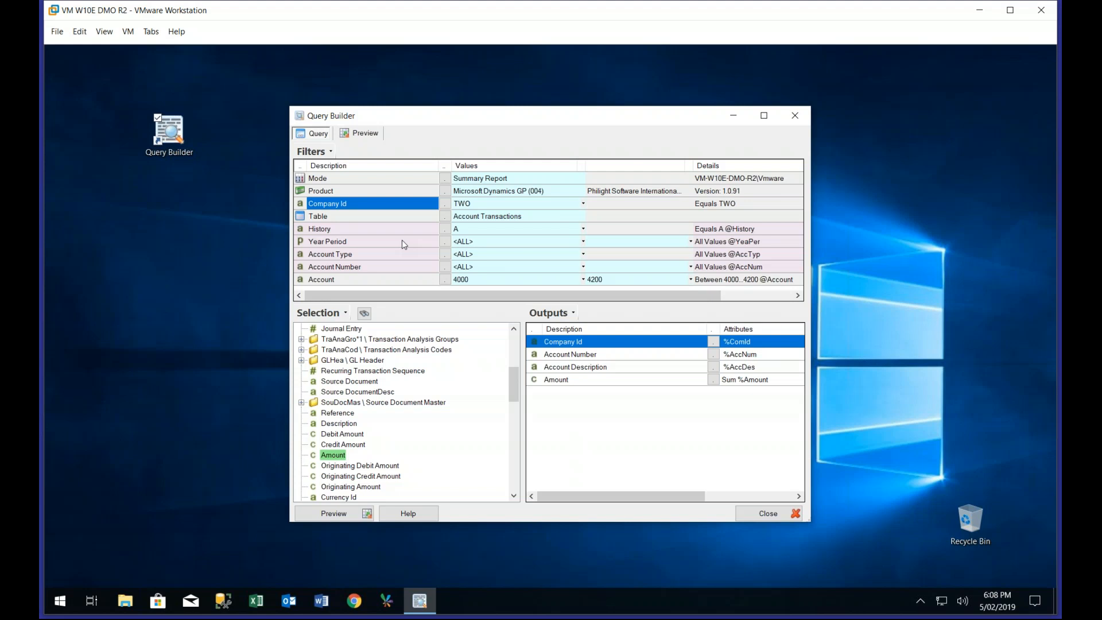
Set the Company Id filter to the three companies ONE, SIX and TWO
click(445, 203)
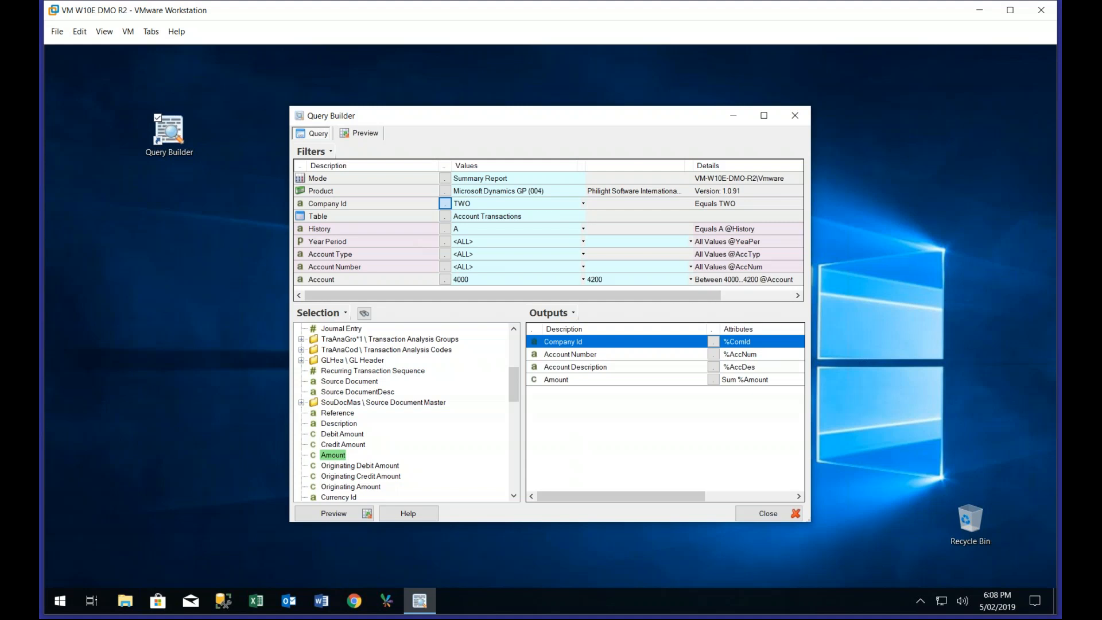
click(394, 227)
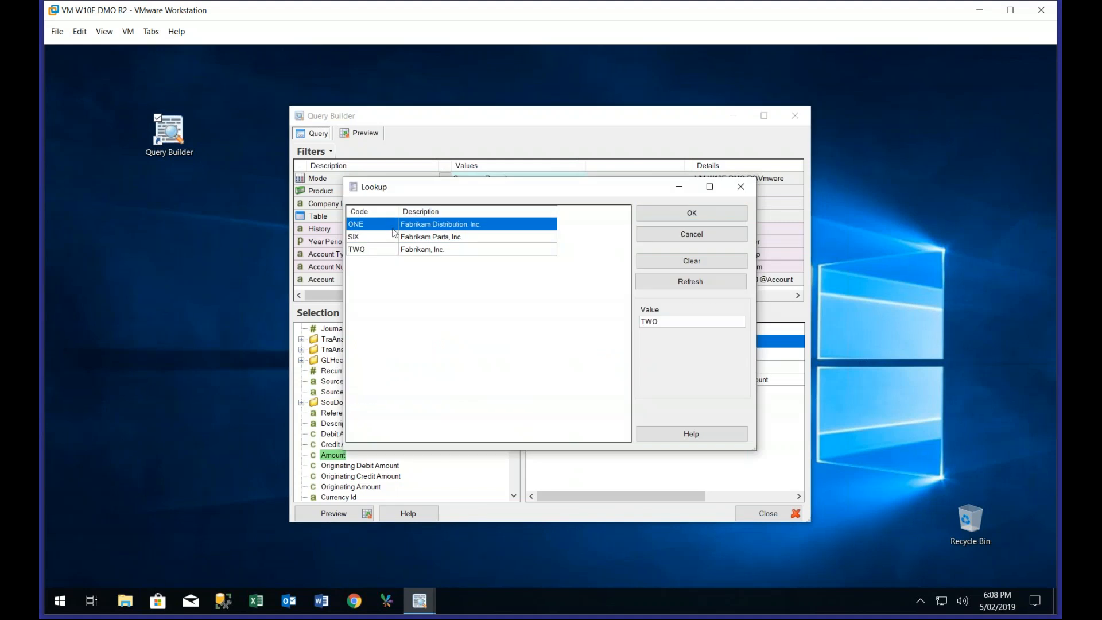
shift+click(390, 251)
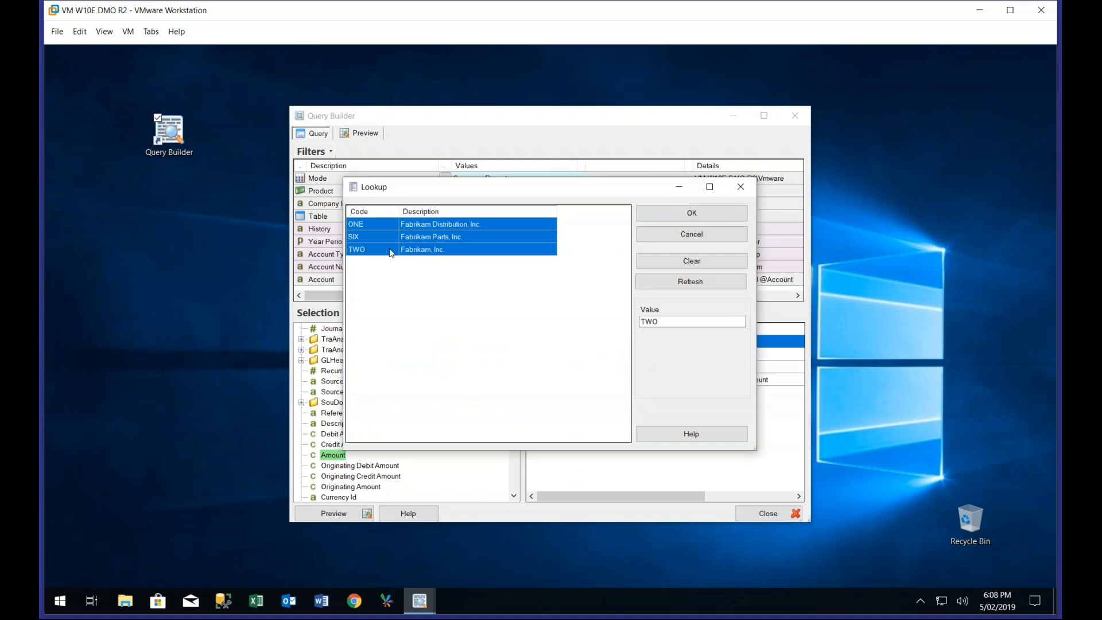
click(654, 214)
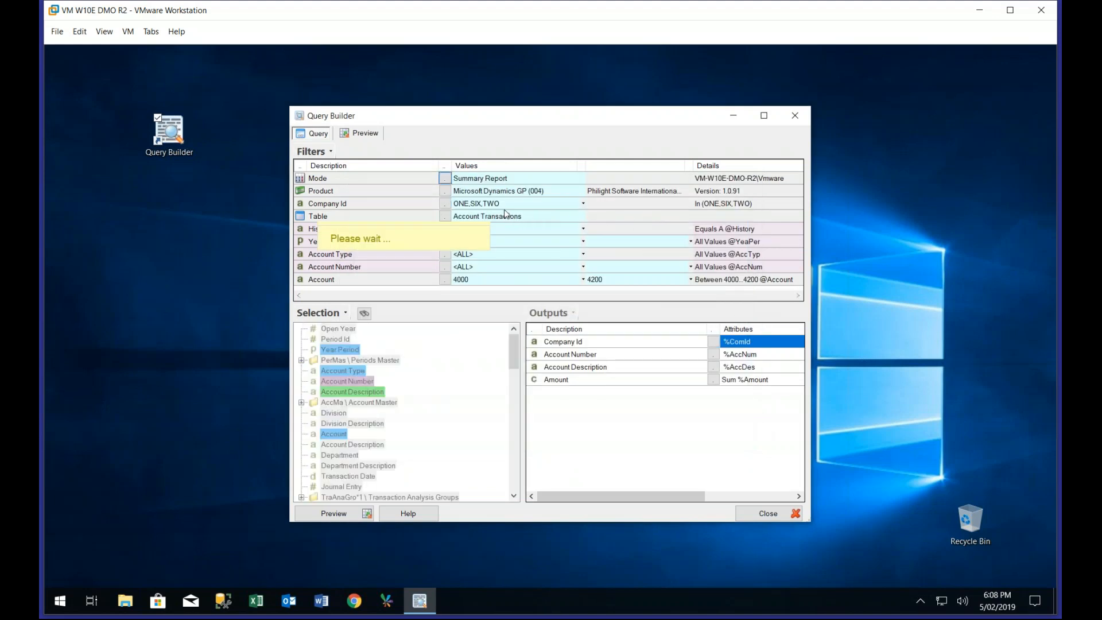
Preview the query and look through the account amounts listed for each company
click(358, 516)
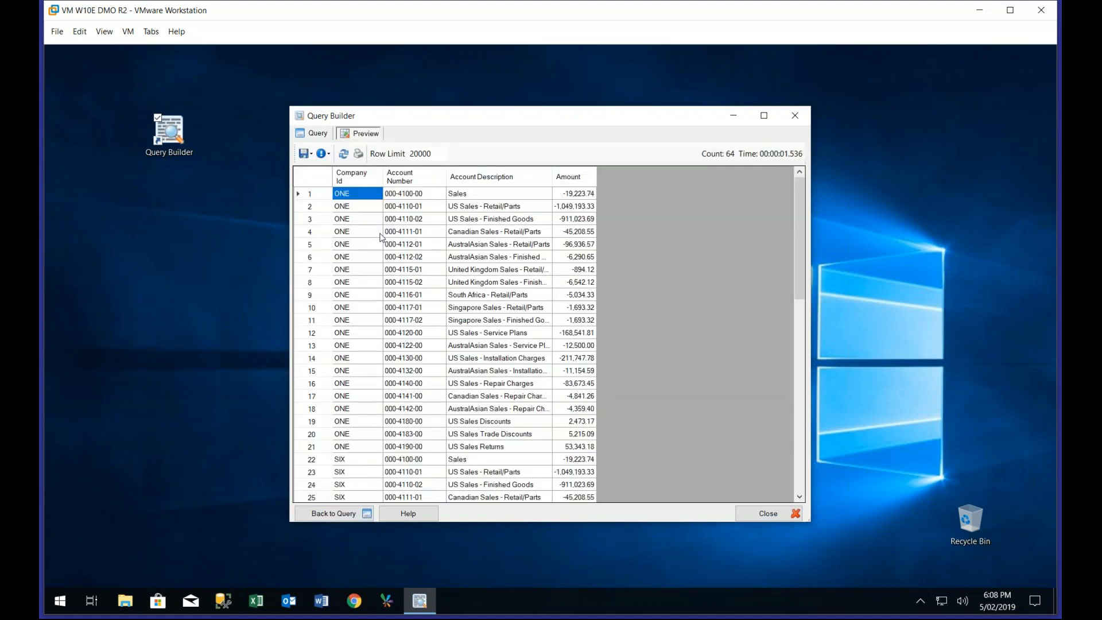
scroll(352, 239, down, 4)
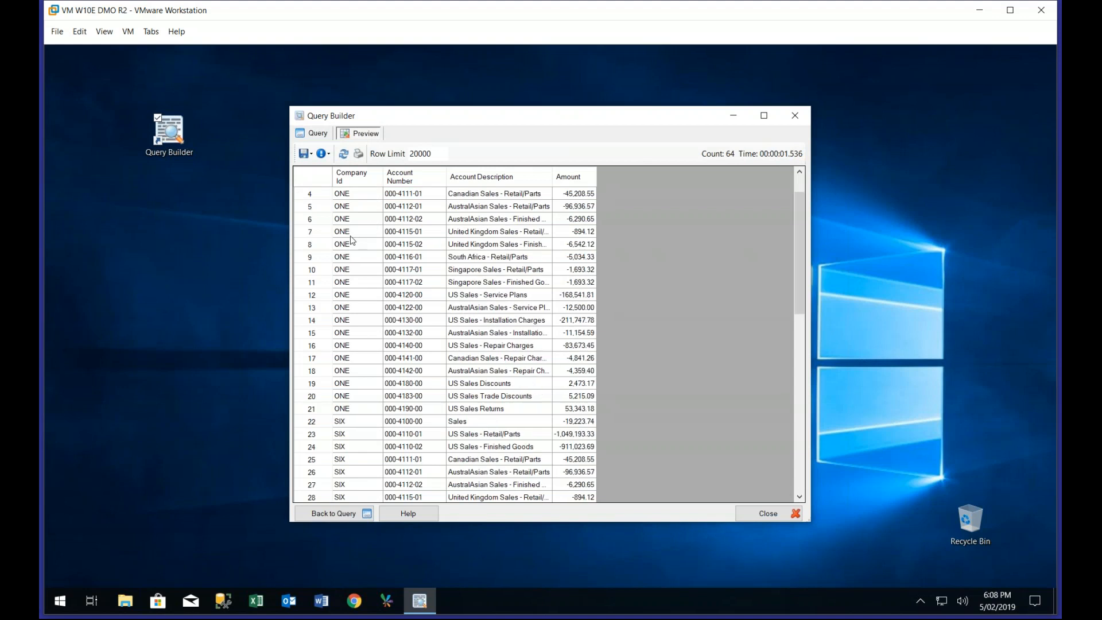
scroll(352, 240, down, 6)
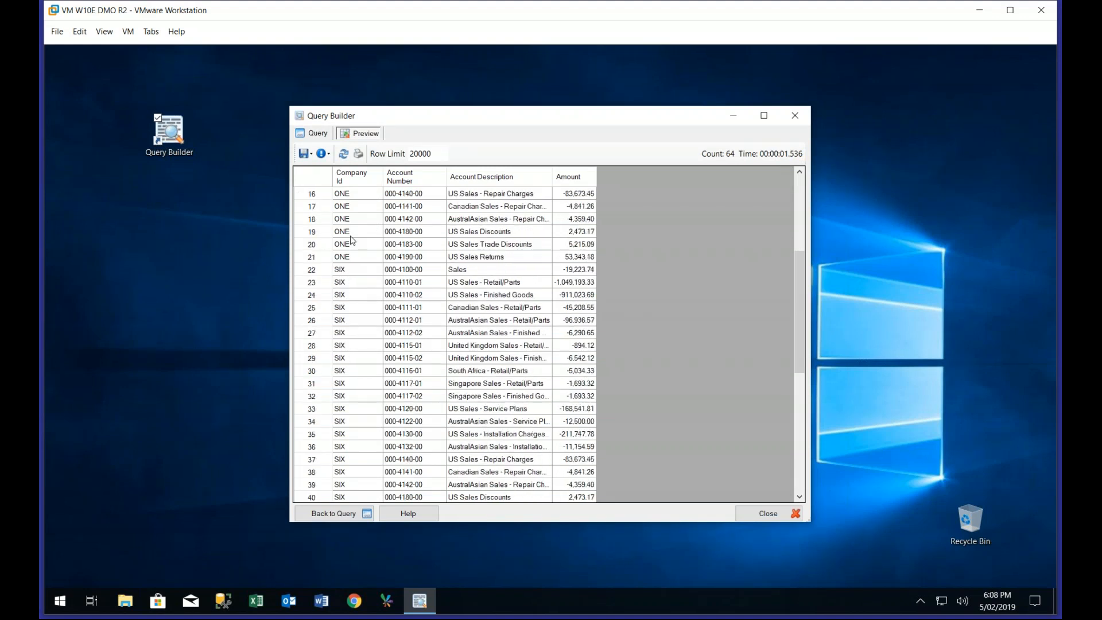
scroll(352, 239, up, 10)
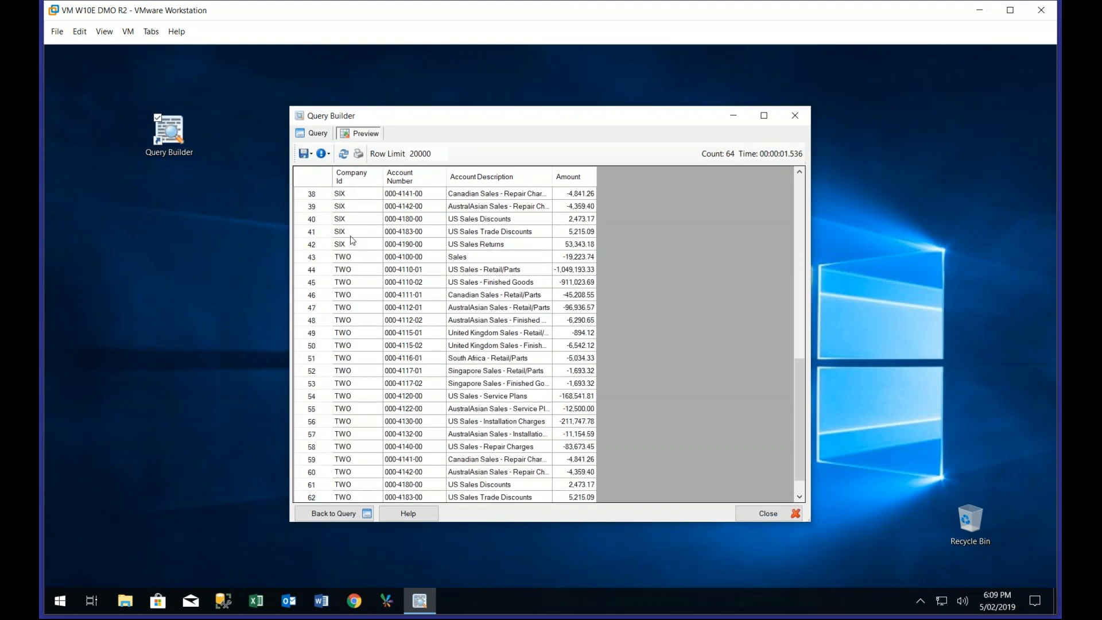
scroll(352, 240, up, 1)
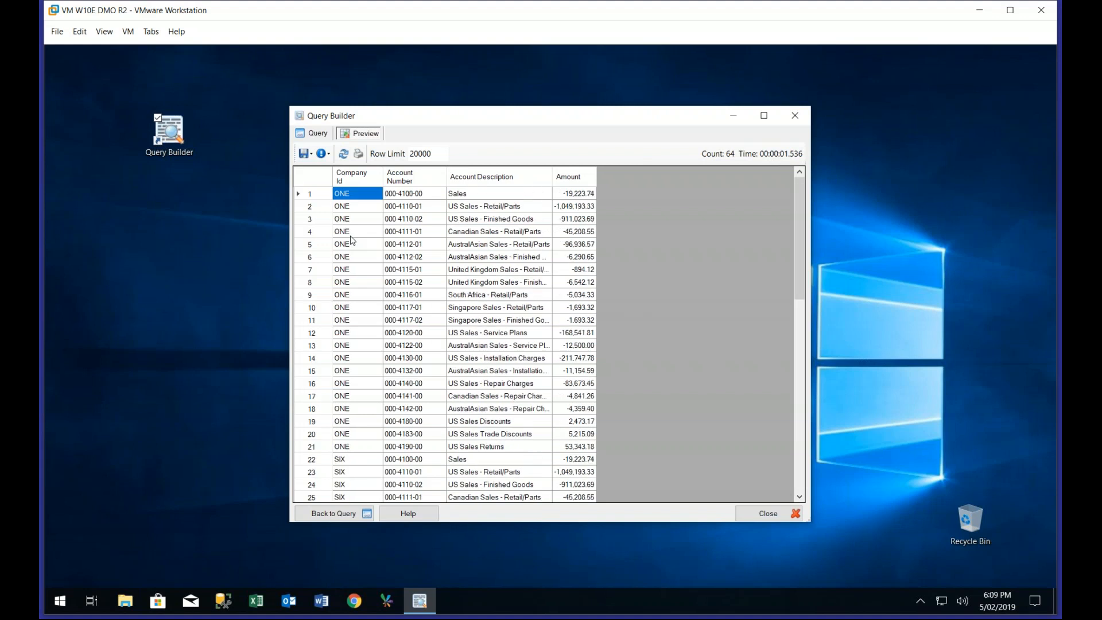
scroll(351, 239, down, 2)
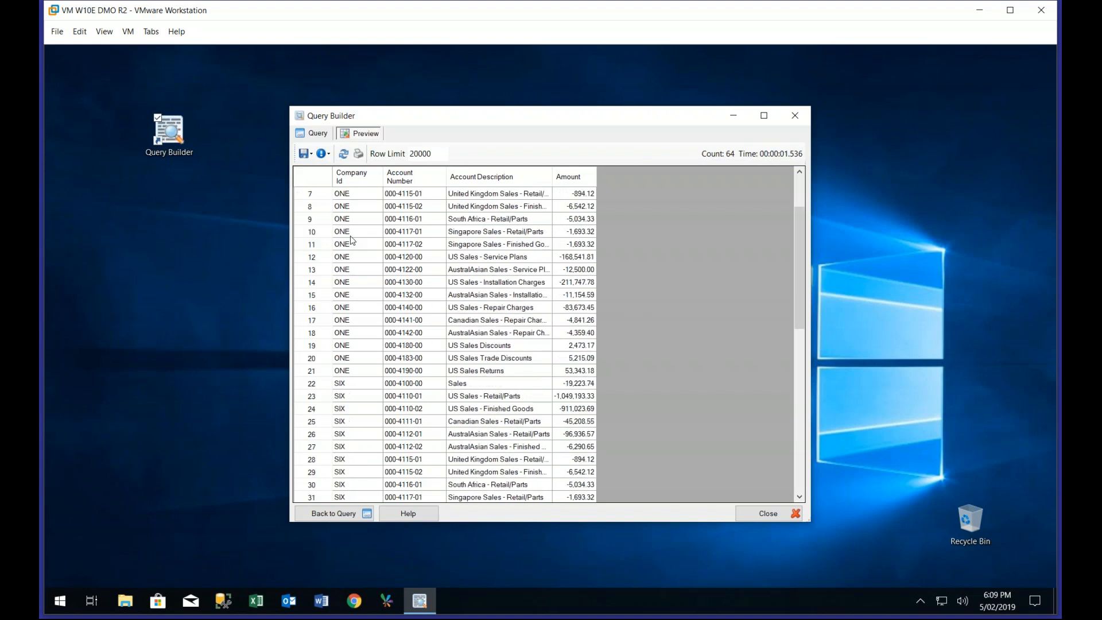
Remove Company Id from the outputs and preview the account amounts consolidated across all companies
click(318, 133)
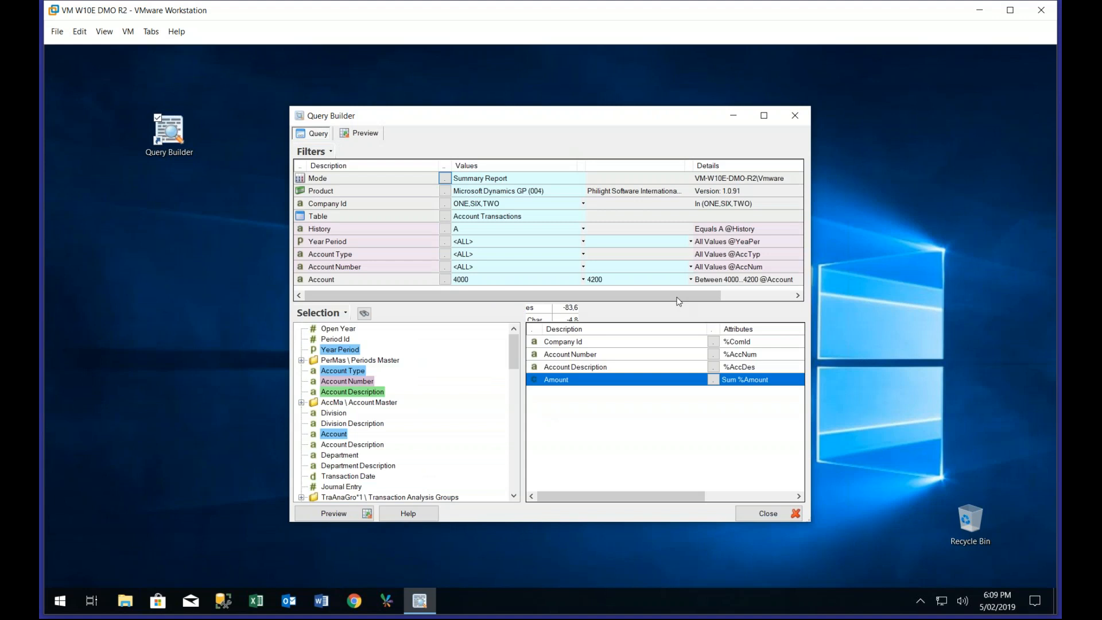
click(360, 513)
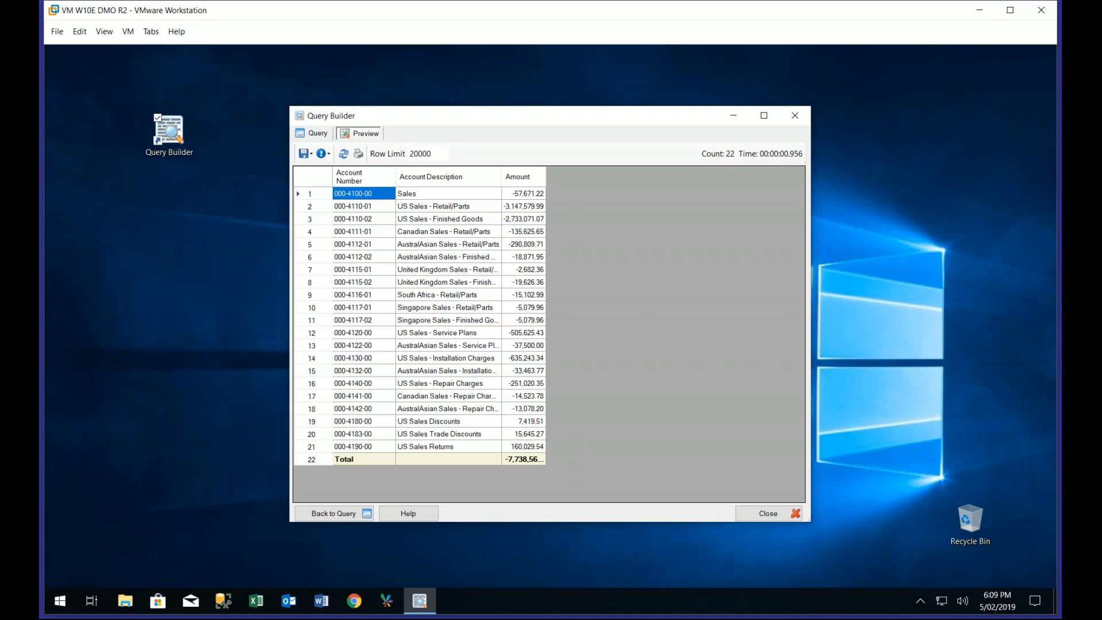
Run a summary drilldown by Company Id on the US Sales - Retail/Parts amount and place its window beside the preview
click(521, 208)
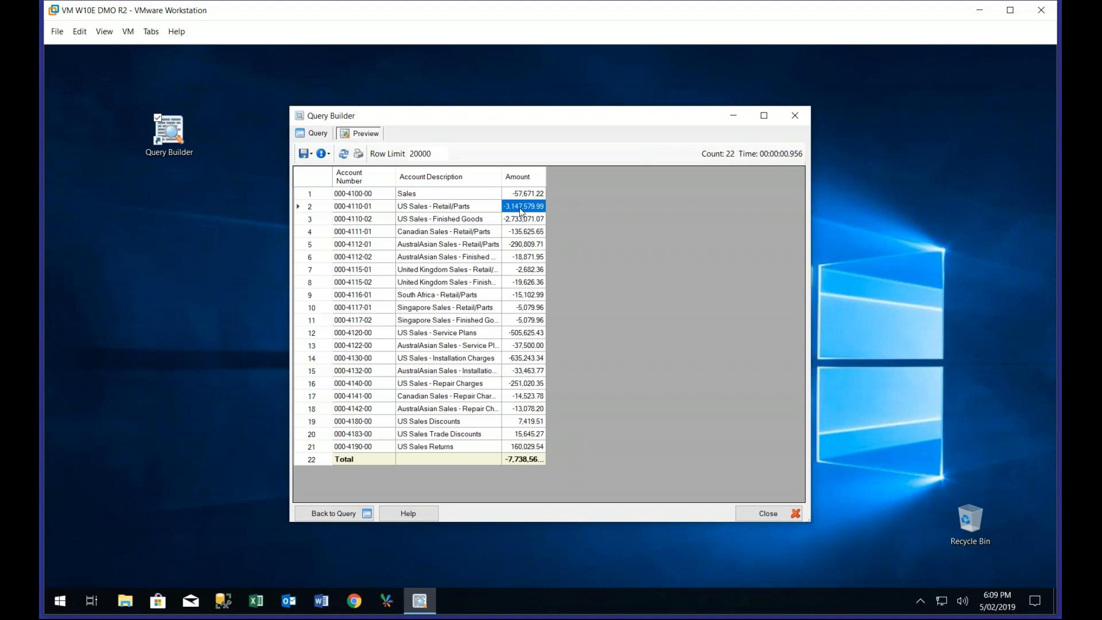
right_click(521, 210)
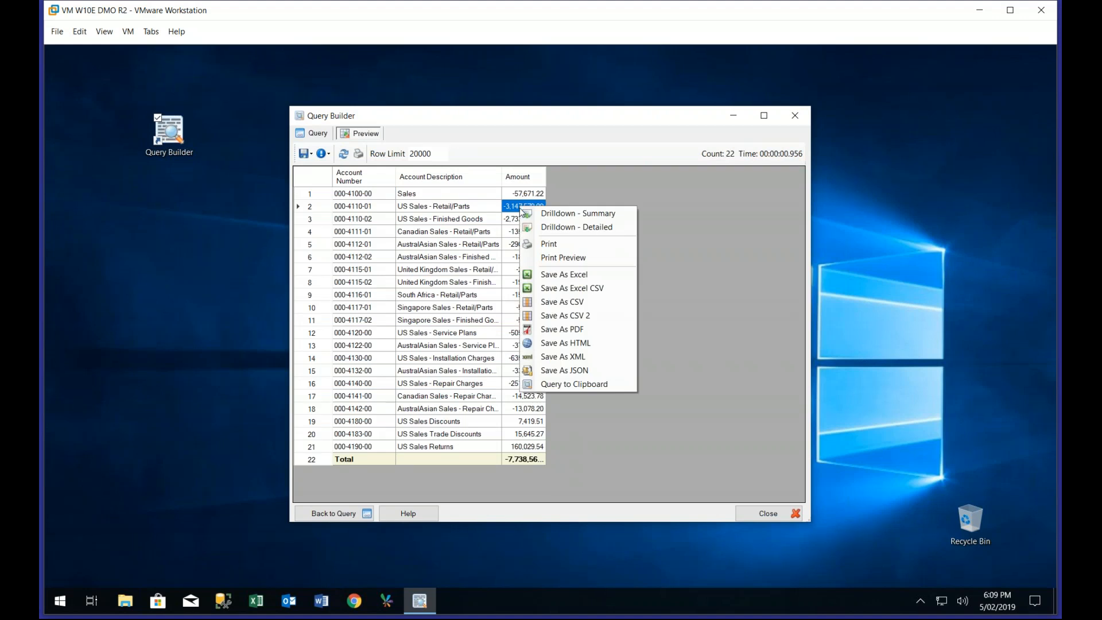
click(571, 216)
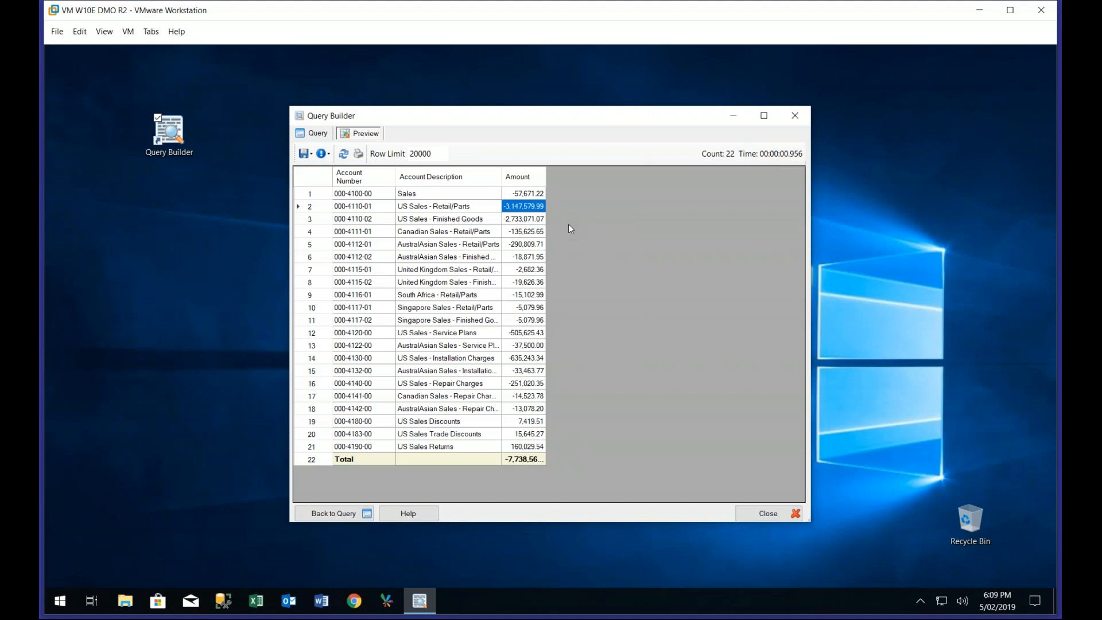
double_click(373, 210)
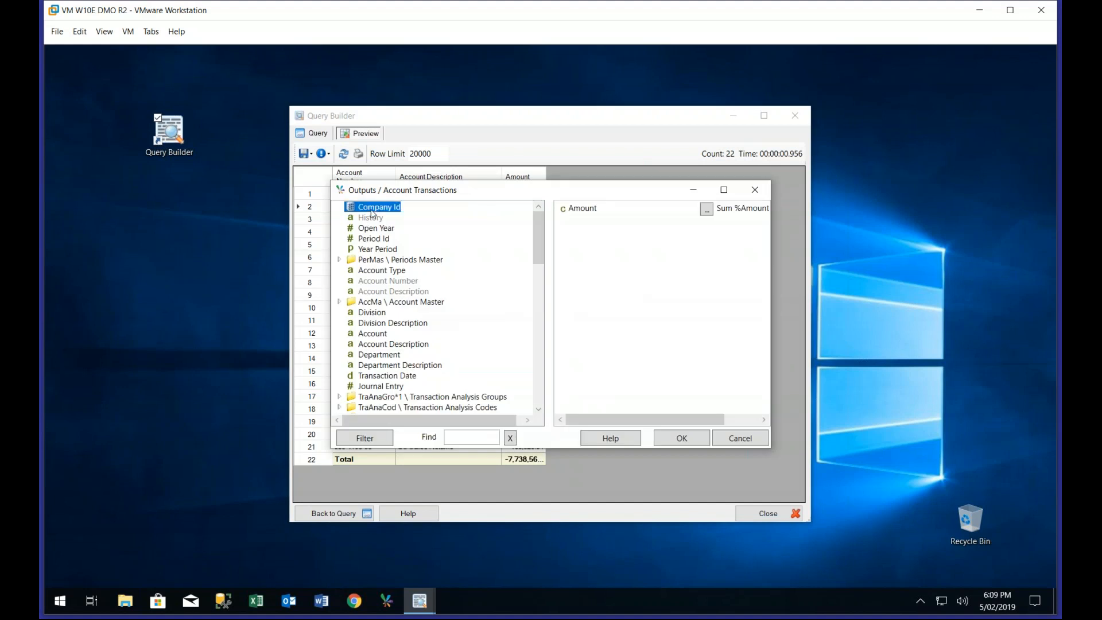
click(680, 442)
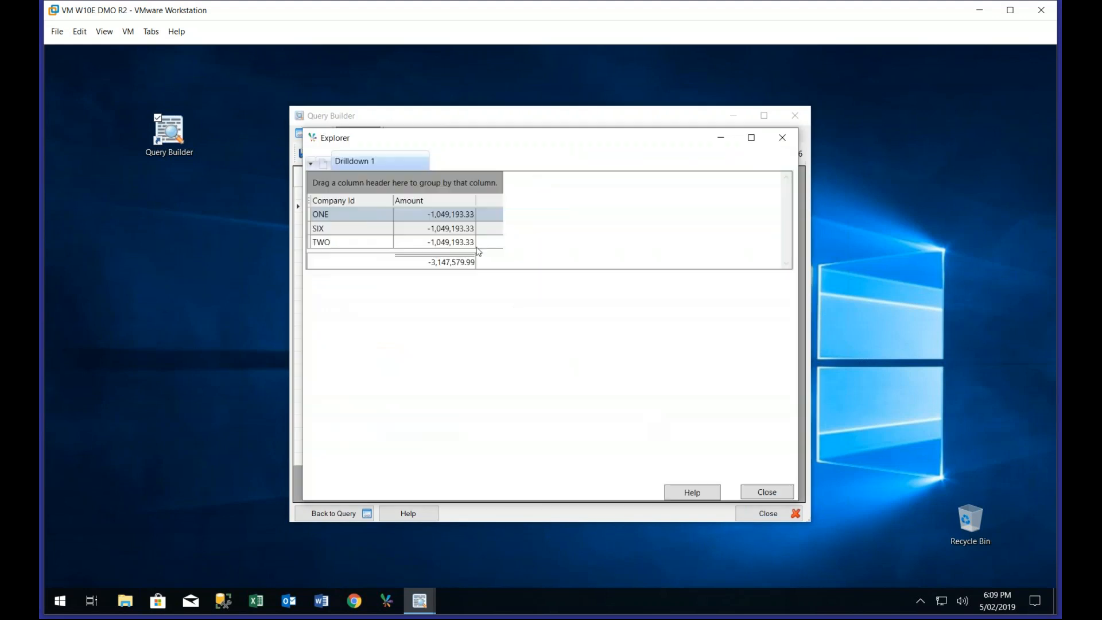
drag(440, 145, 710, 152)
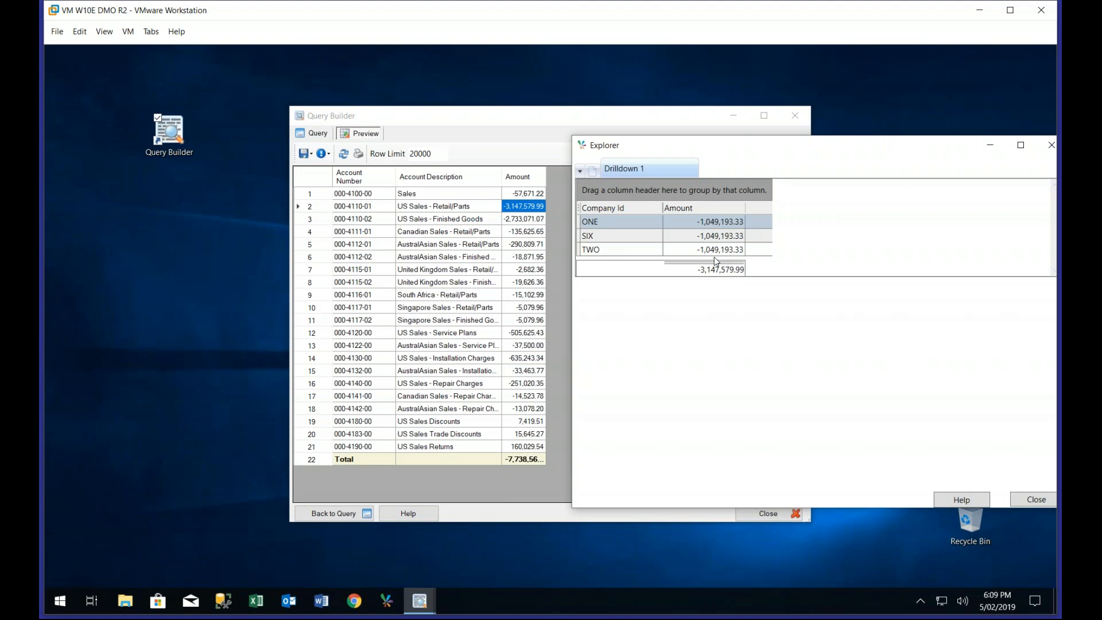
drag(728, 147, 624, 125)
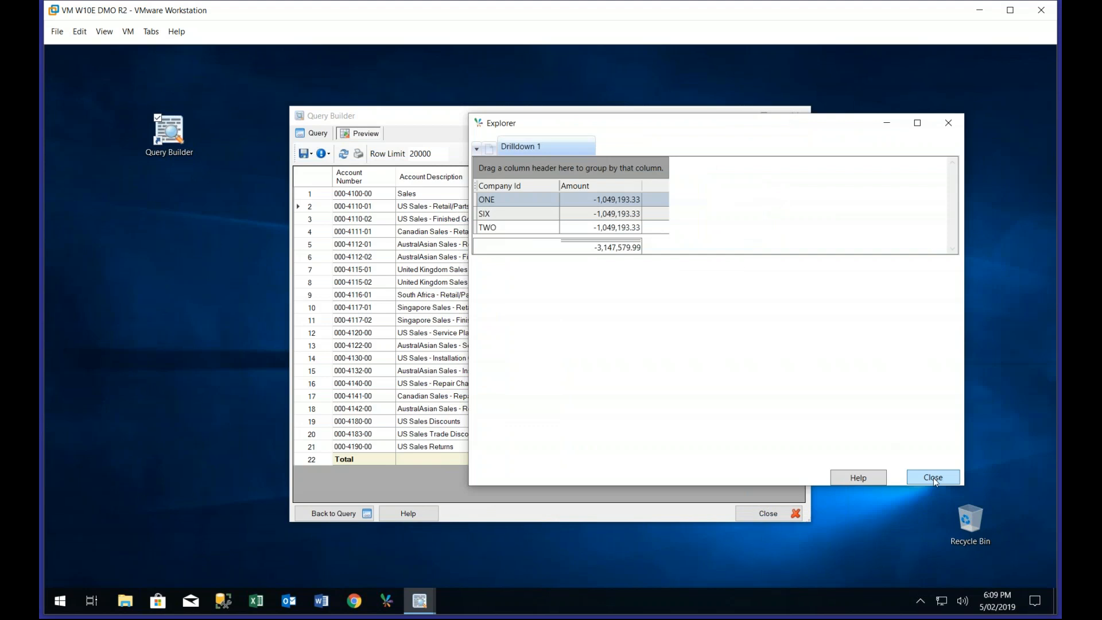
Open a detailed drilldown on the amount for company SIX
click(596, 213)
right_click(596, 213)
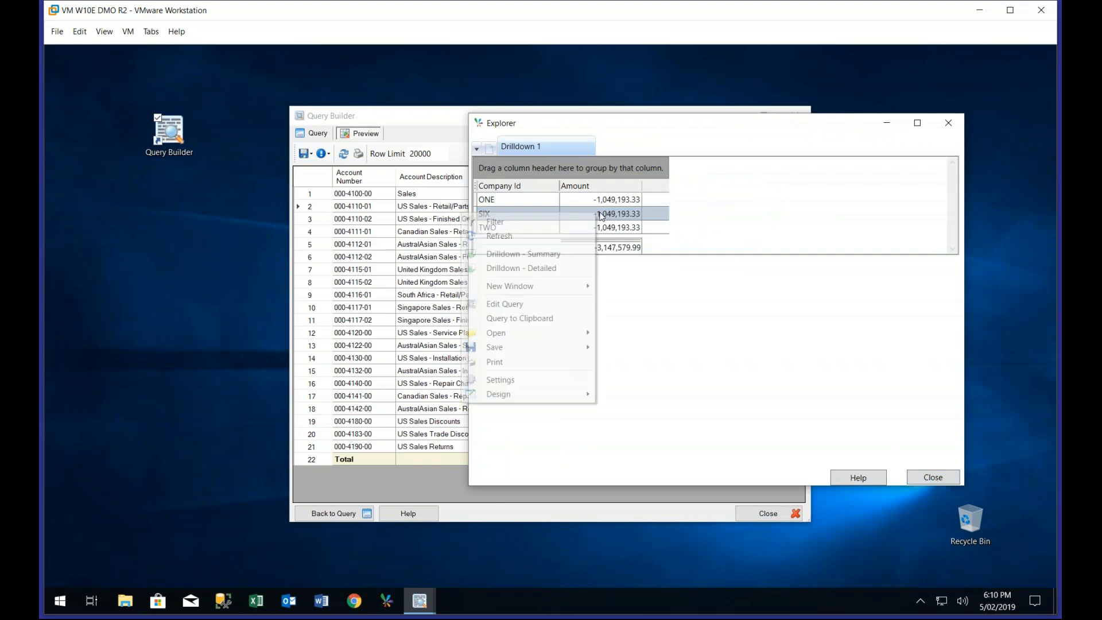
click(542, 268)
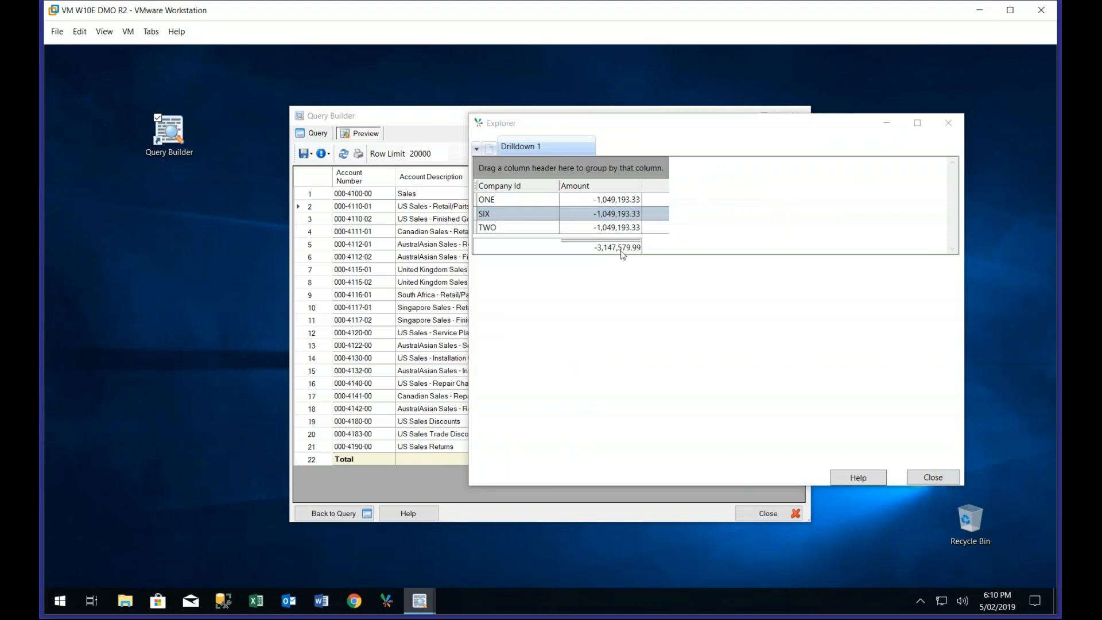
drag(535, 259, 528, 310)
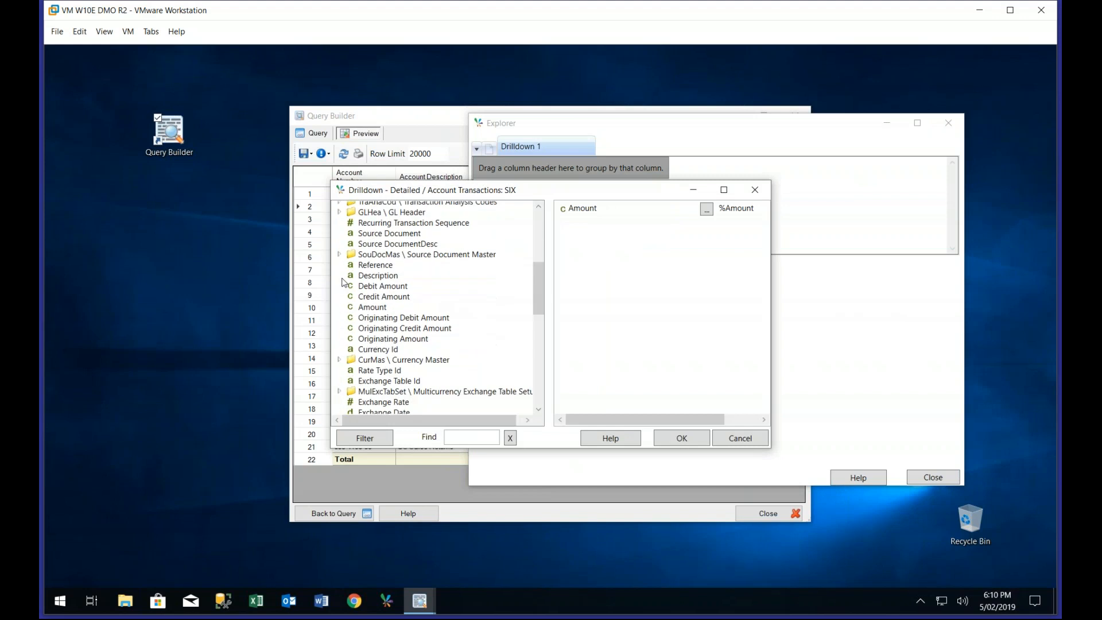
Add Reference and Description plus Year Period as the first output column, and run the detailed drilldown
double_click(374, 265)
double_click(374, 276)
scroll(381, 247, up, 7)
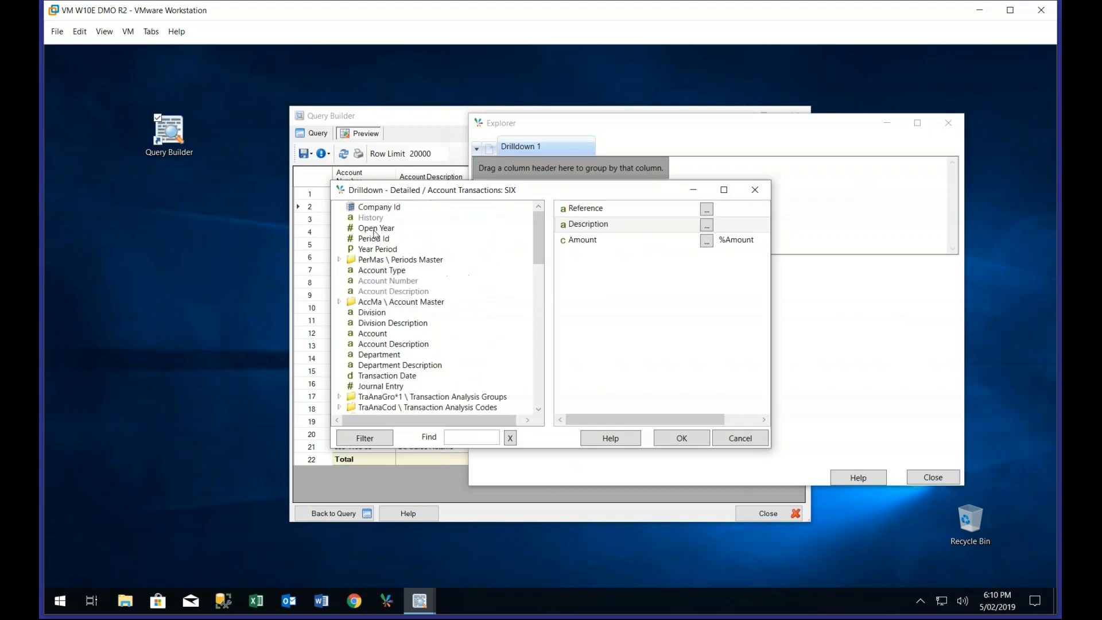
click(378, 249)
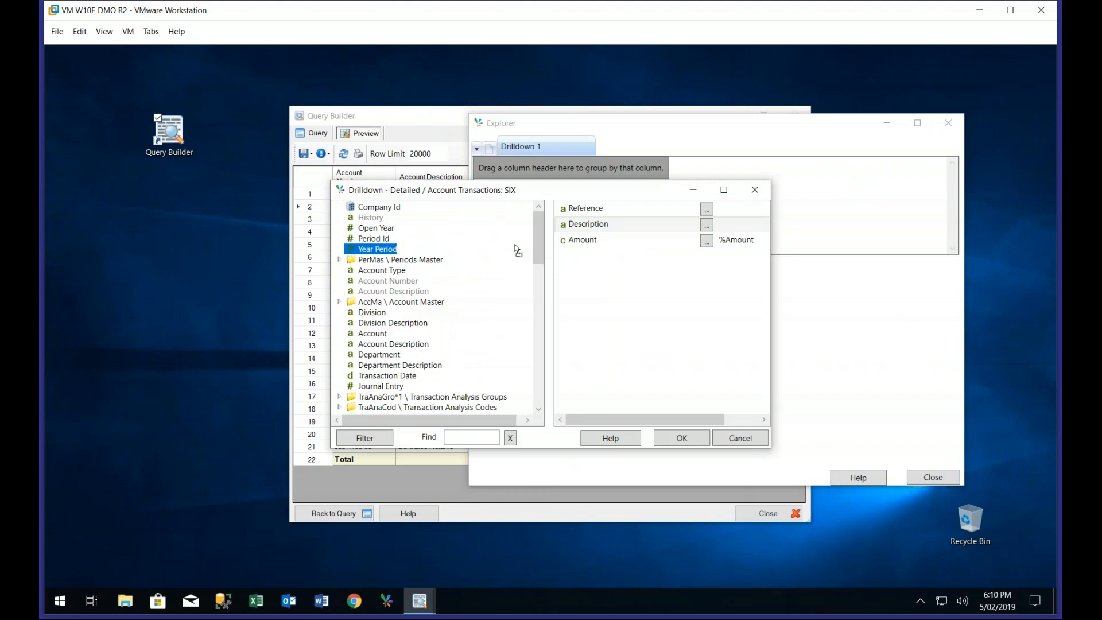
drag(596, 213, 583, 207)
click(681, 439)
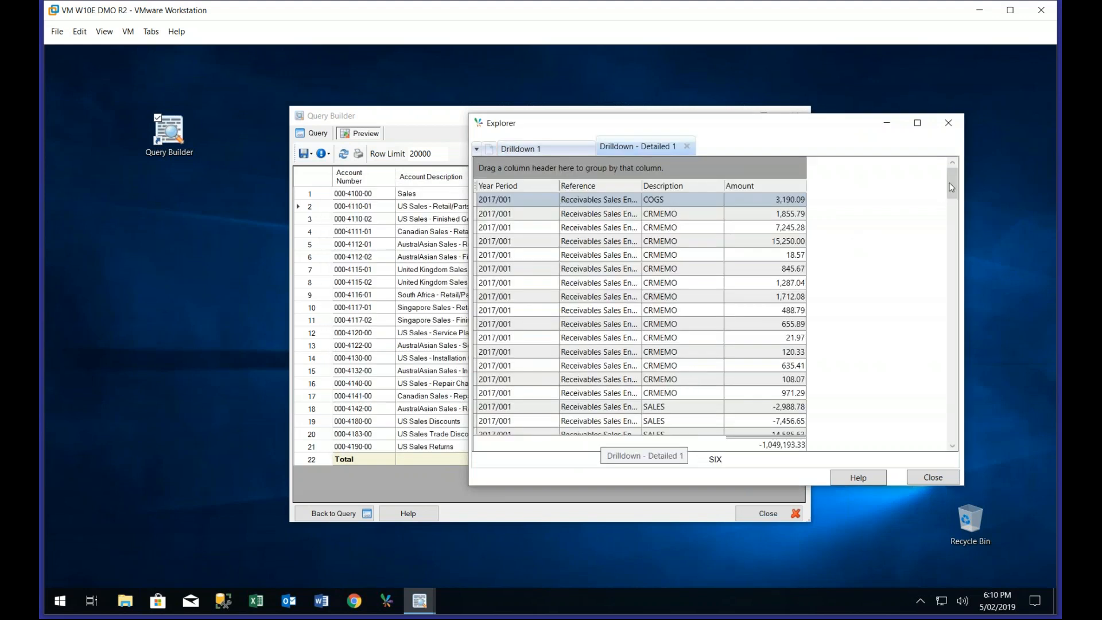
Look through the detailed transactions and sort them in ascending order by Description
drag(950, 189, 954, 406)
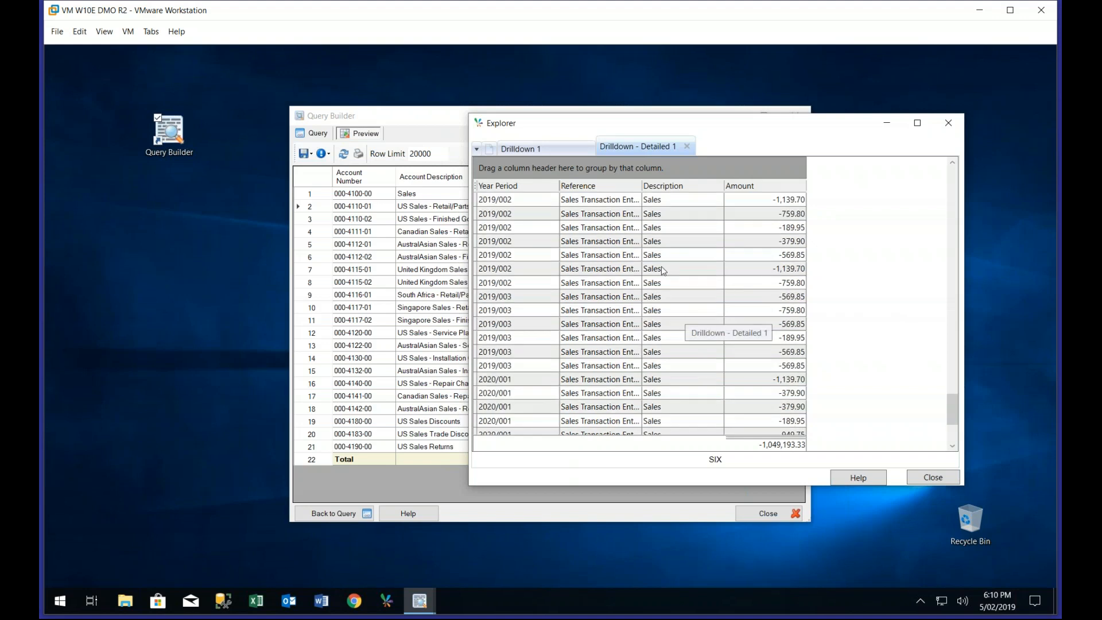
double_click(643, 184)
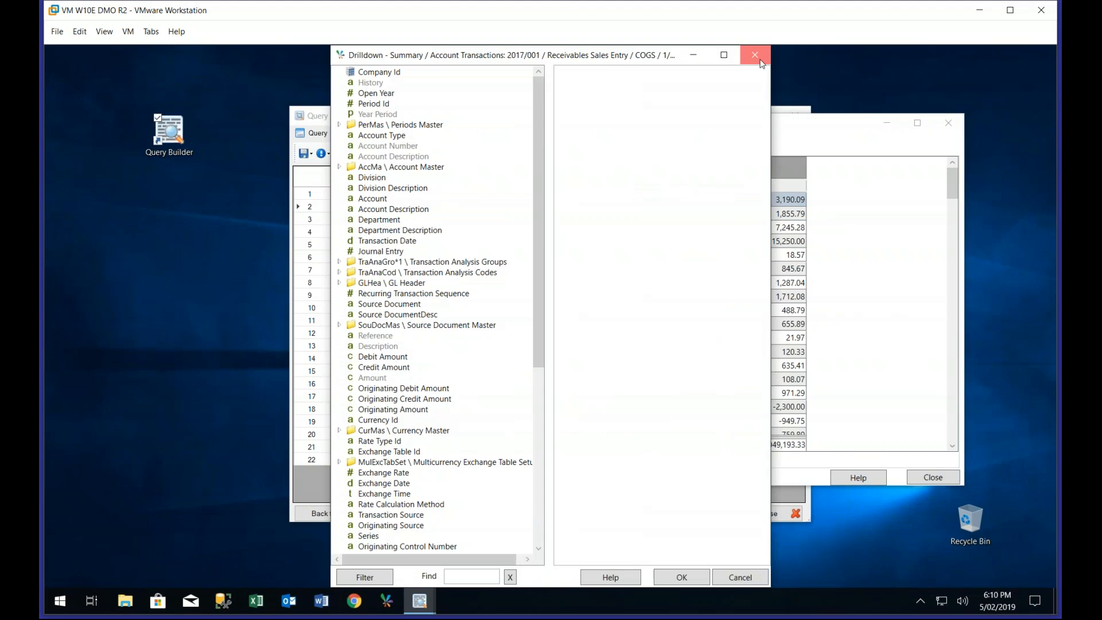
click(754, 54)
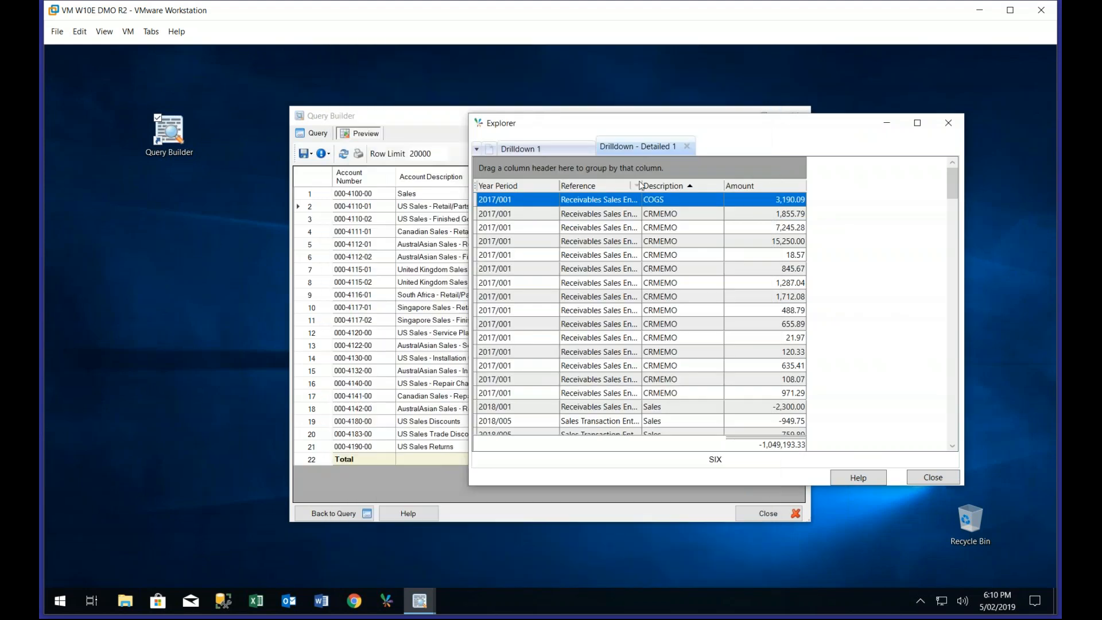
Group the transactions by Year Period and collapse the 2017/001 group, closing the drilldown window when done
drag(535, 187, 545, 166)
click(477, 206)
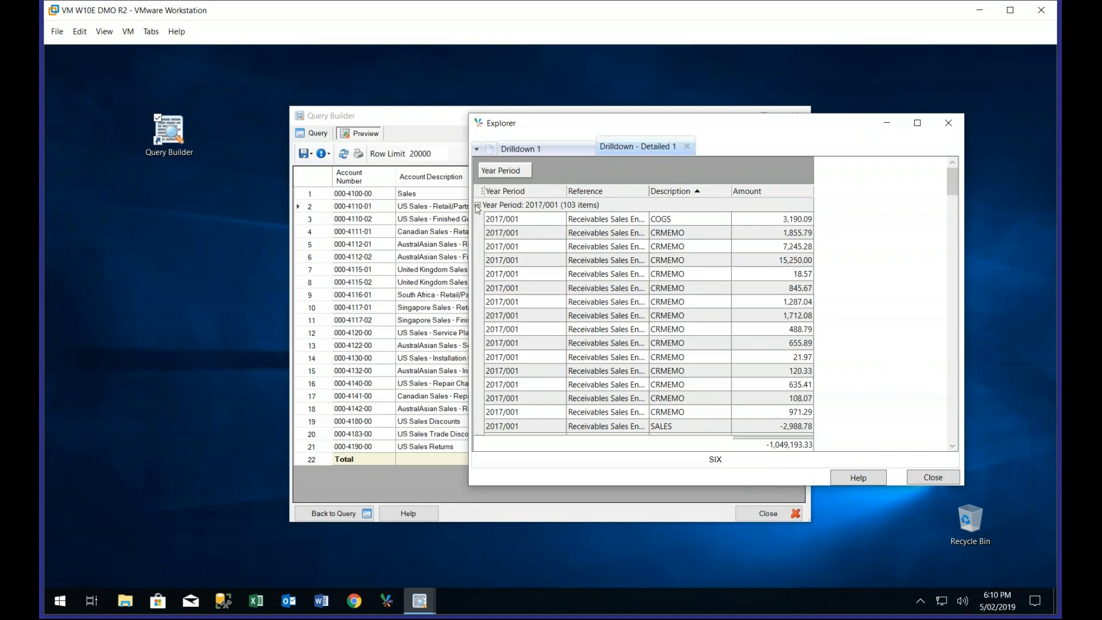
click(477, 205)
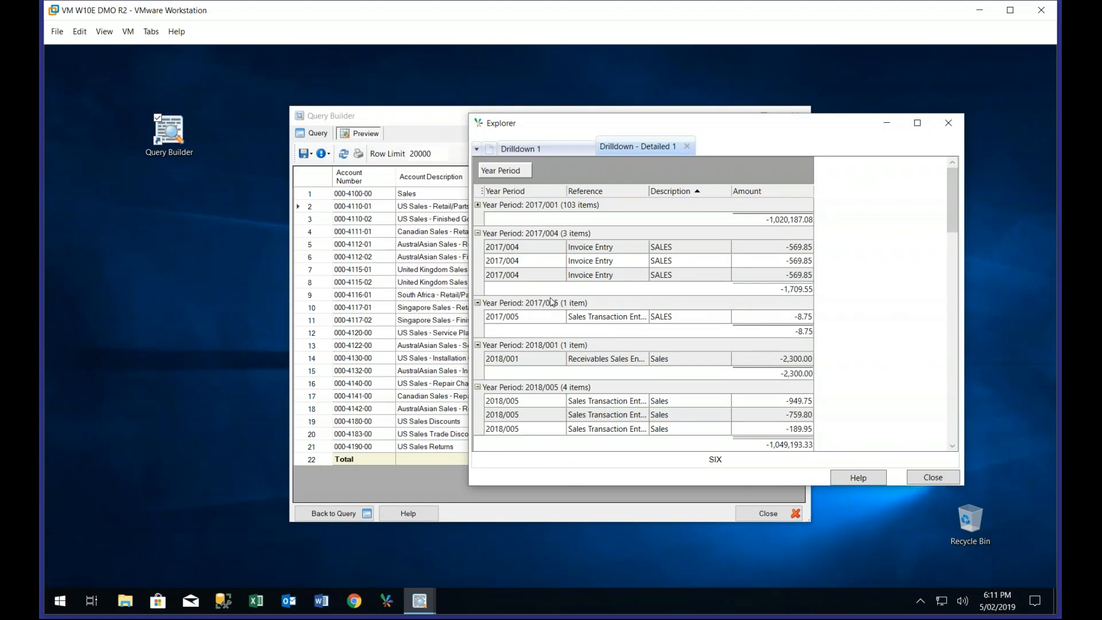
click(915, 480)
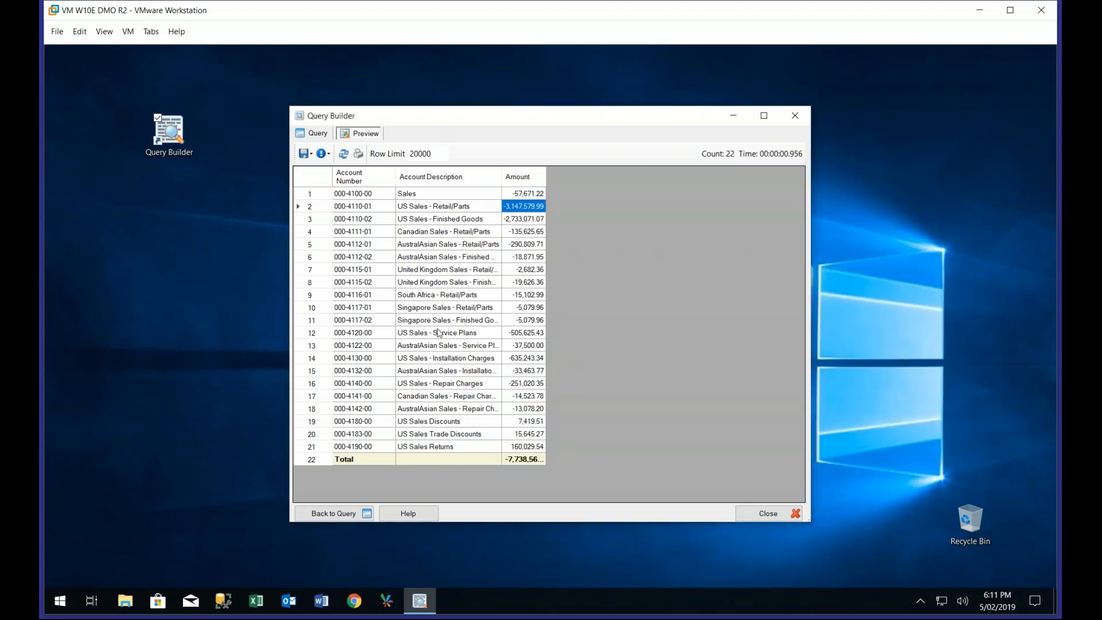
Return to the query design and limit the Company Id filter to TWO
click(315, 133)
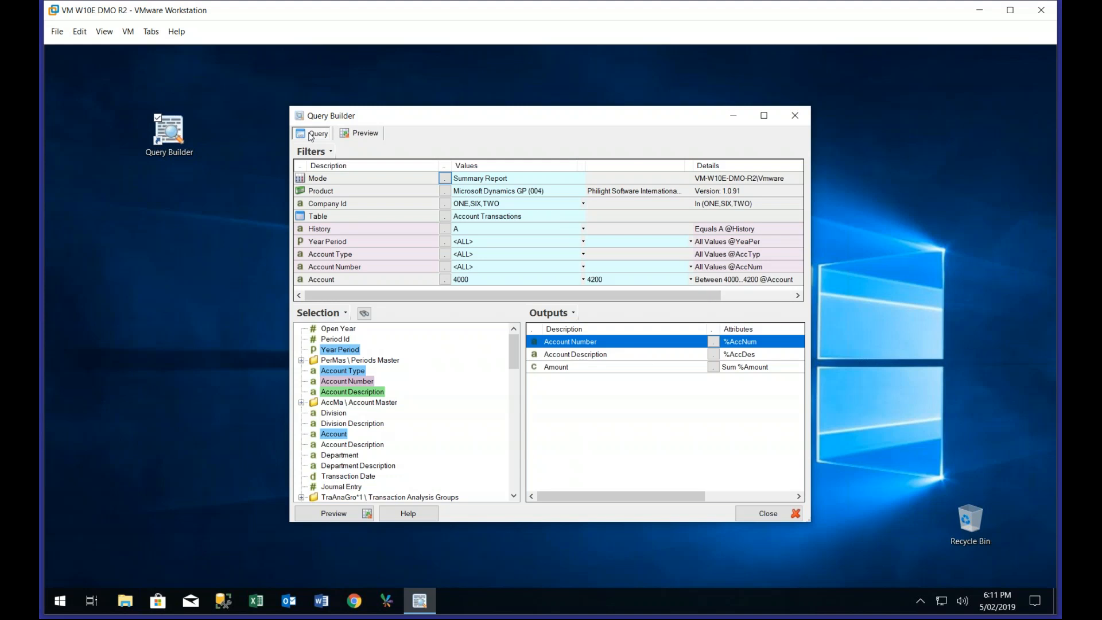
click(445, 203)
click(444, 203)
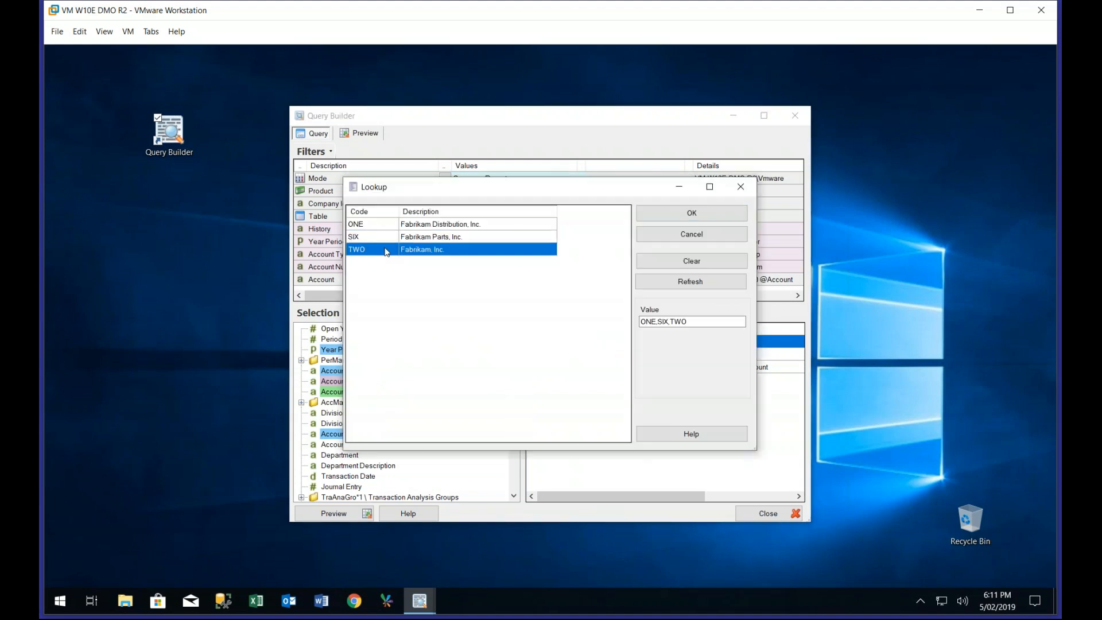
click(692, 213)
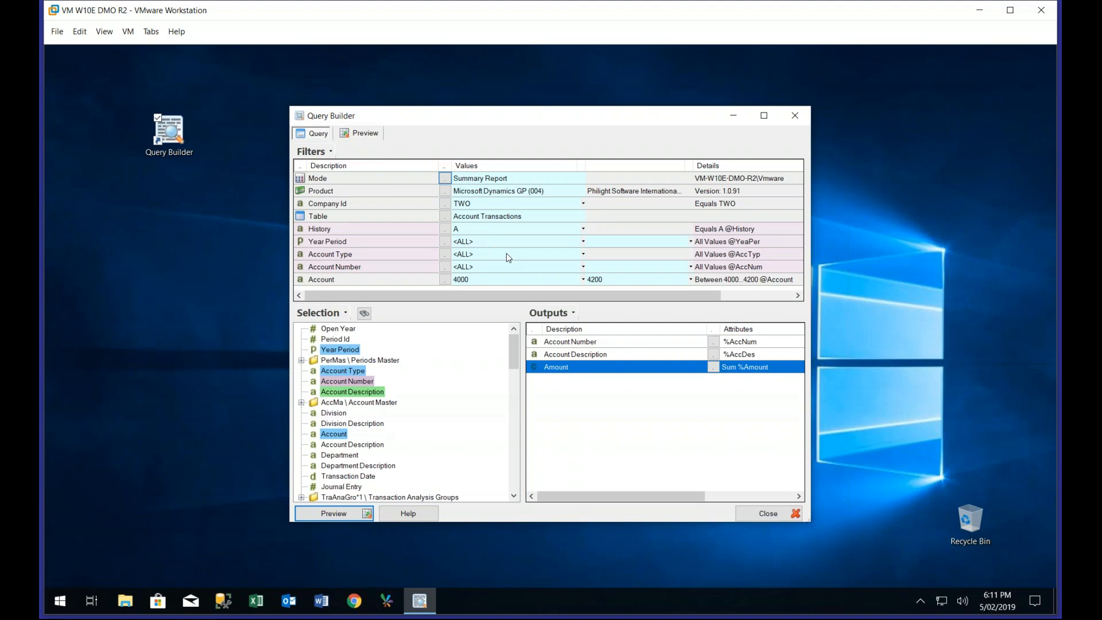
Save the account transactions query as DGP-L51 in the Documents folder
click(308, 153)
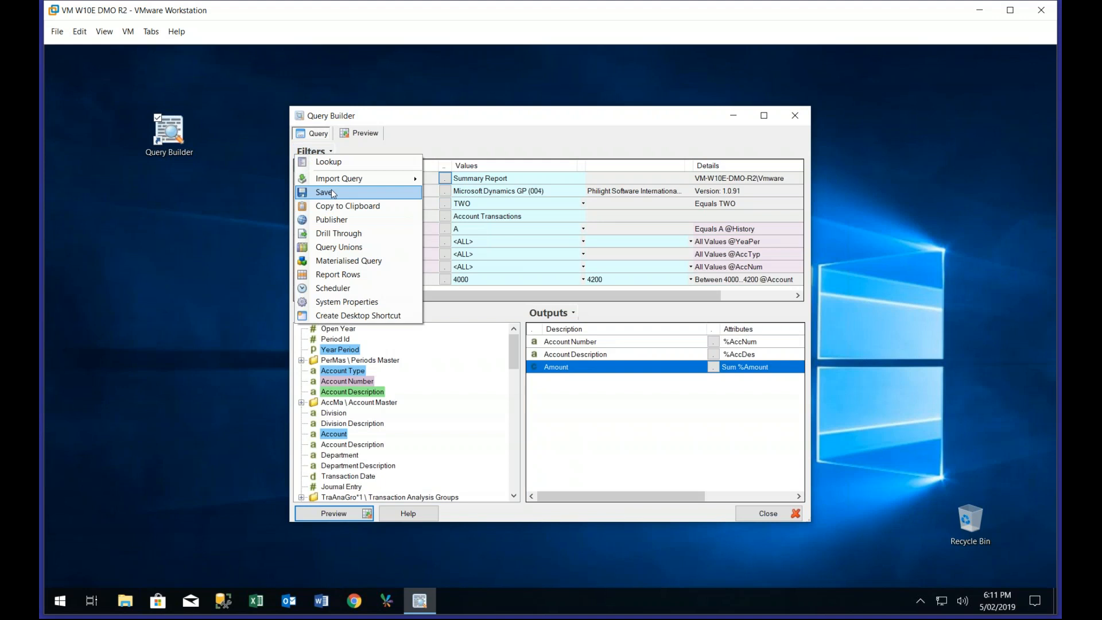
mouse_move(358, 184)
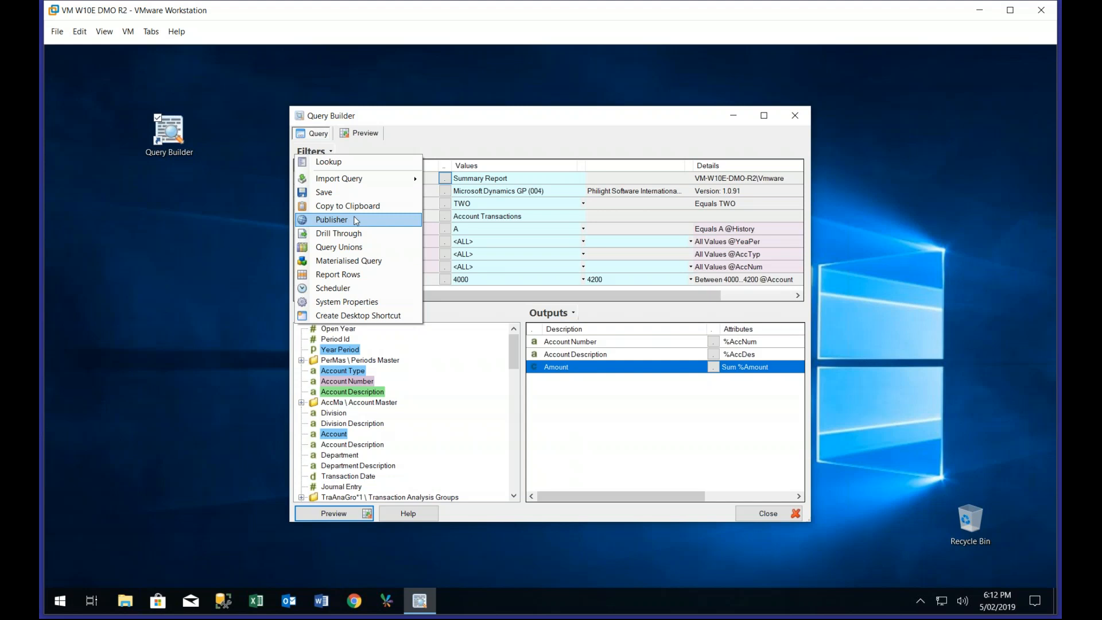
click(342, 192)
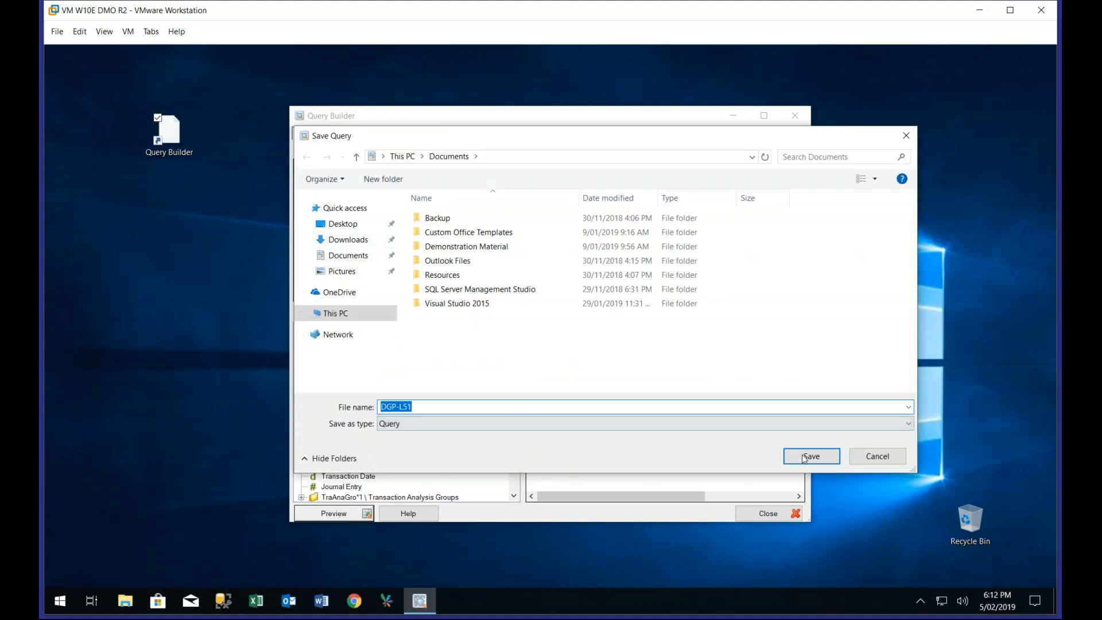
click(801, 453)
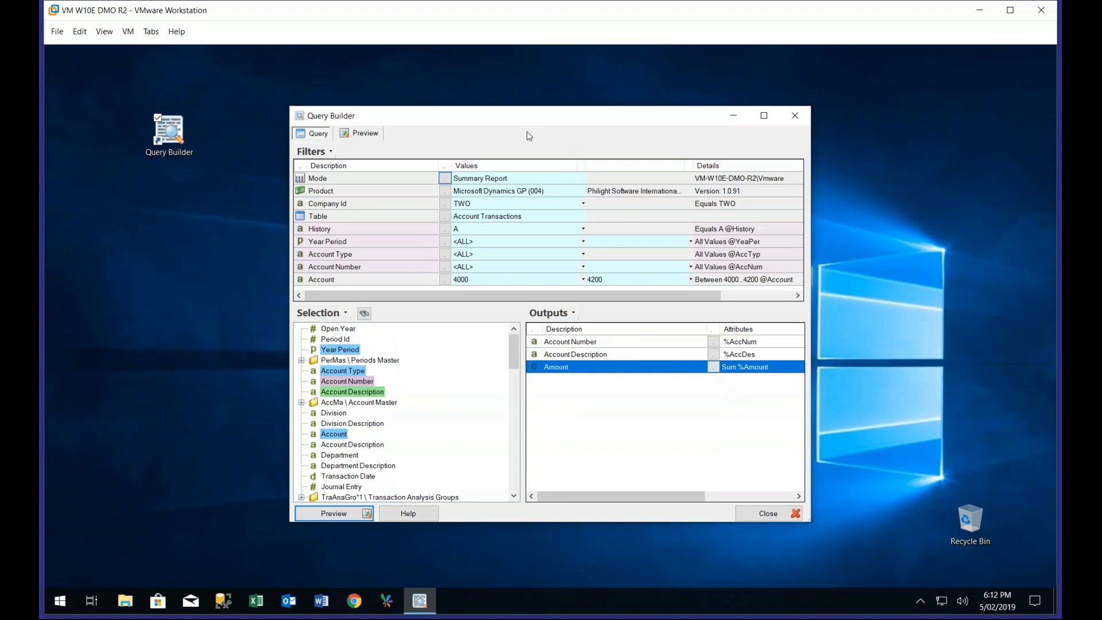
Move the current query aside, start a second query window, and set its table to Purchase Orders from the Purchasing transactions
drag(525, 120, 648, 103)
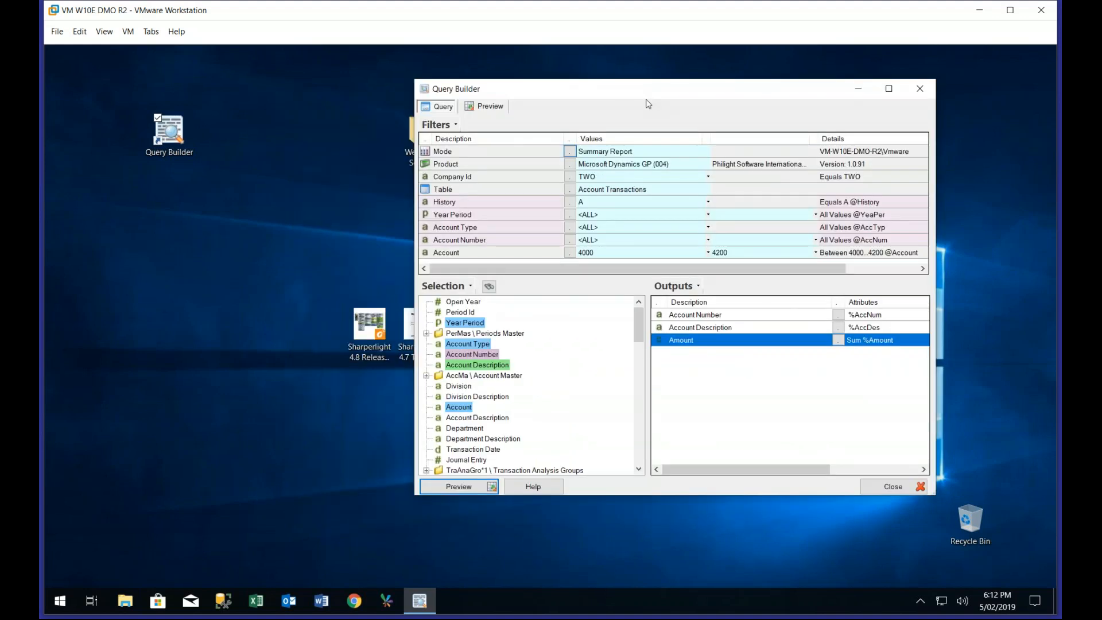
double_click(168, 137)
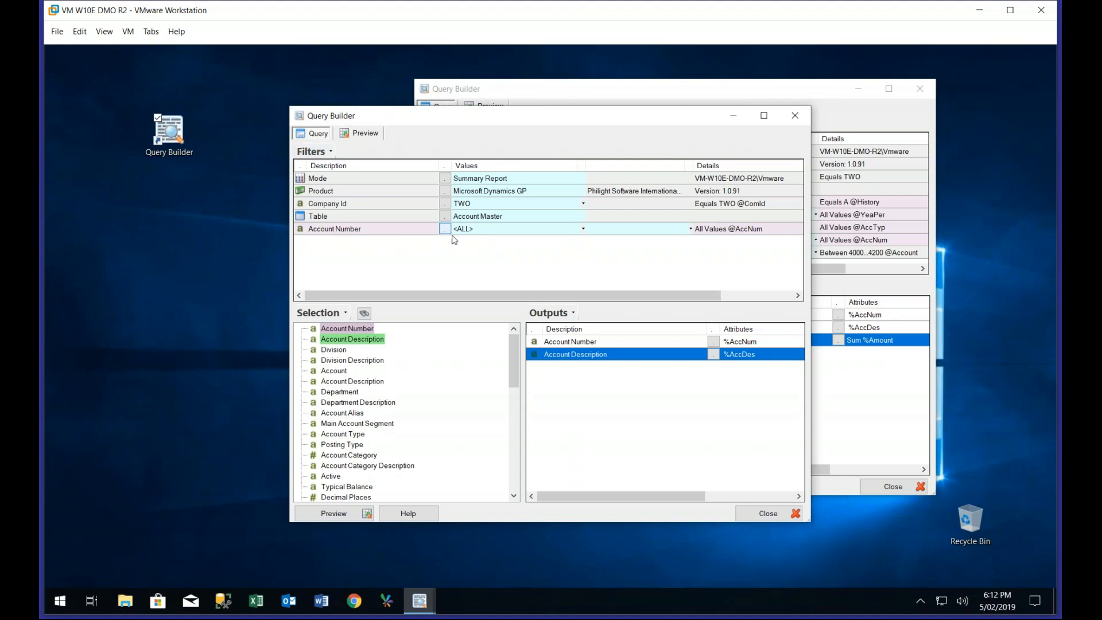
click(445, 216)
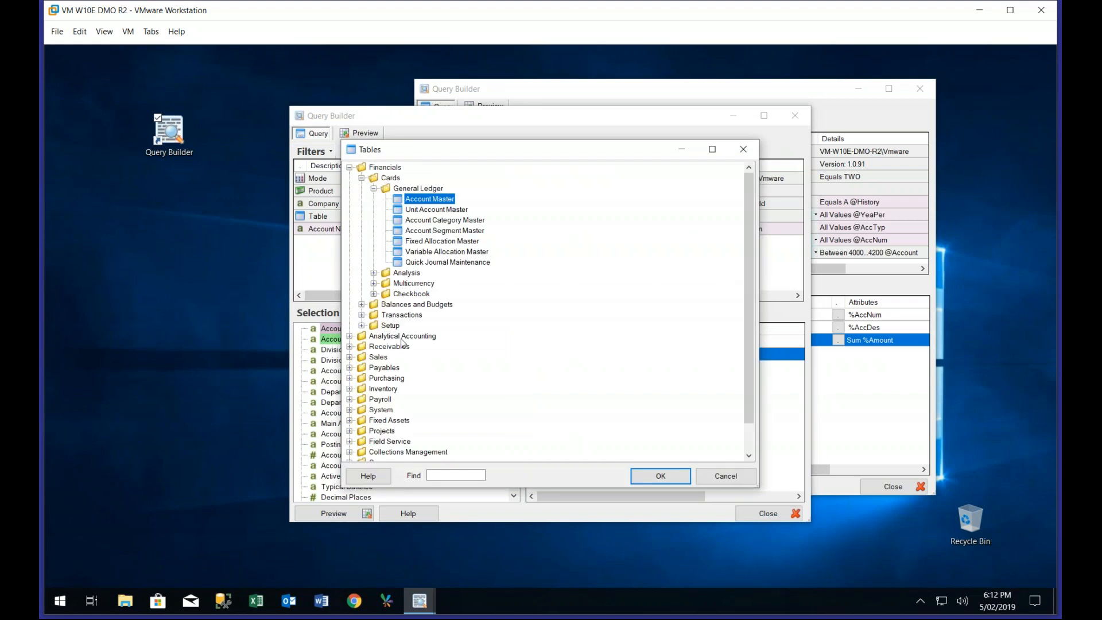
click(350, 378)
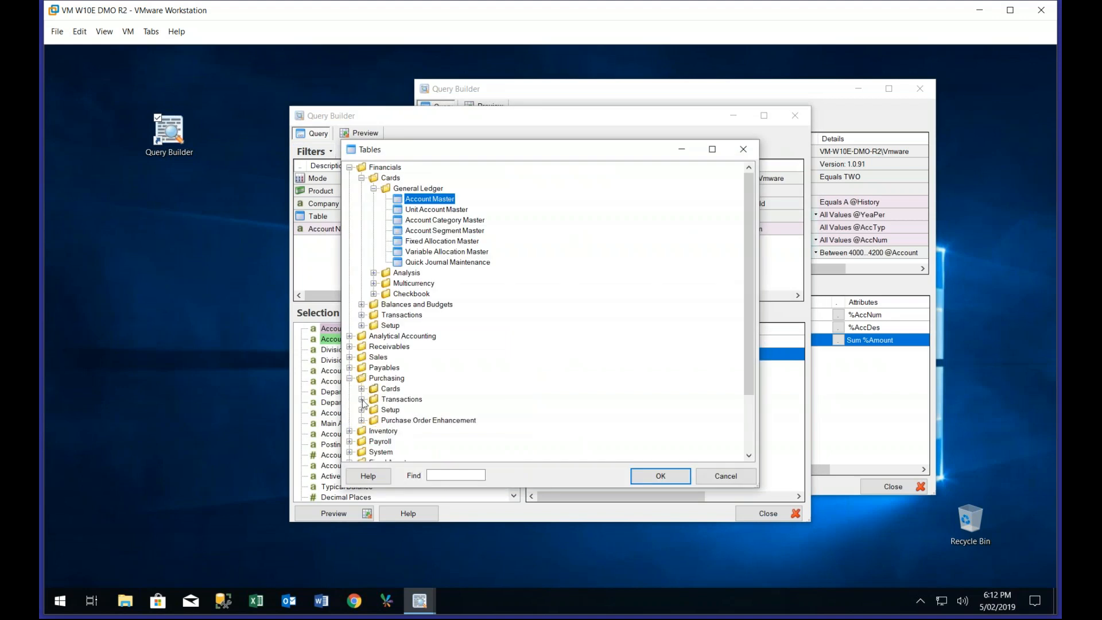
scroll(363, 404, down, 4)
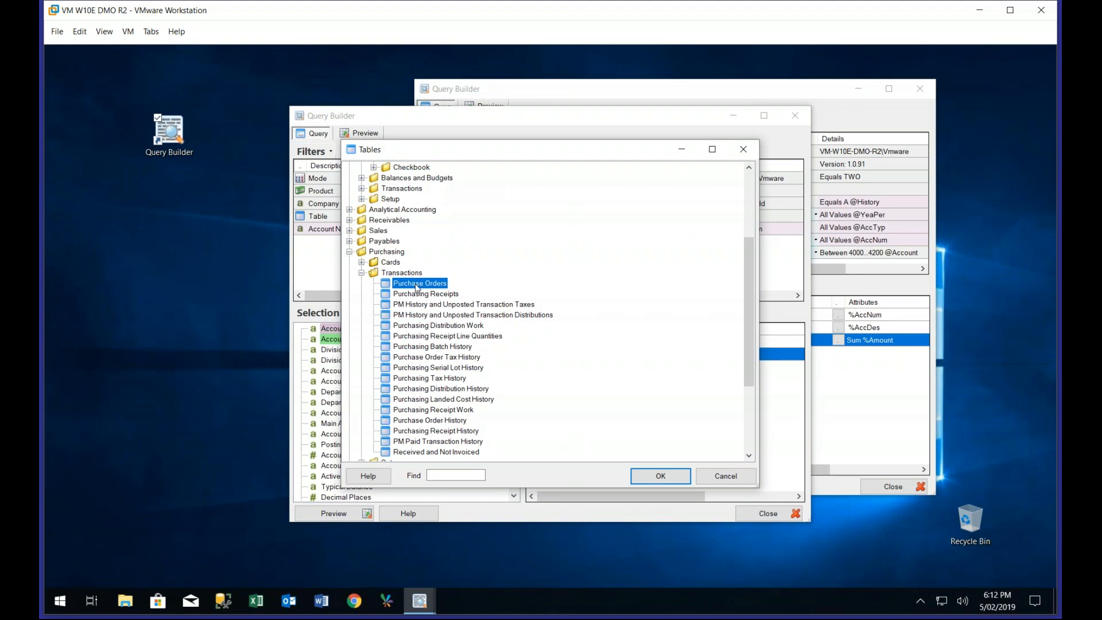
double_click(415, 284)
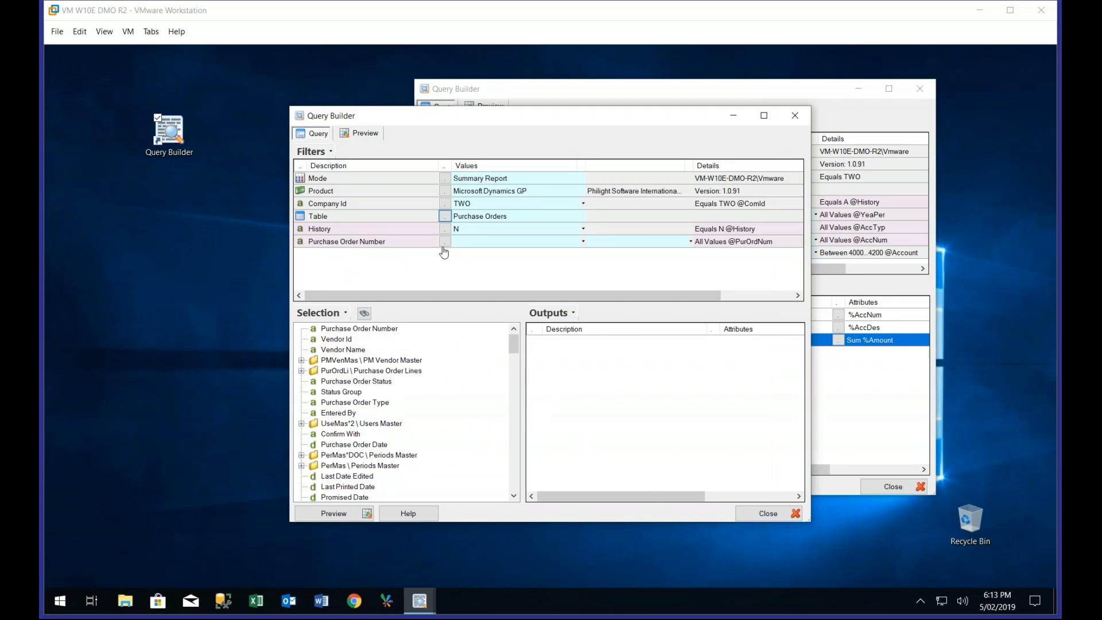
Add a Purchase Order Status filter set to 1 (New), and set the Purchase Order Number filter to <ALL>
click(370, 383)
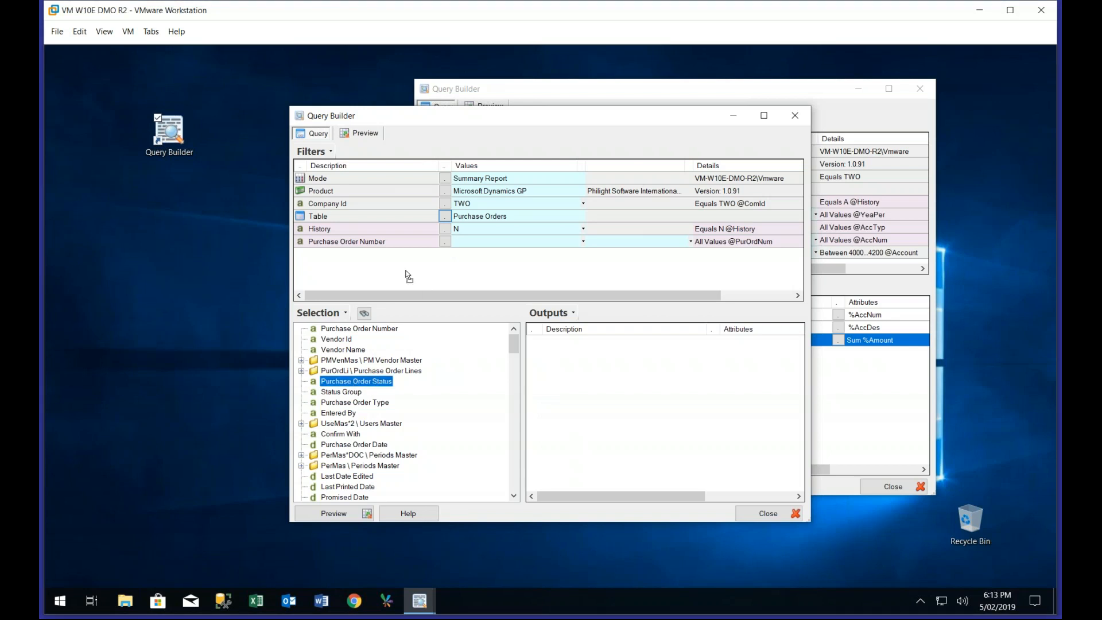
drag(402, 268, 402, 268)
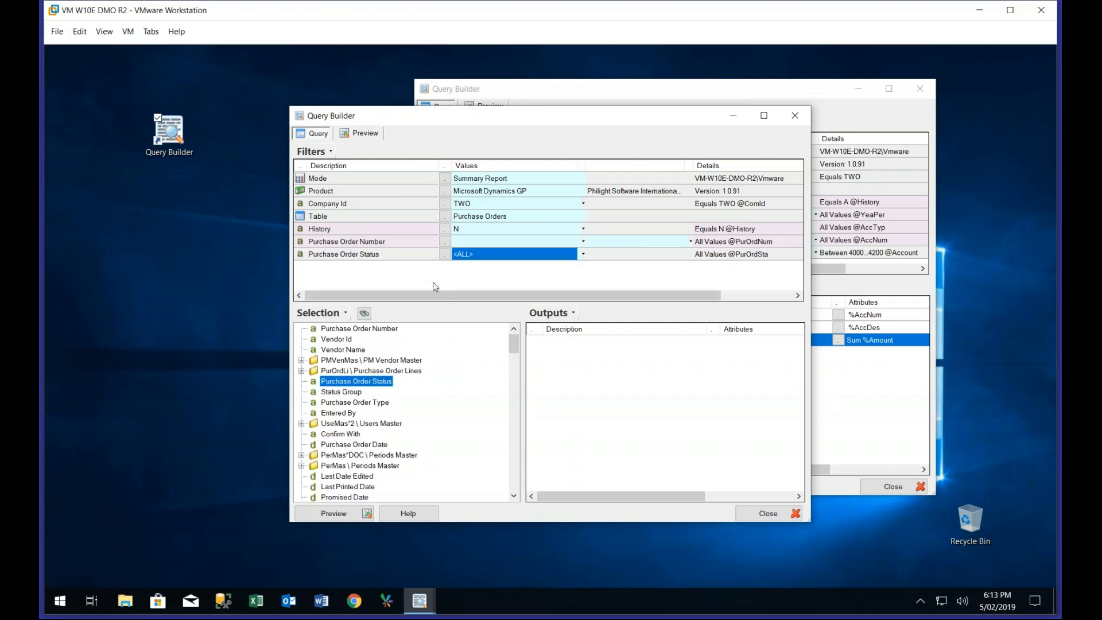
click(445, 241)
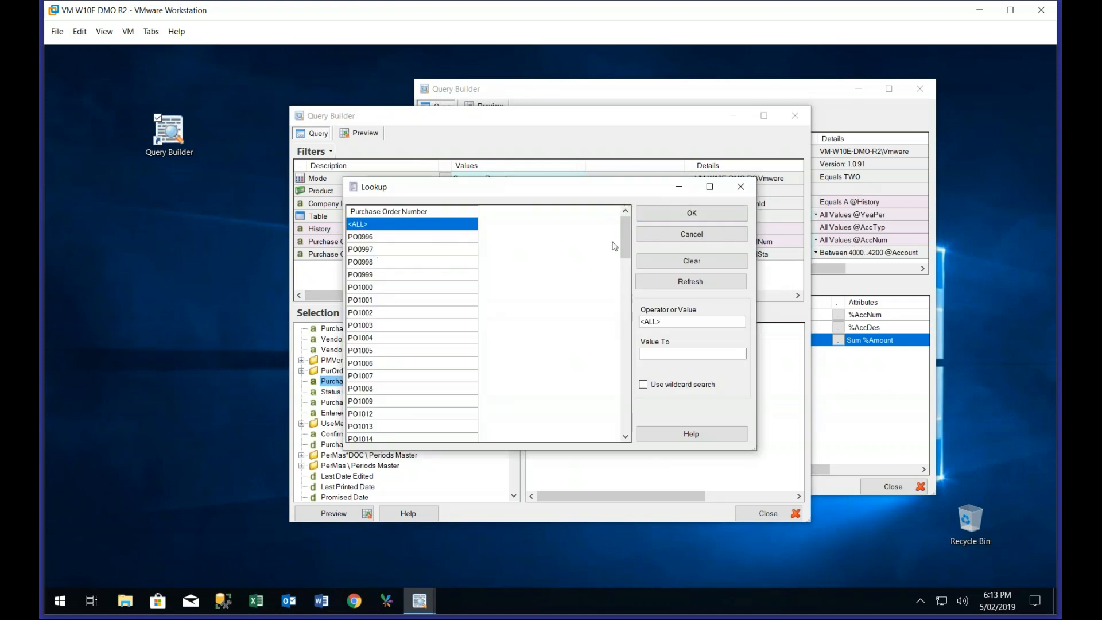
click(669, 215)
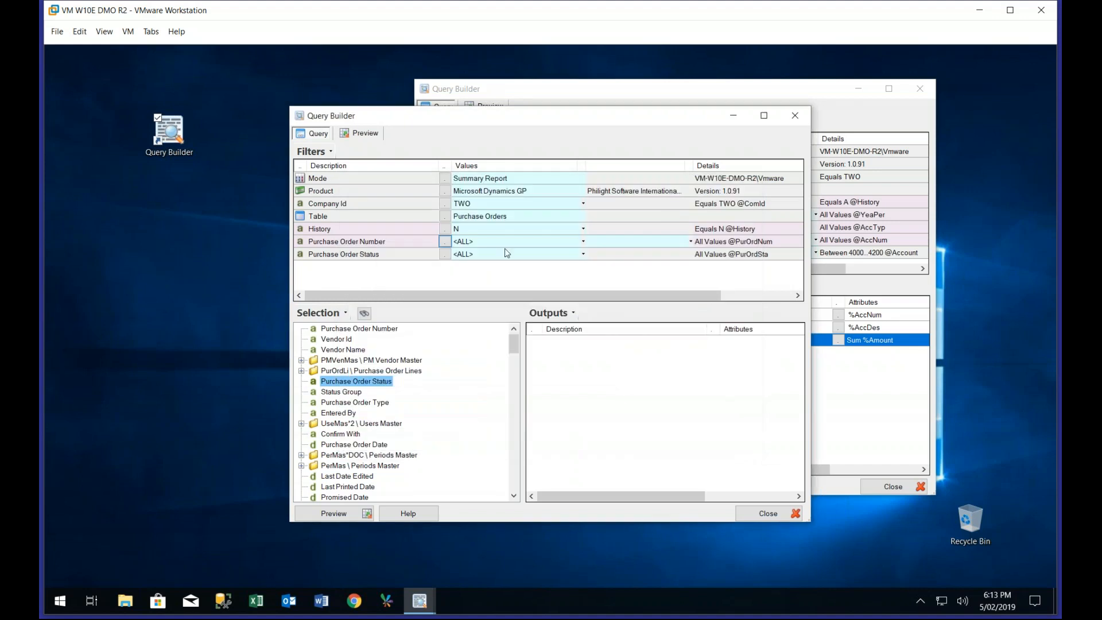
click(445, 253)
click(370, 236)
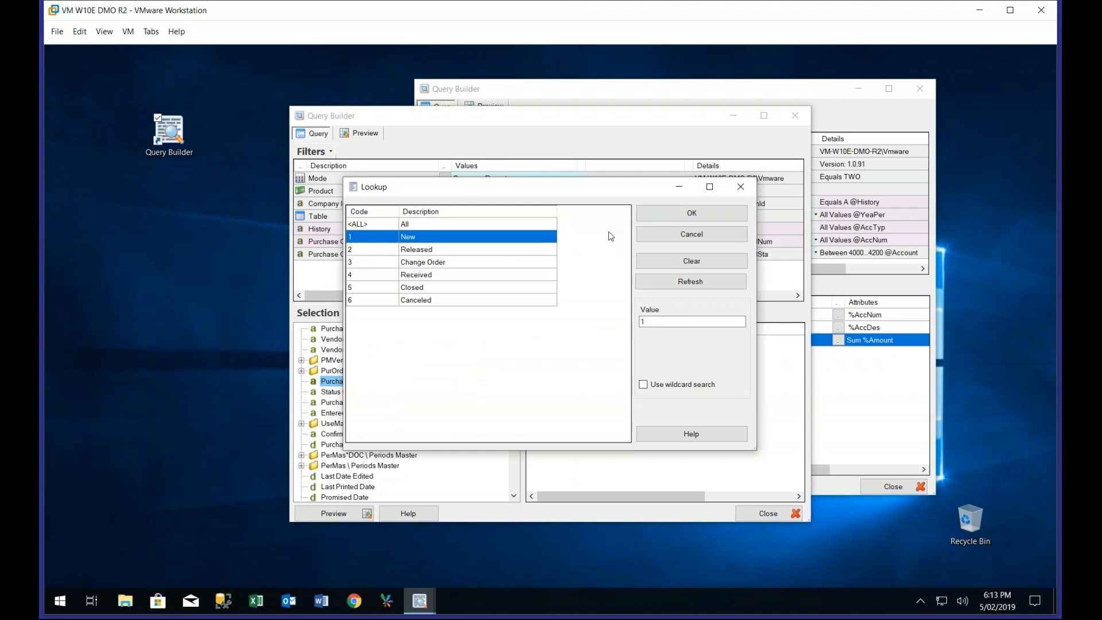
click(659, 213)
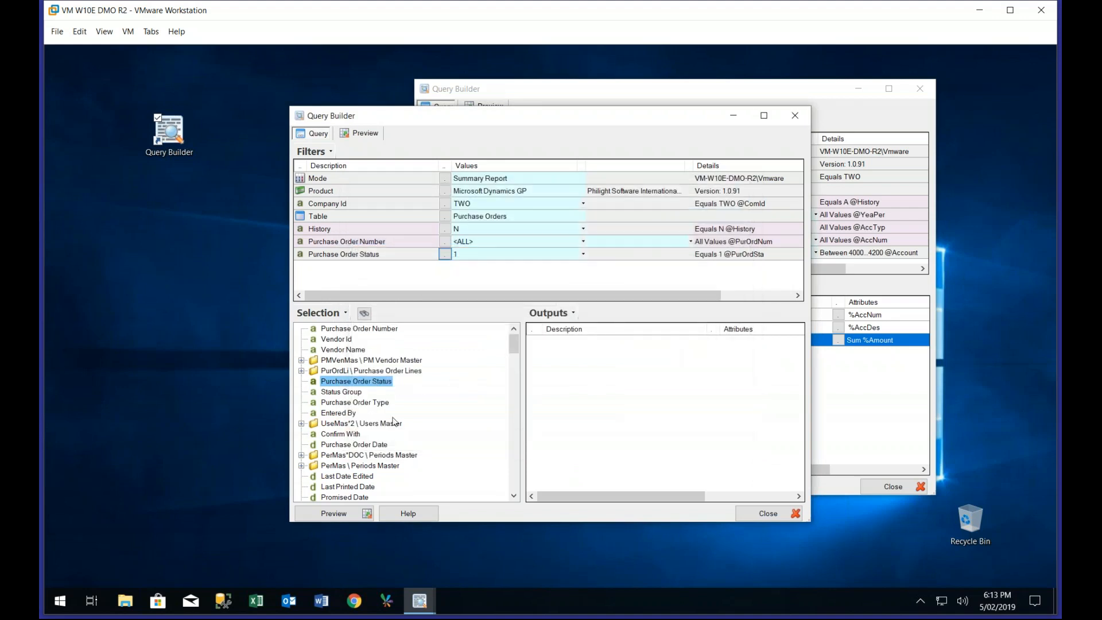
Add Purchase Order Number, Vendor Id, Vendor Name and Purchase Order Total as the query outputs
double_click(387, 330)
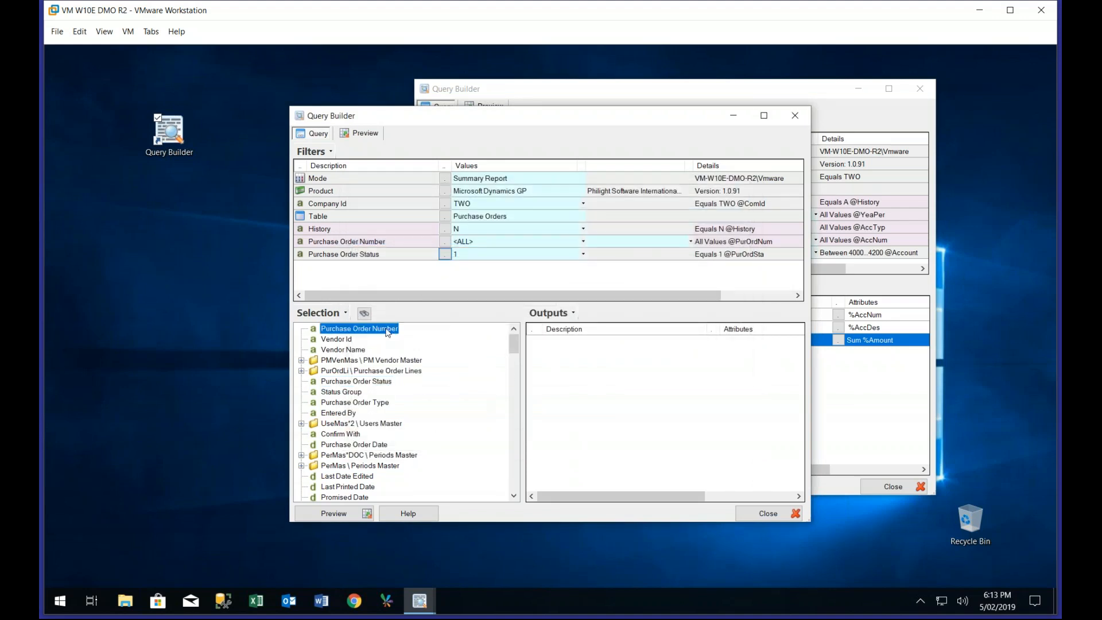
double_click(343, 339)
double_click(346, 350)
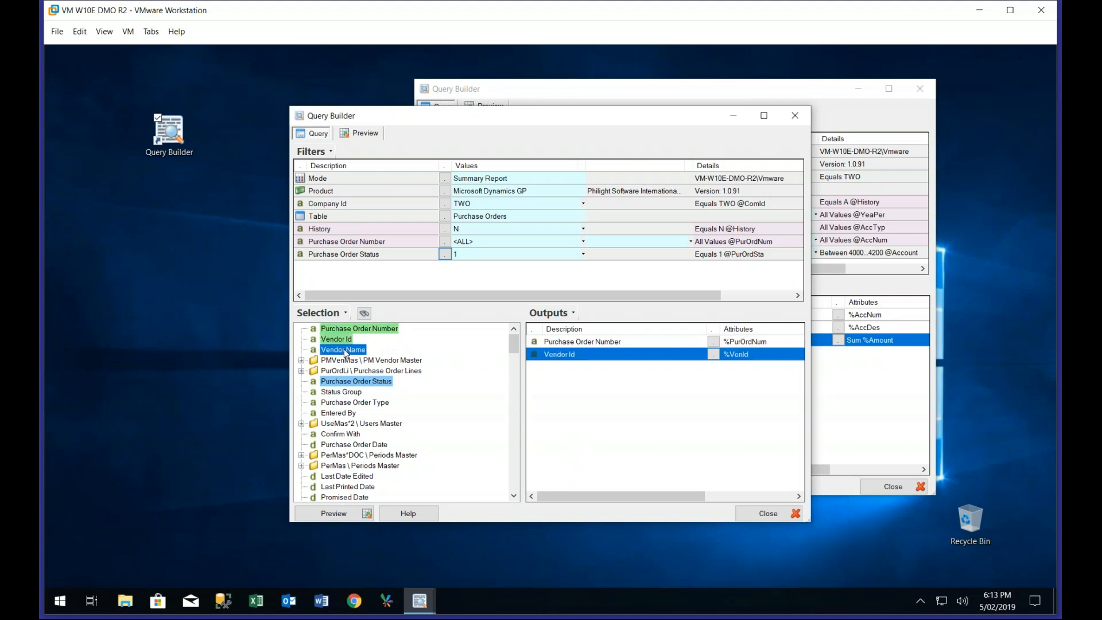
scroll(516, 349, down, 6)
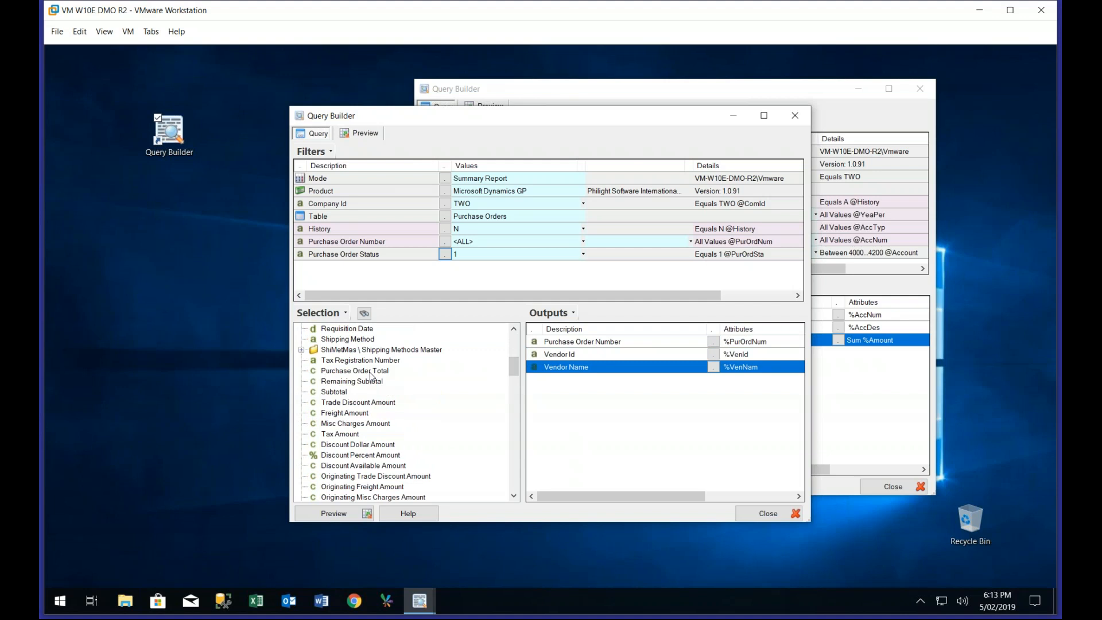
double_click(370, 372)
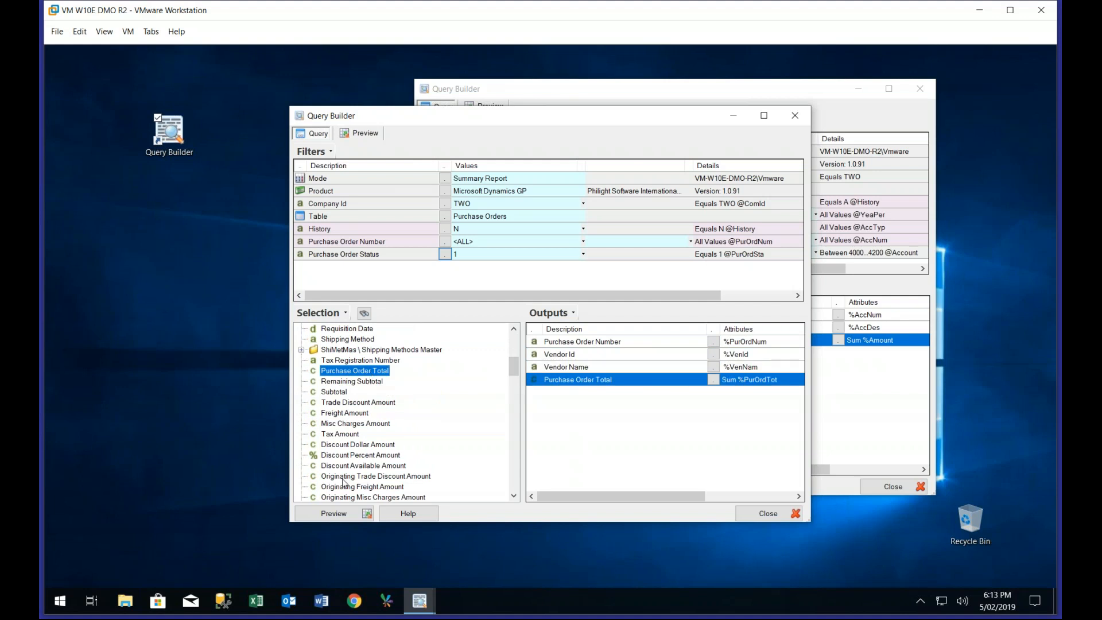
Place the purchase orders query beside the first one, preview its results, and return to its design
drag(485, 122, 258, 136)
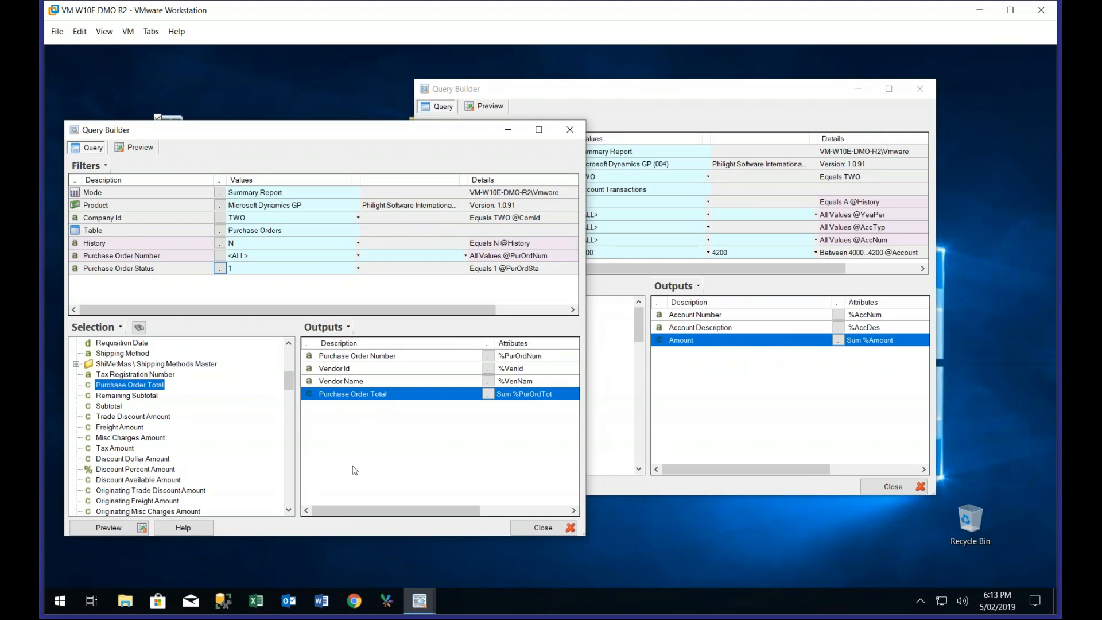
click(119, 531)
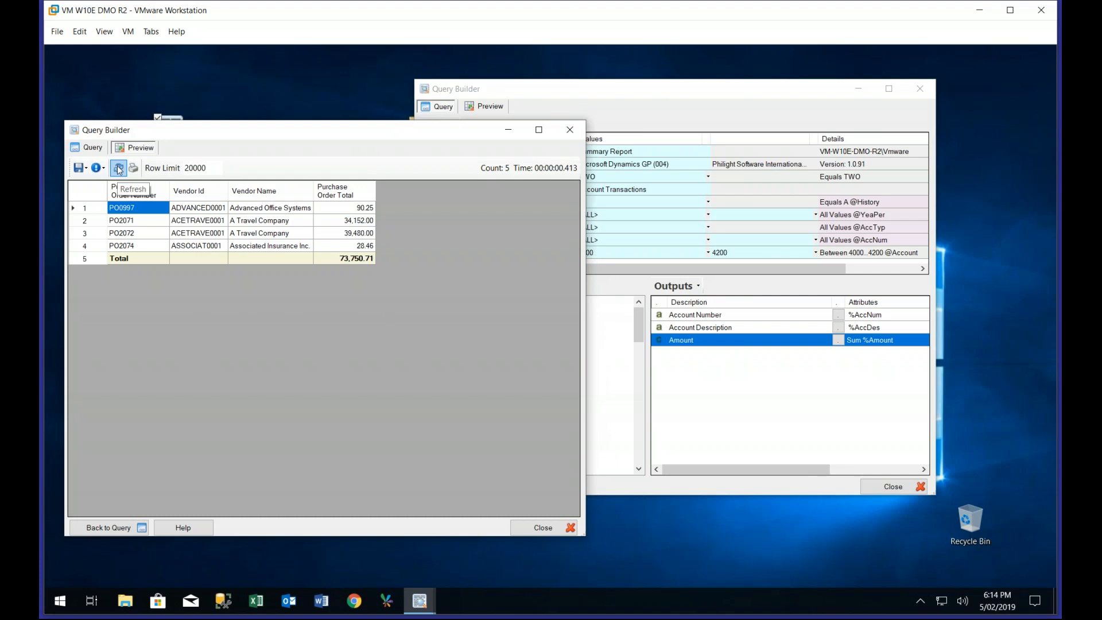
right_click(353, 221)
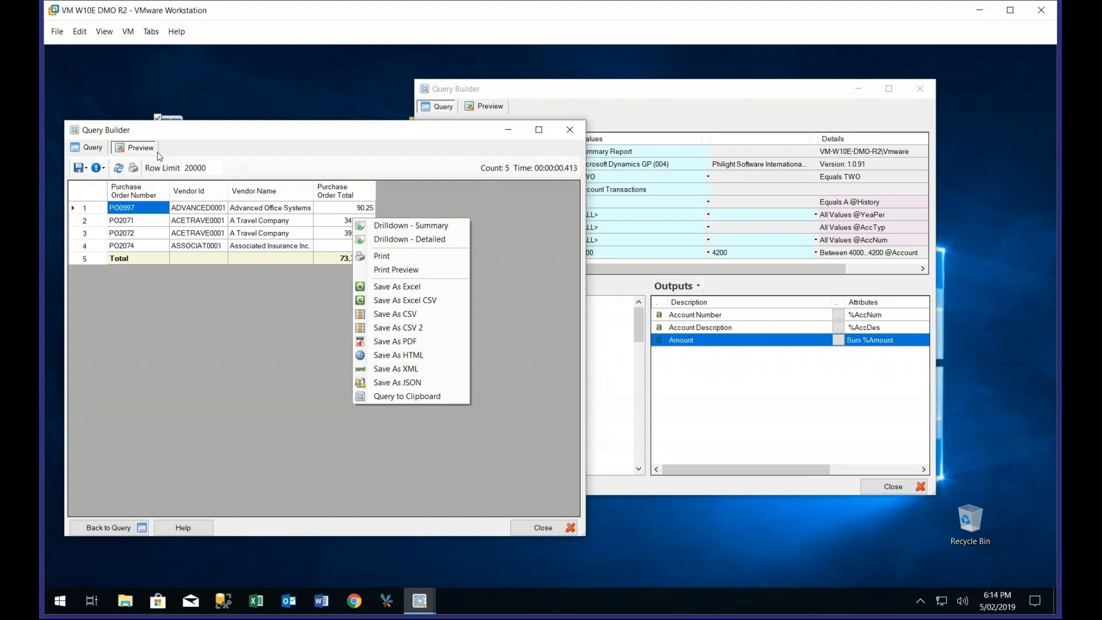
click(91, 149)
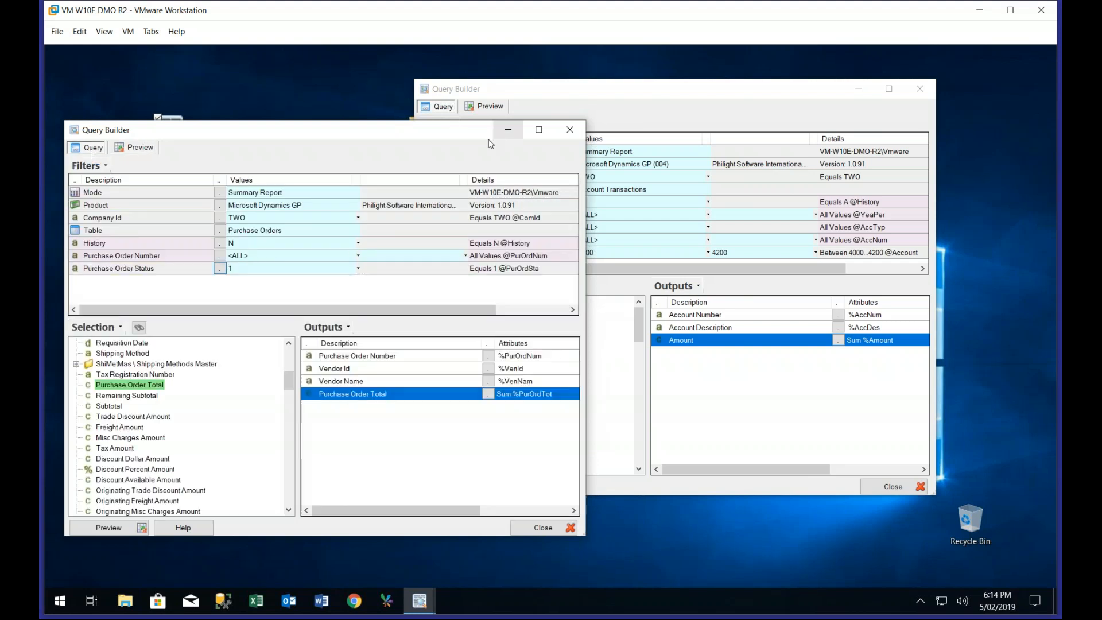
Filter the account transactions query to Year Period 2014/001 through 2014/012, preview it, and return to its design
click(548, 99)
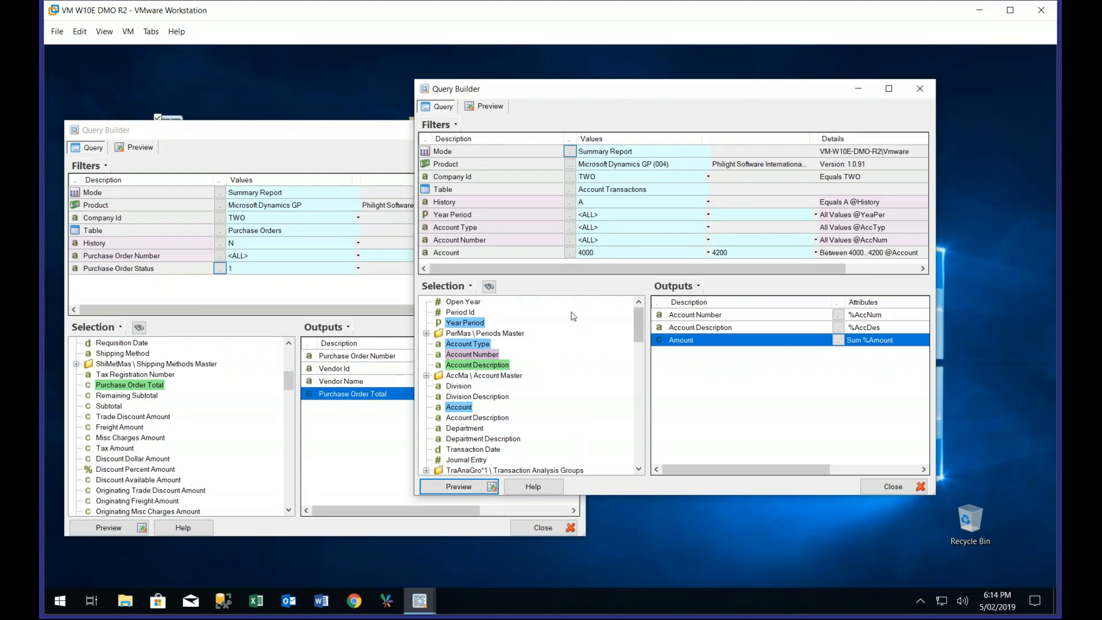
click(459, 488)
click(594, 217)
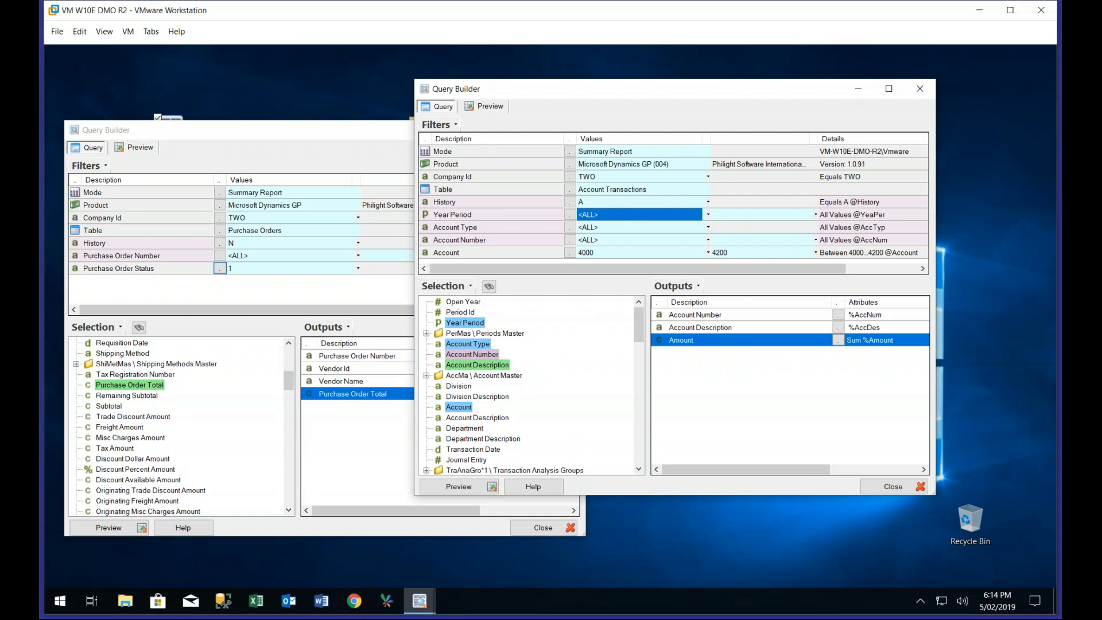
click(597, 213)
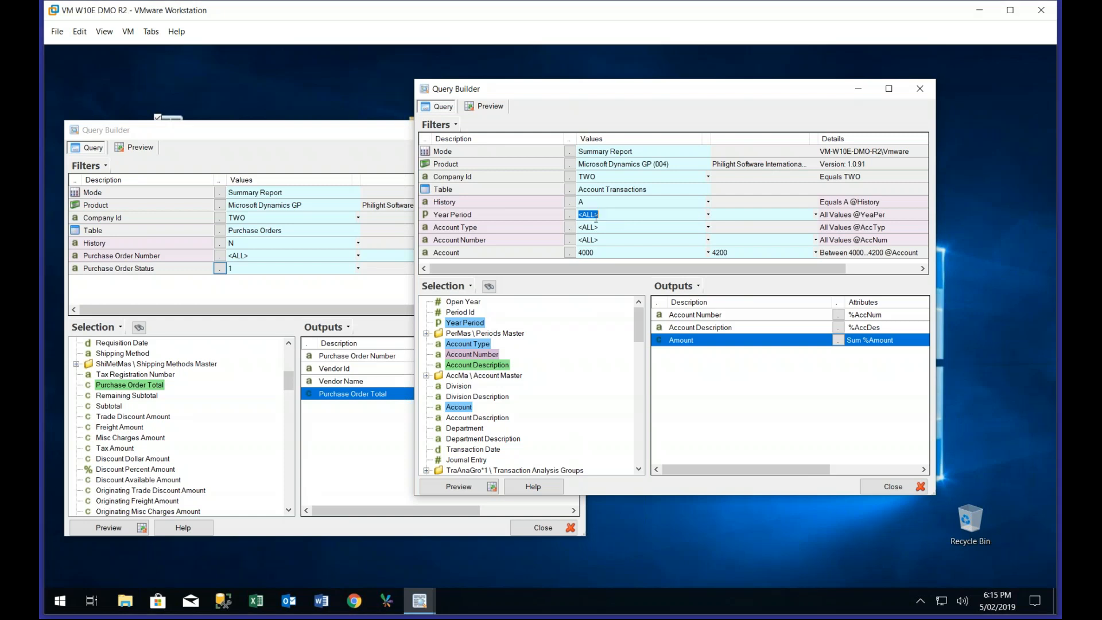
text(2014/001)
key(Tab)
text(2014/012)
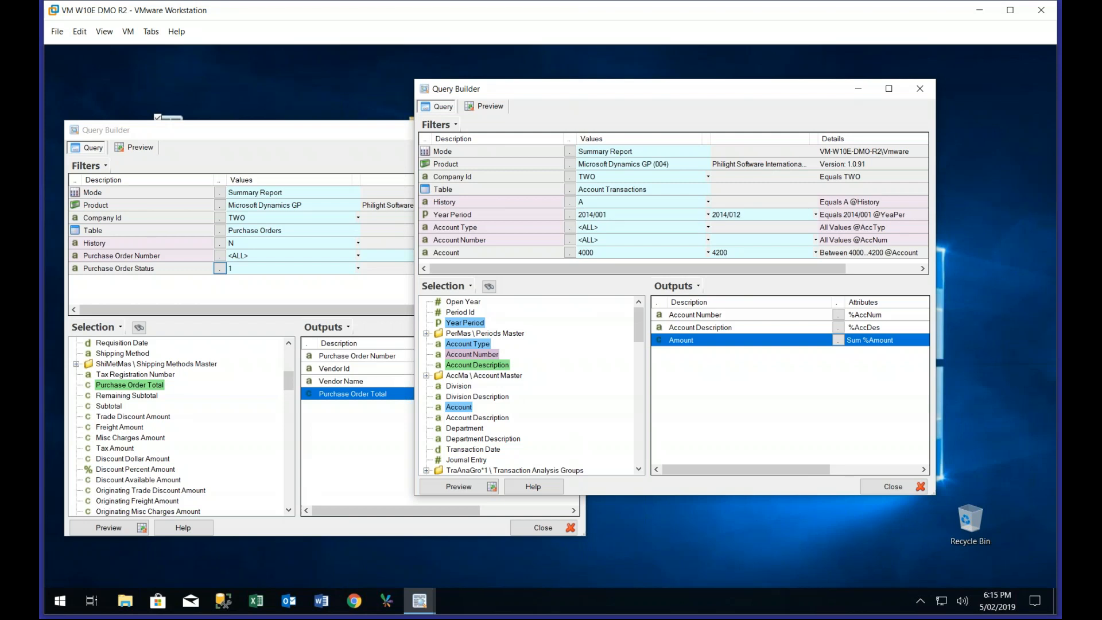
click(480, 492)
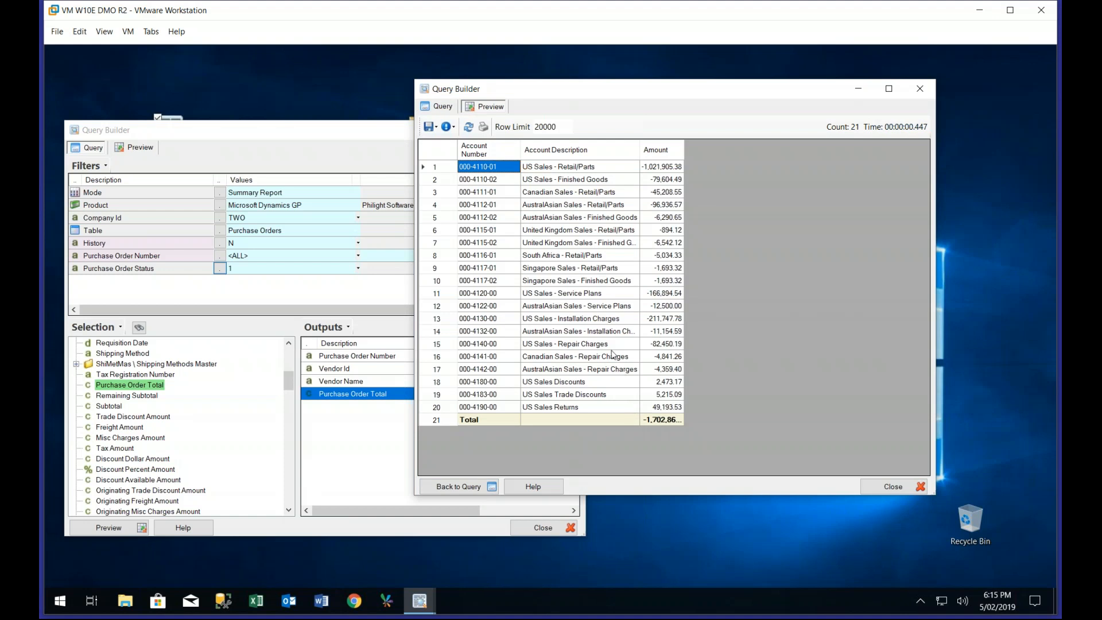
click(442, 109)
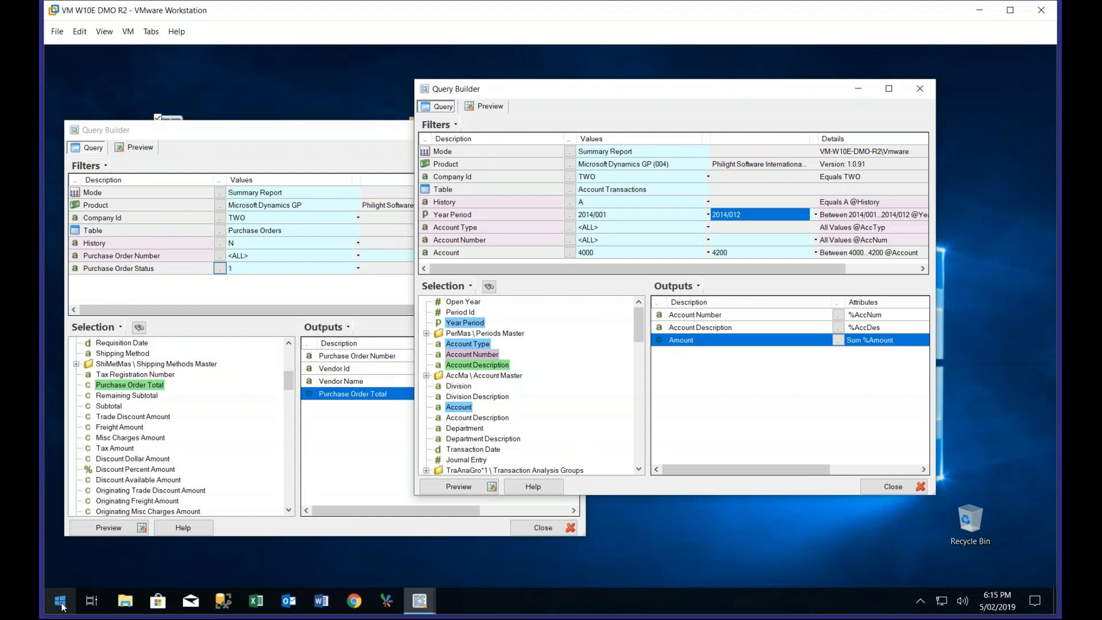
Open a new query window and set its table to Account Actuals and Budgets under Financials, Balances and Budgets
click(158, 133)
drag(157, 134, 178, 163)
double_click(168, 130)
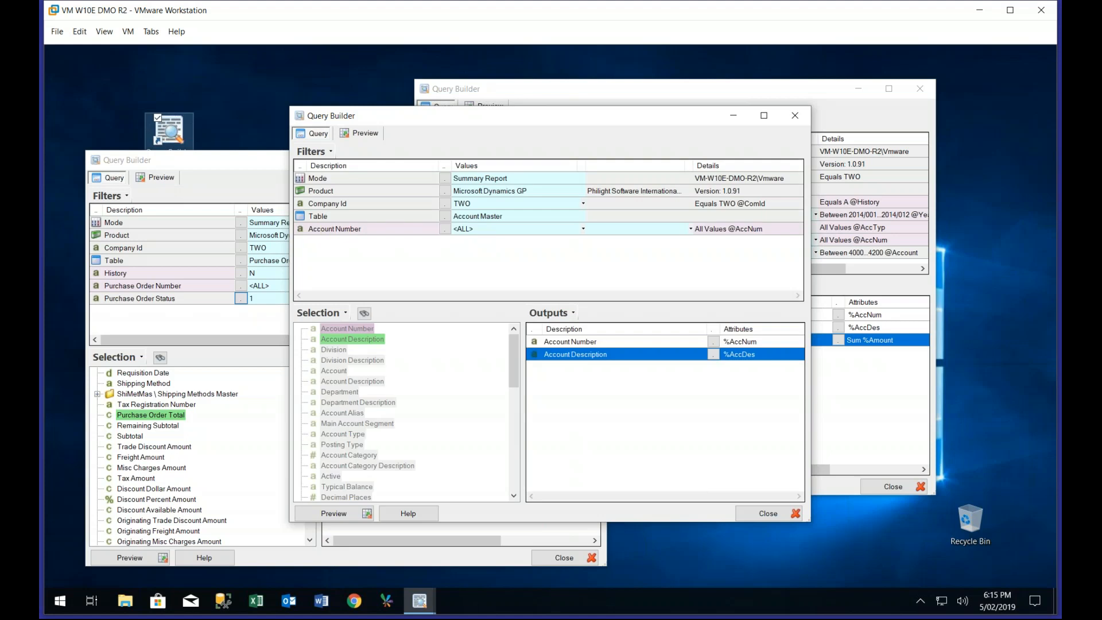
click(445, 218)
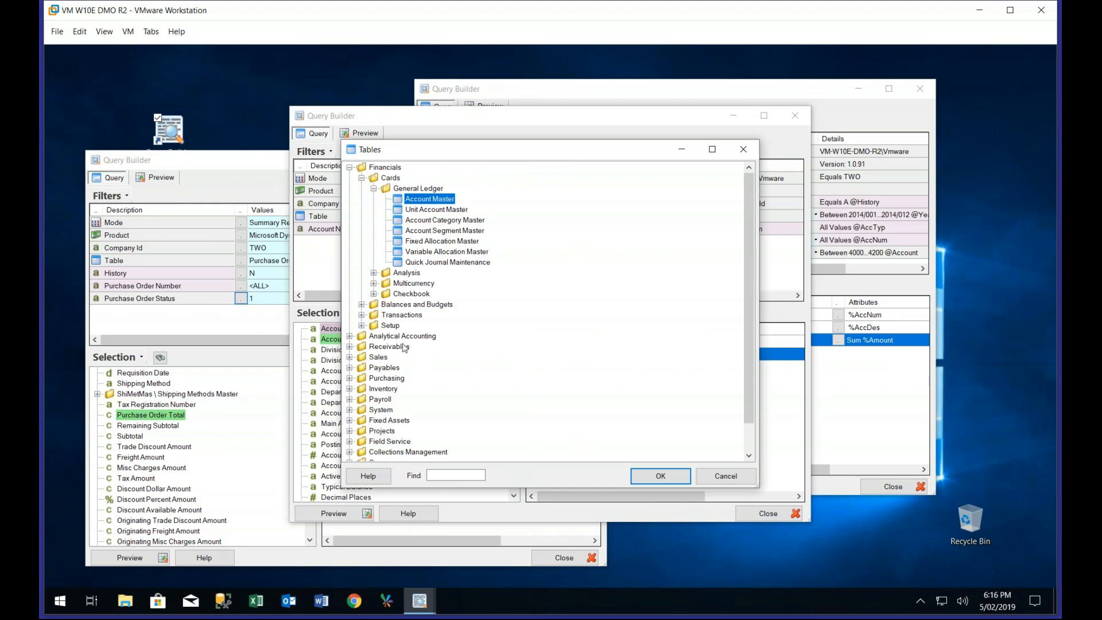
click(362, 314)
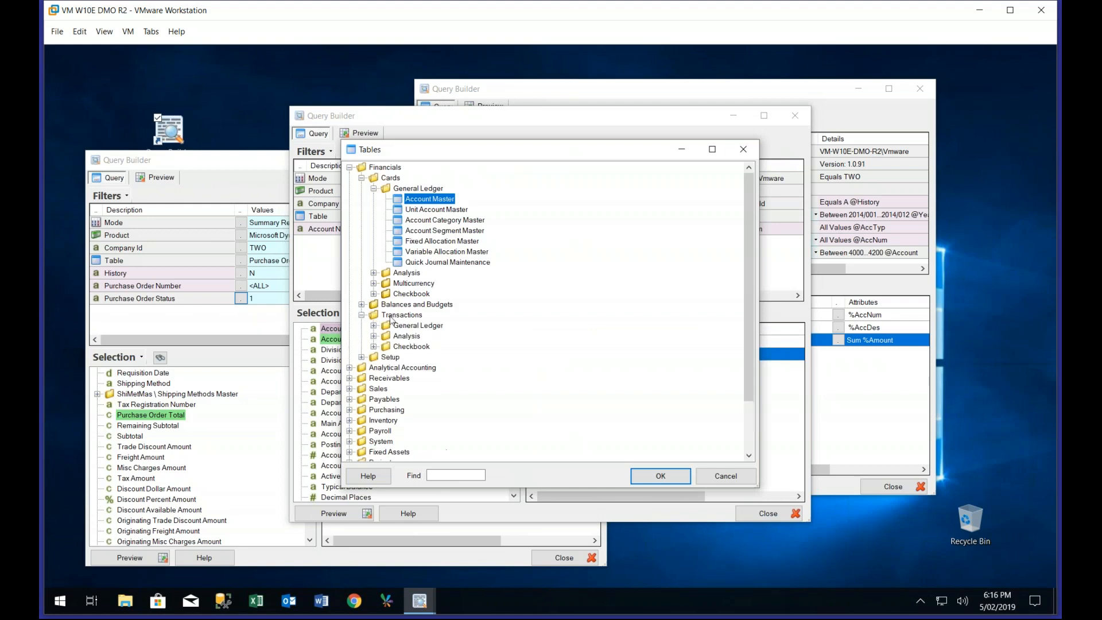
click(362, 304)
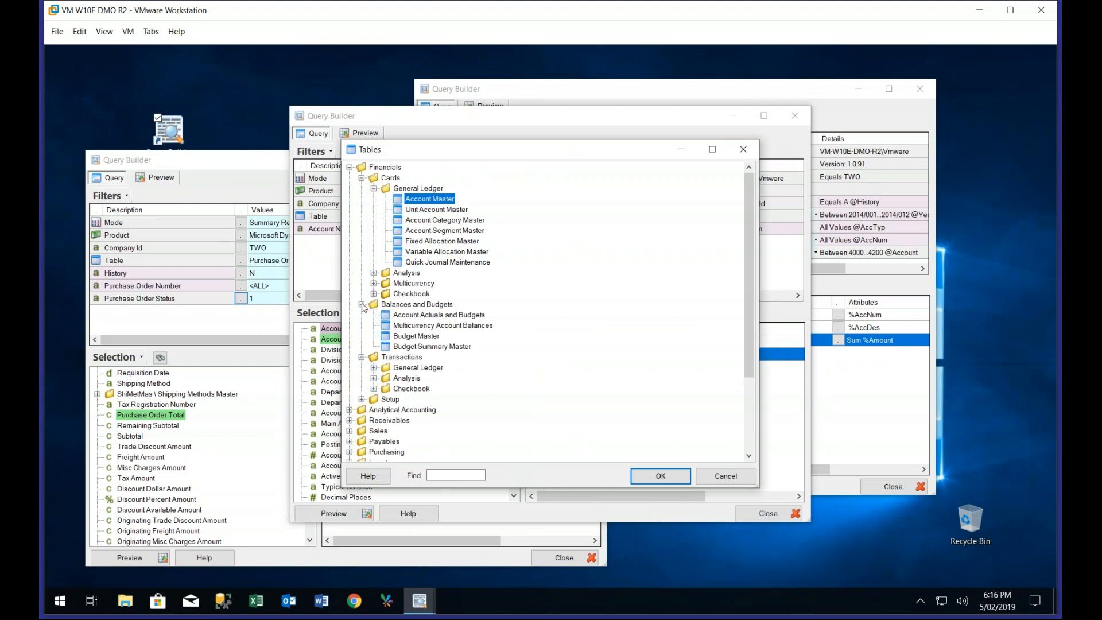
click(417, 317)
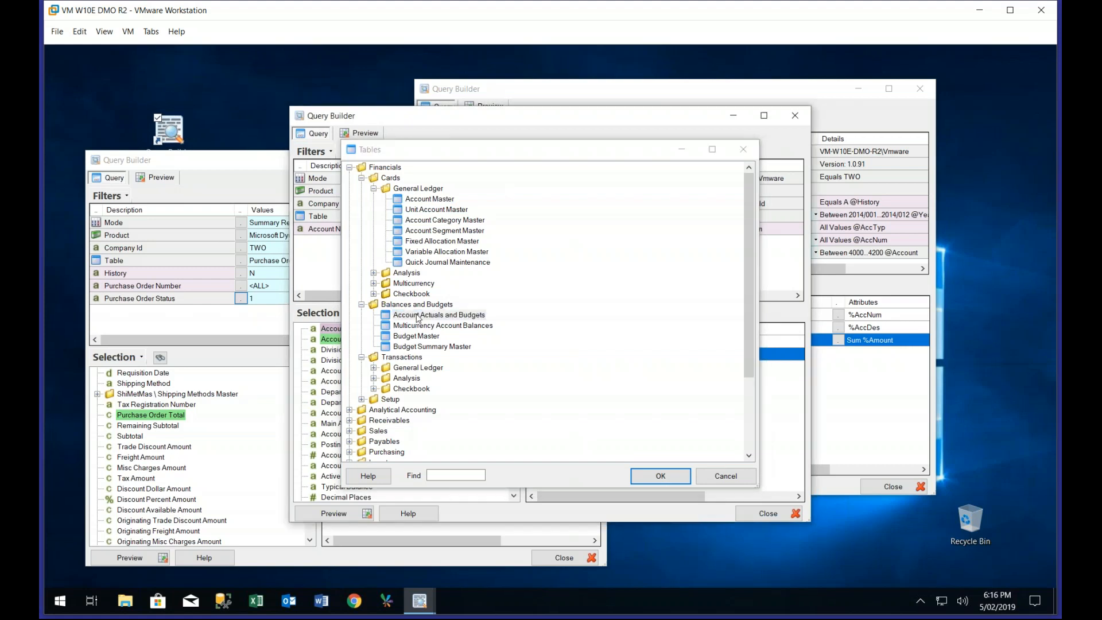
double_click(417, 316)
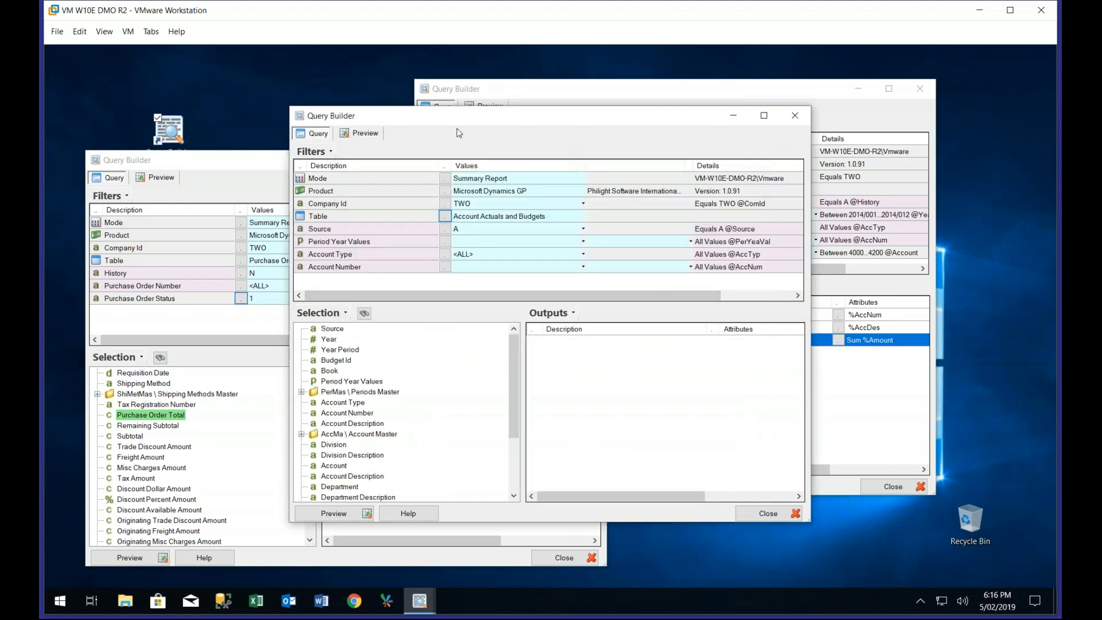
Minimize the account transactions and purchase orders query windows, and move the new query to the middle of the desktop
drag(462, 124, 407, 79)
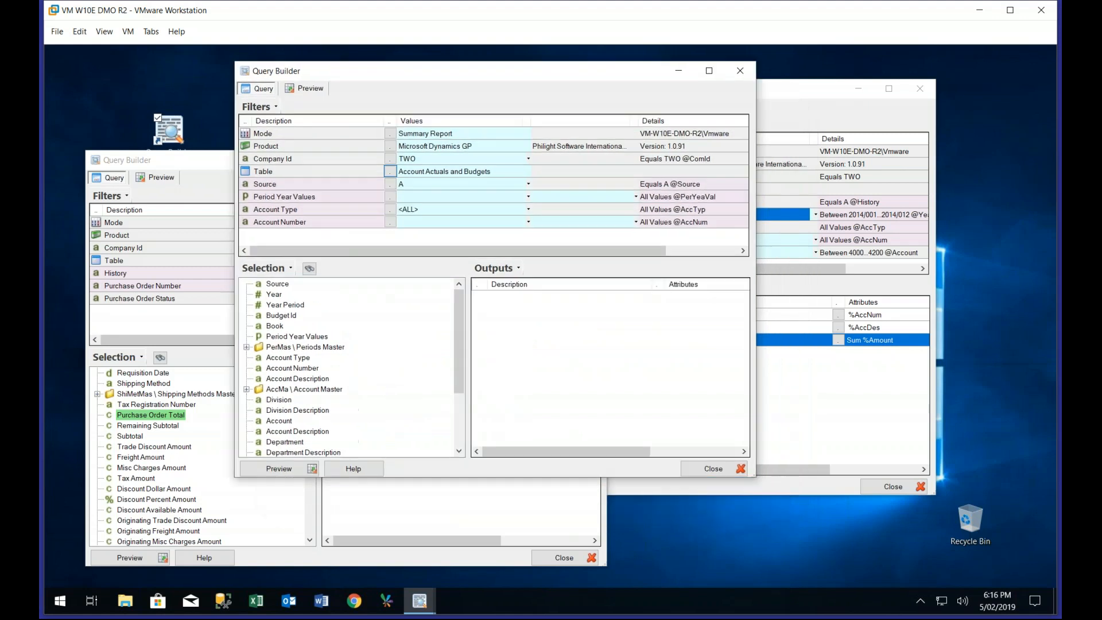
click(861, 89)
click(220, 161)
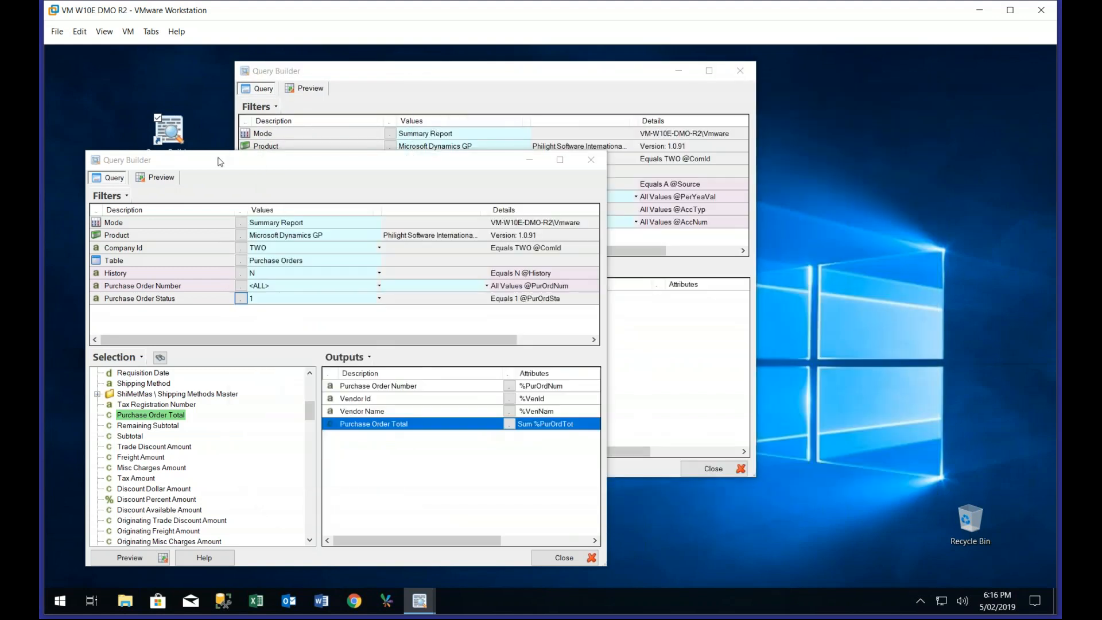
click(527, 163)
drag(470, 74, 495, 116)
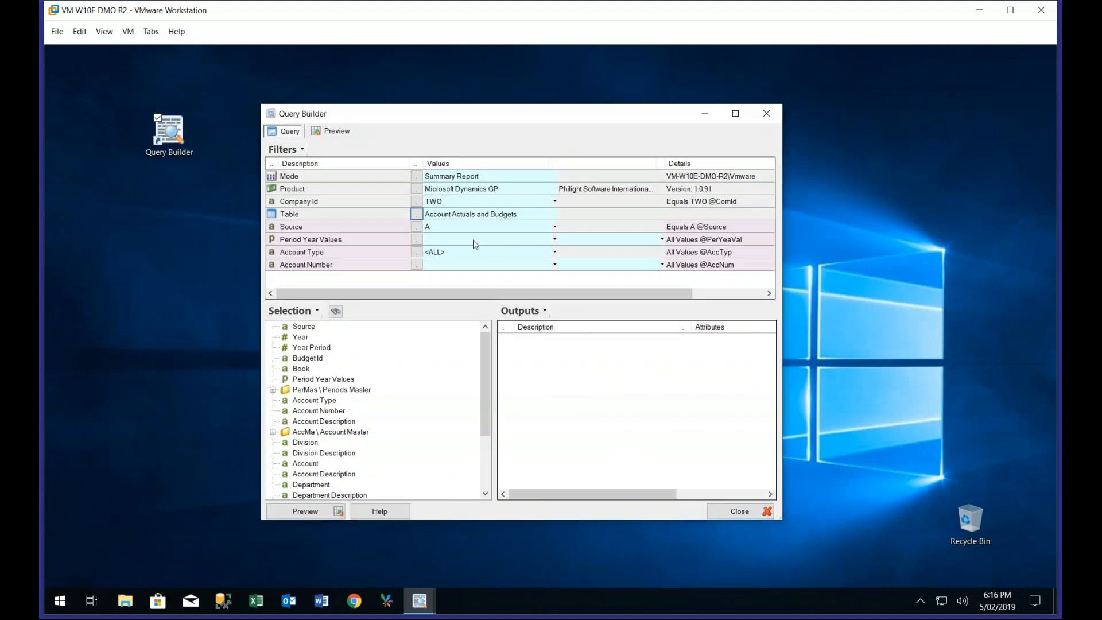
Set the Source filter to BA (Budgets and All Actuals) and the Period Year Values filter to 2014/001 through 2014/012
click(416, 226)
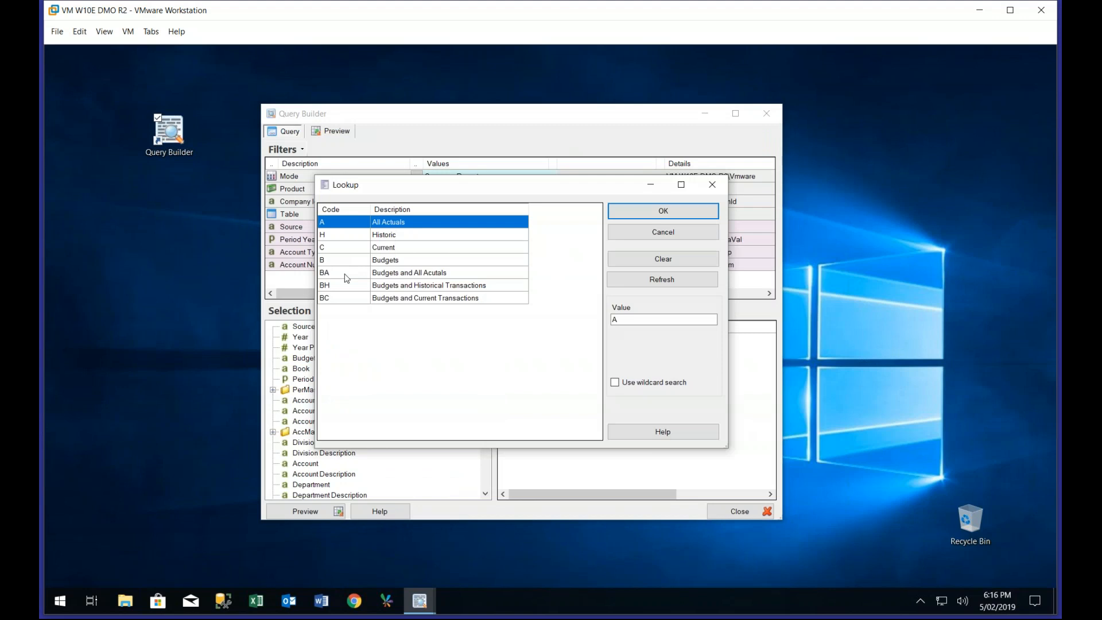
double_click(347, 278)
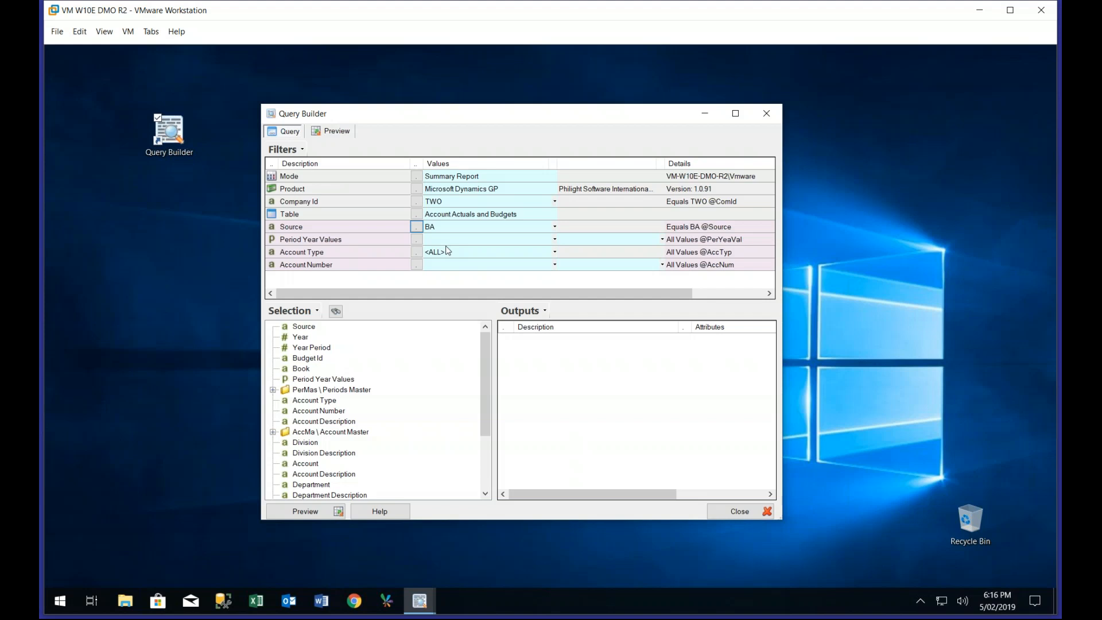
click(445, 241)
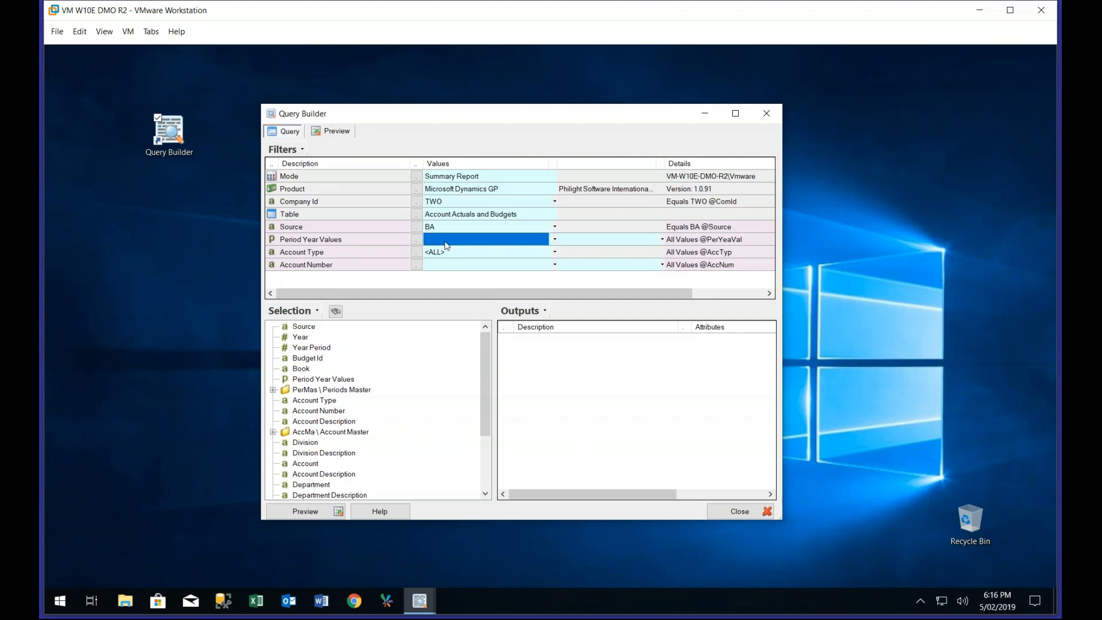
text(2014)
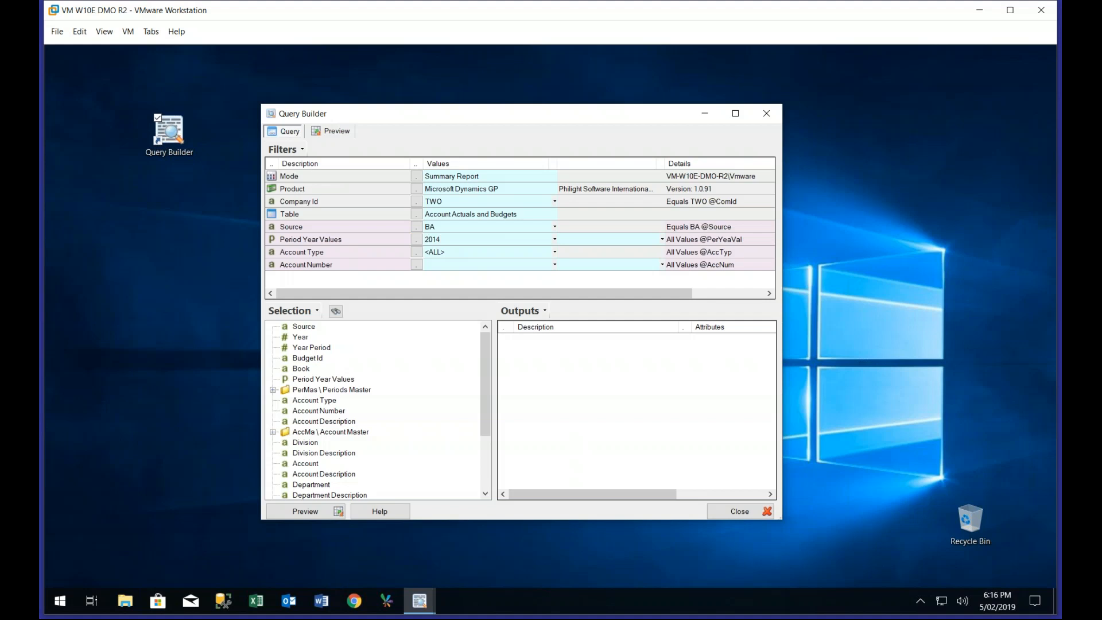
text(/001)
key(Tab)
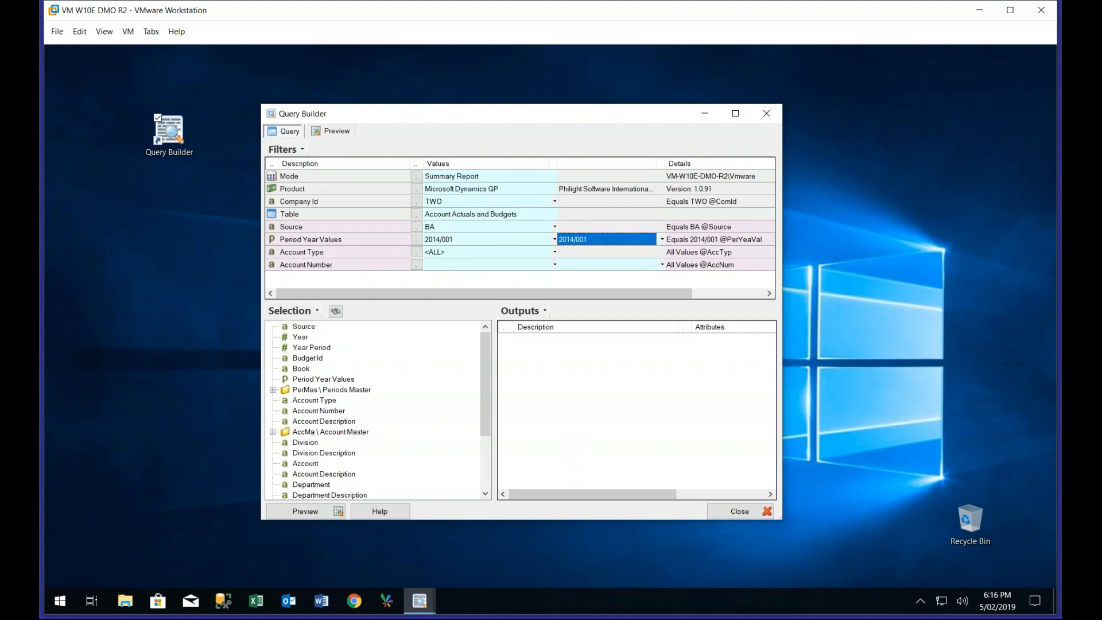
text(2014/012)
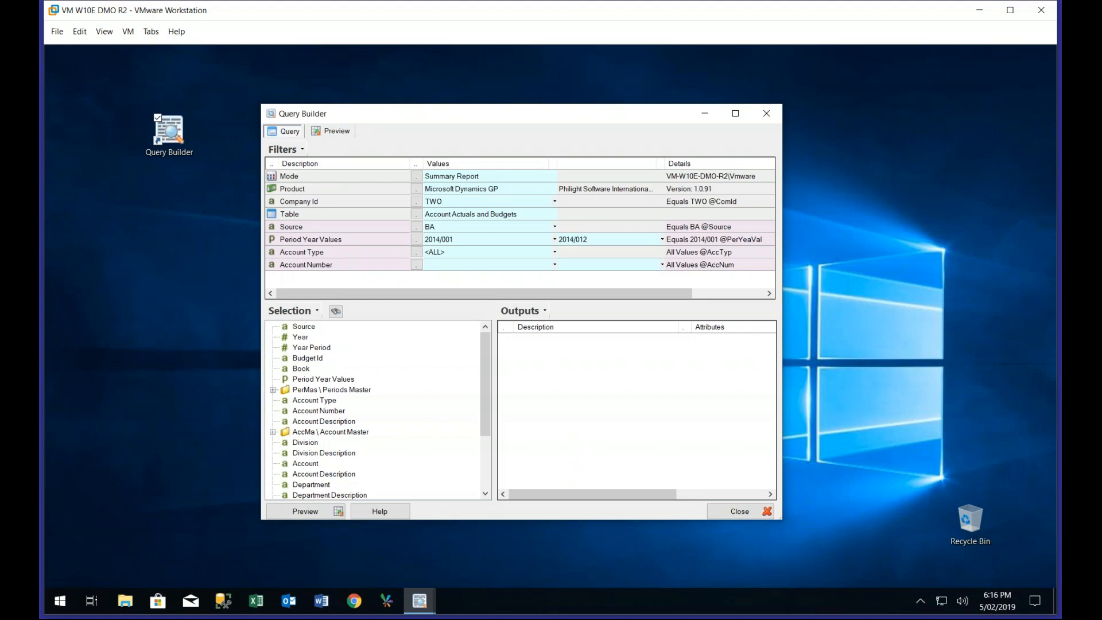
Set the Account Number filter to <ALL>
click(430, 264)
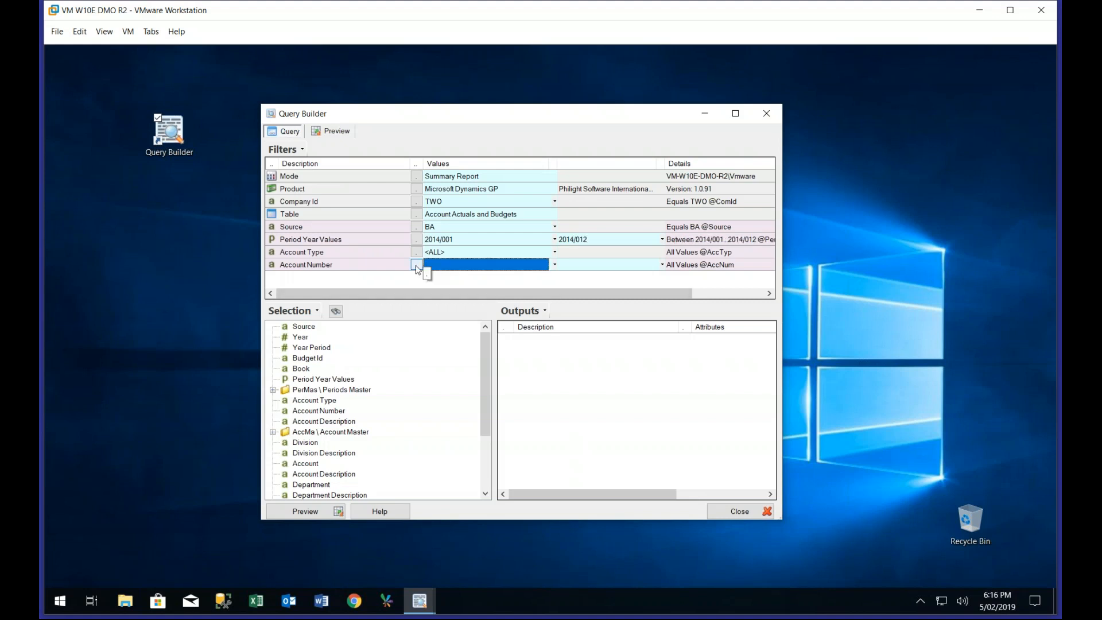
click(416, 266)
click(417, 266)
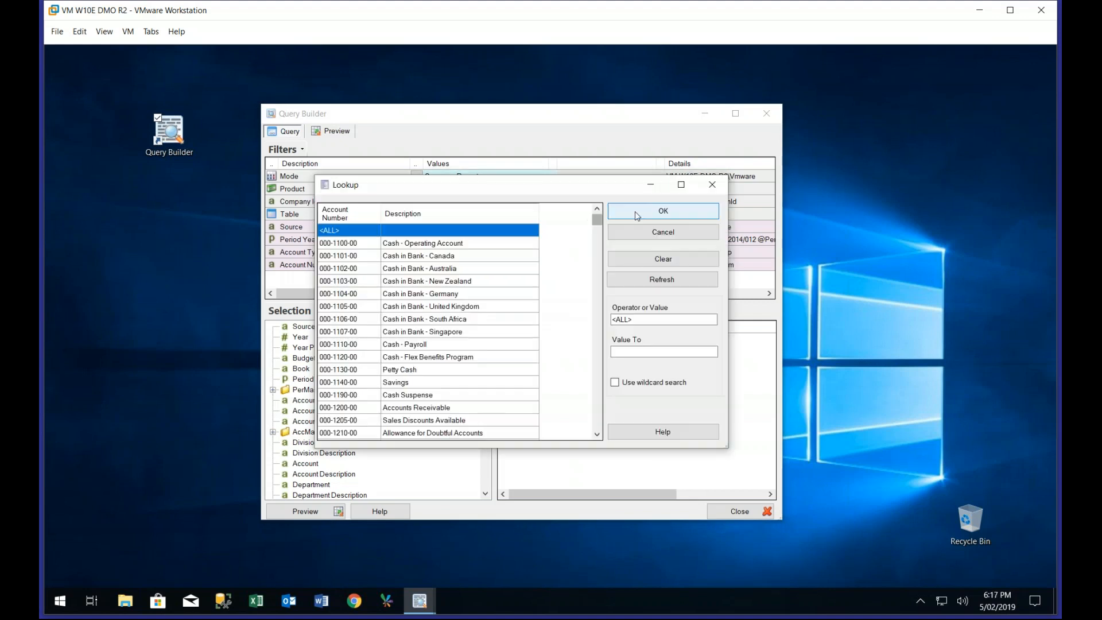
click(636, 211)
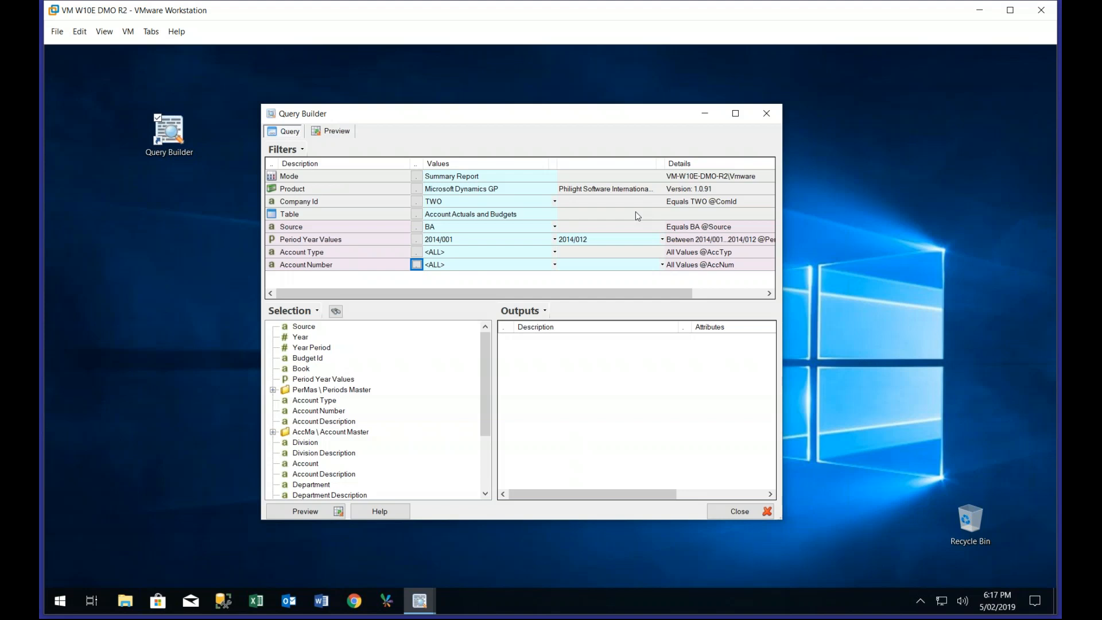
Add an Account filter to the actuals and budgets query, ranging from 4000 to 4200
click(304, 466)
drag(304, 469, 402, 281)
drag(487, 346, 487, 353)
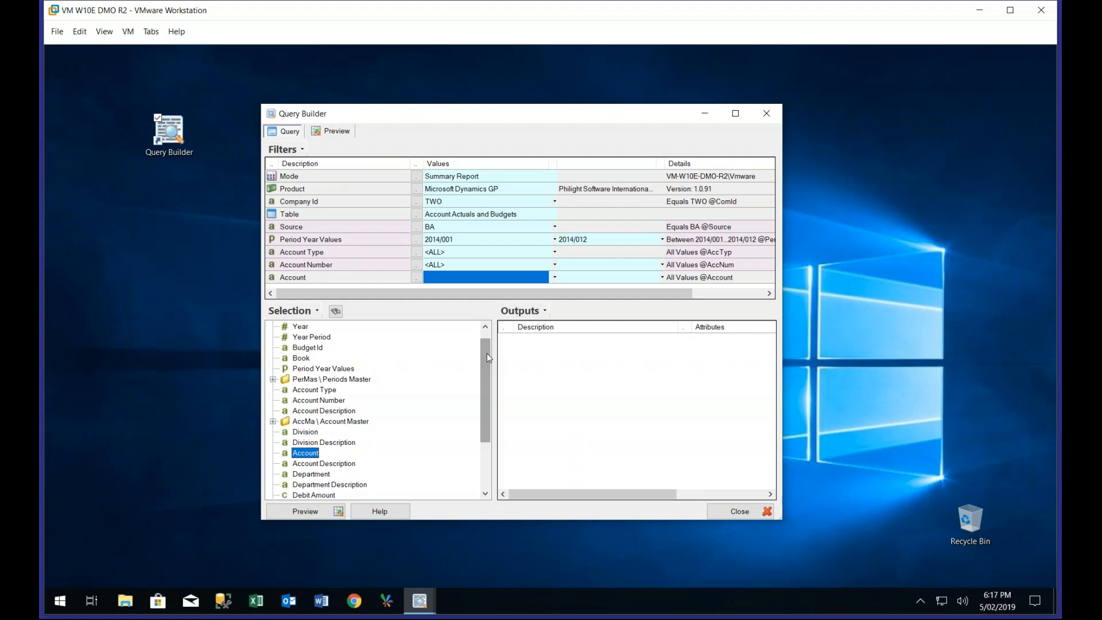
click(442, 278)
text(4000)
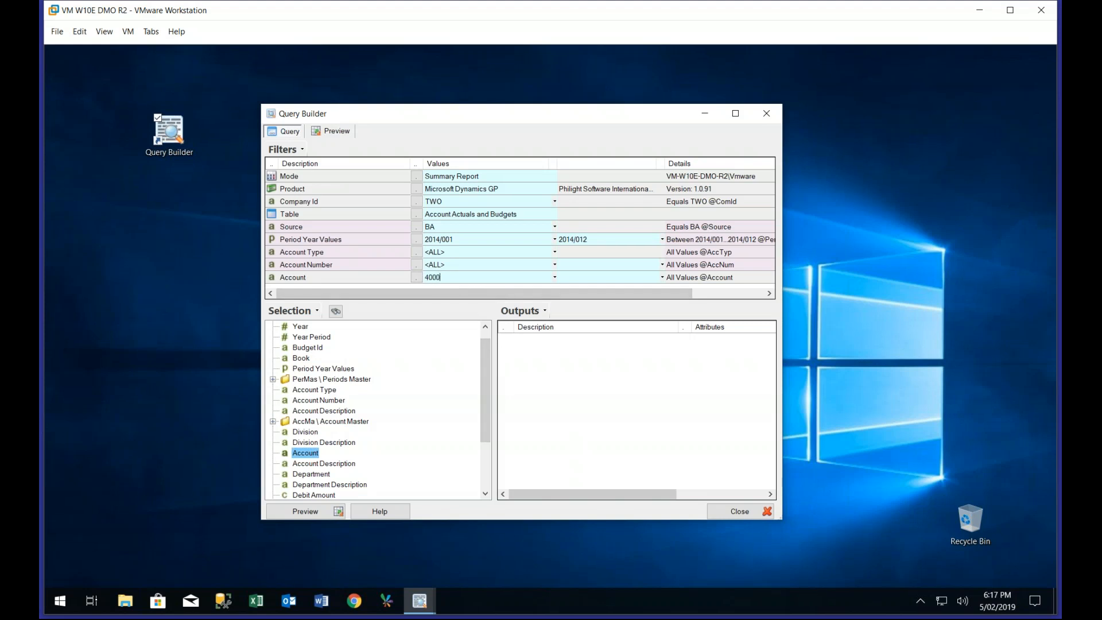
key(Tab)
text(4200)
scroll(487, 366, up, 1)
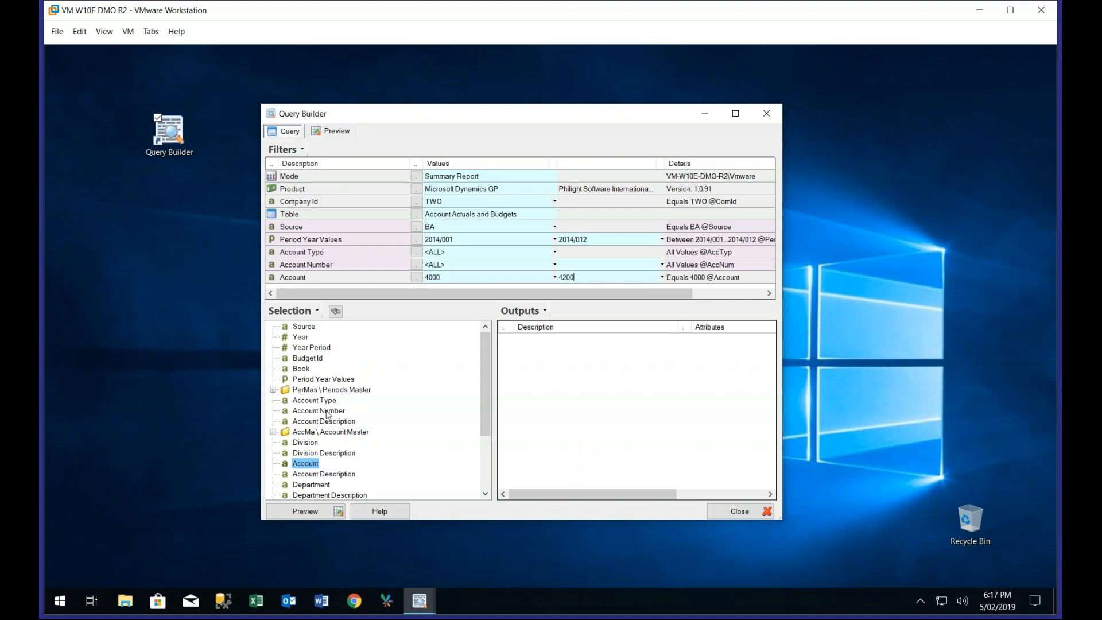
double_click(307, 467)
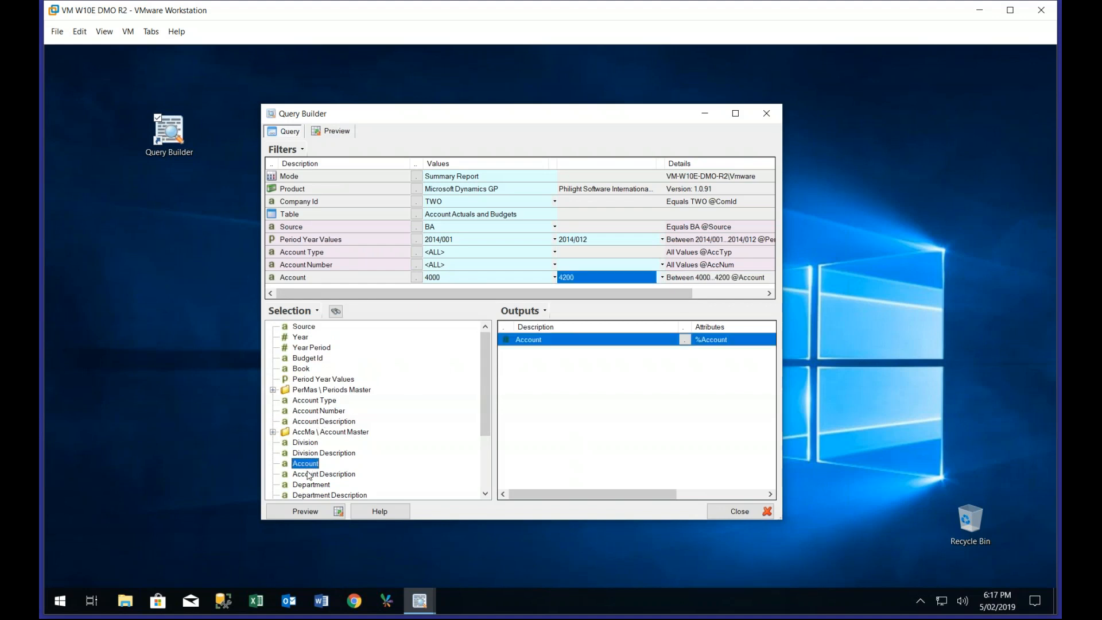
click(541, 344)
drag(540, 343, 351, 398)
Add Account Number, Account Description and Period Balance as the query outputs, and preview the results
double_click(319, 411)
double_click(321, 421)
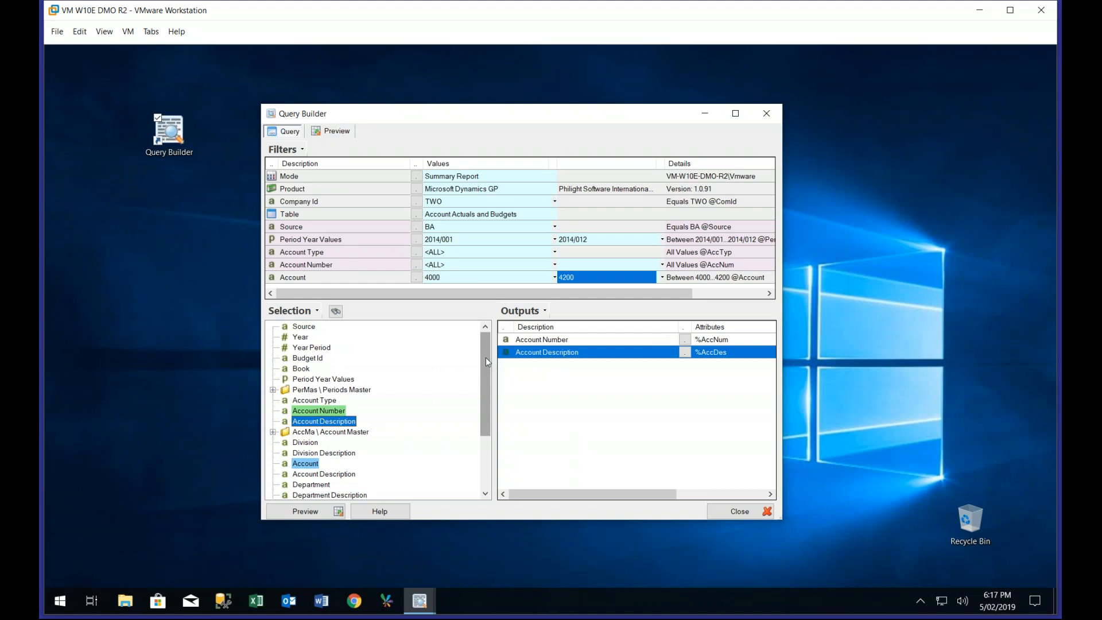
scroll(486, 357, down, 3)
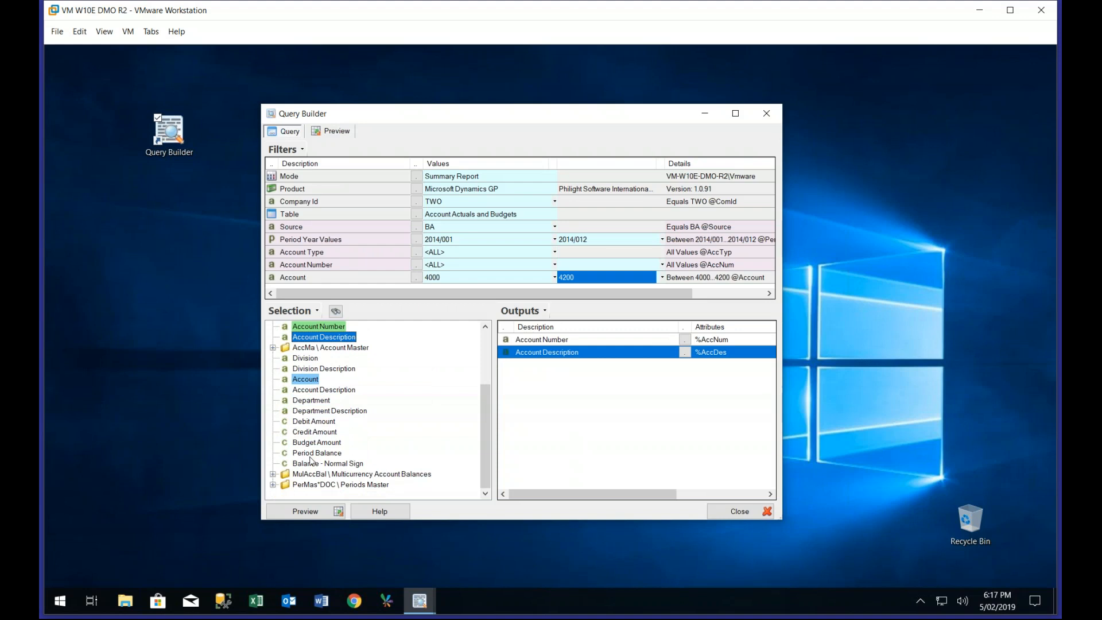
drag(313, 453, 382, 446)
drag(519, 410, 519, 410)
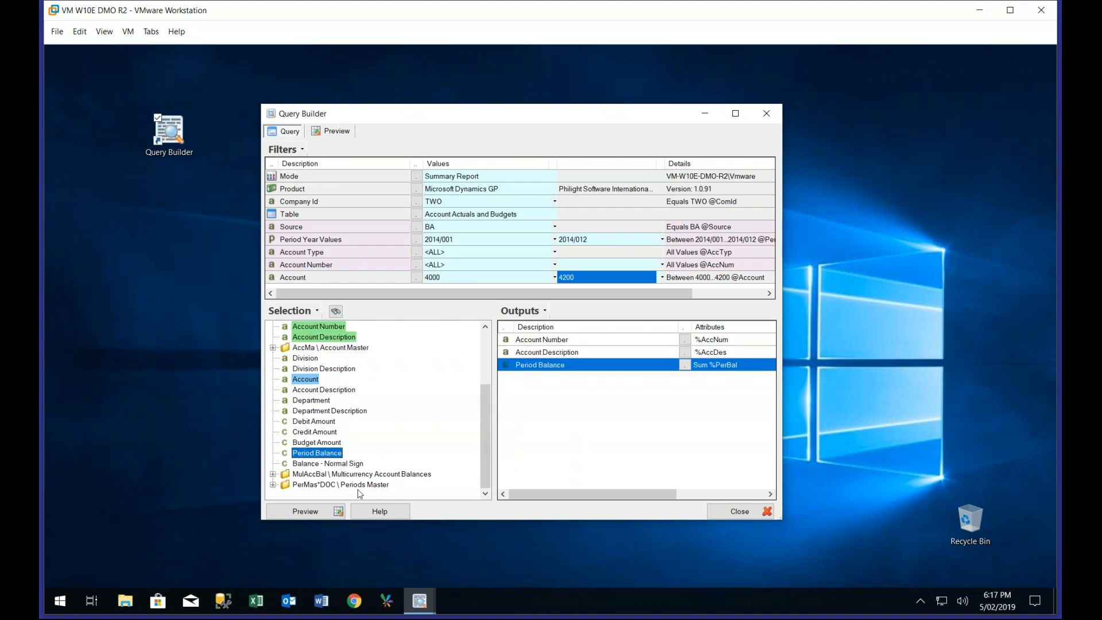
click(317, 512)
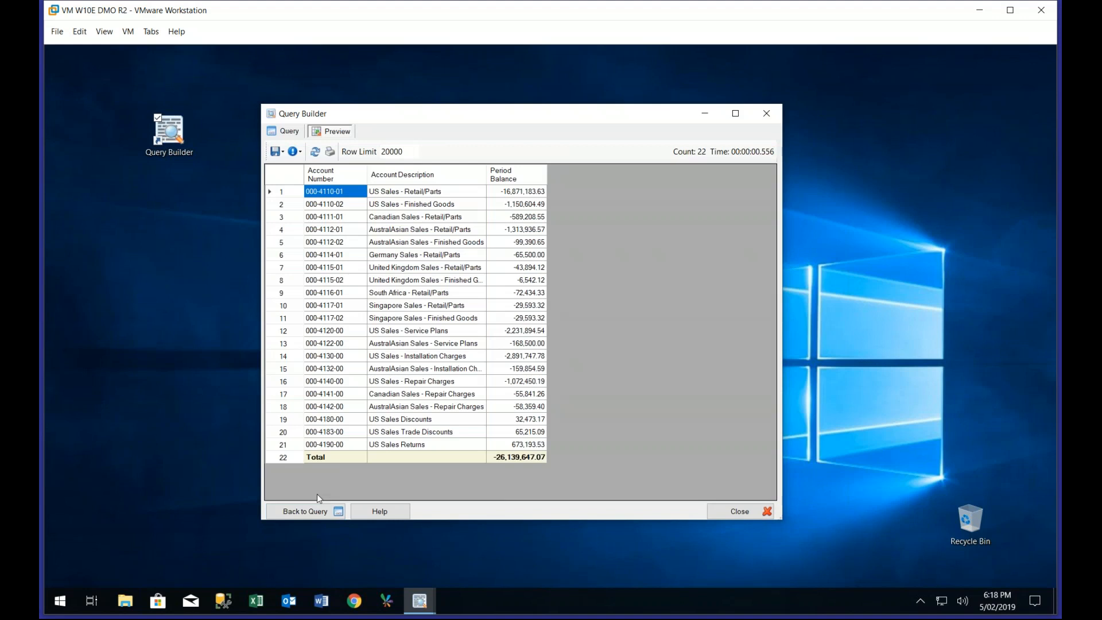
Restore the purchase orders and account transactions query windows, and spread the windows apart on the desktop
drag(395, 121, 205, 86)
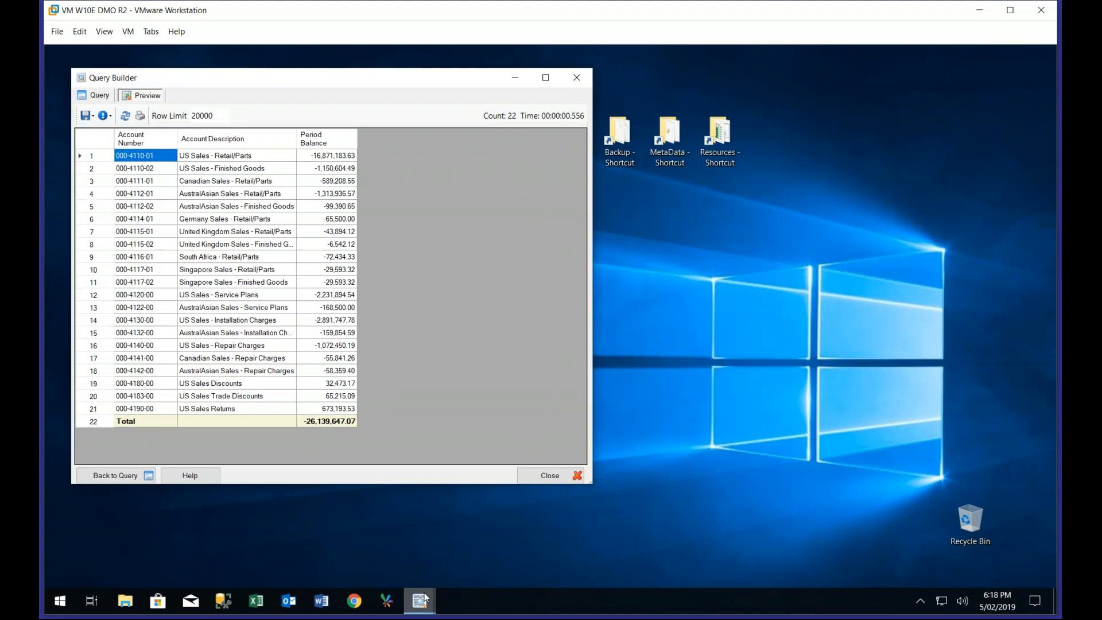
mouse_move(419, 600)
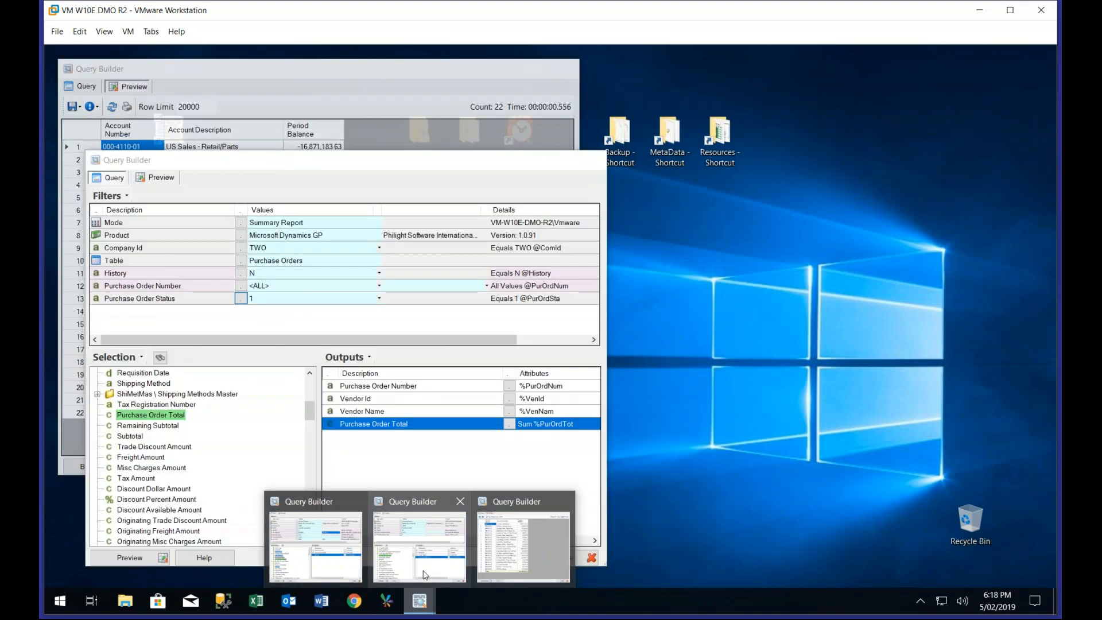
click(425, 574)
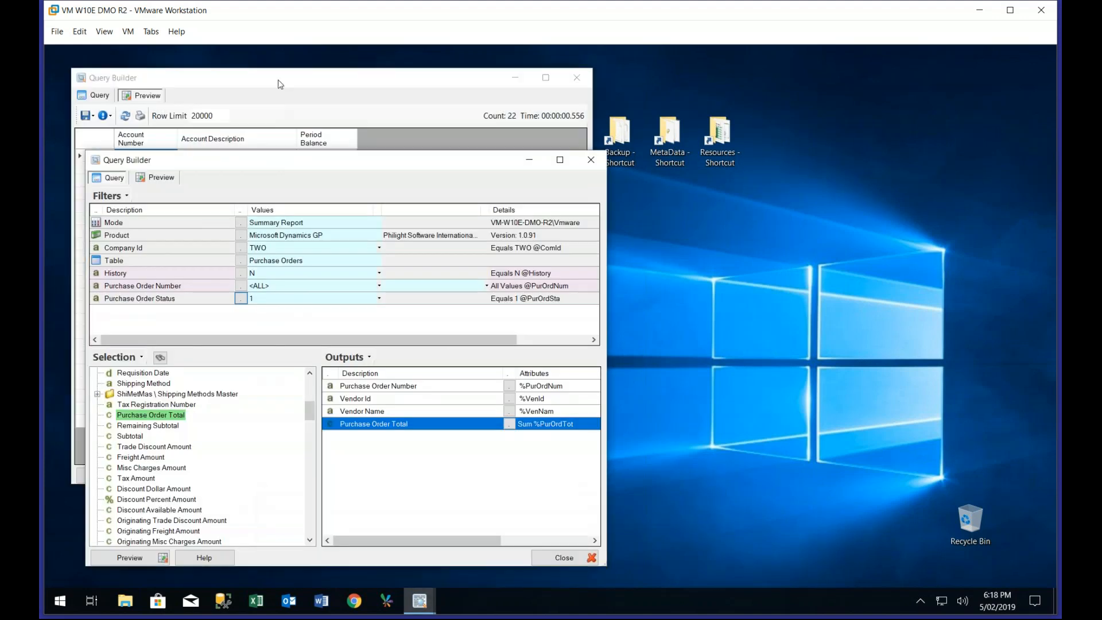
drag(279, 84, 529, 94)
mouse_move(420, 601)
click(343, 570)
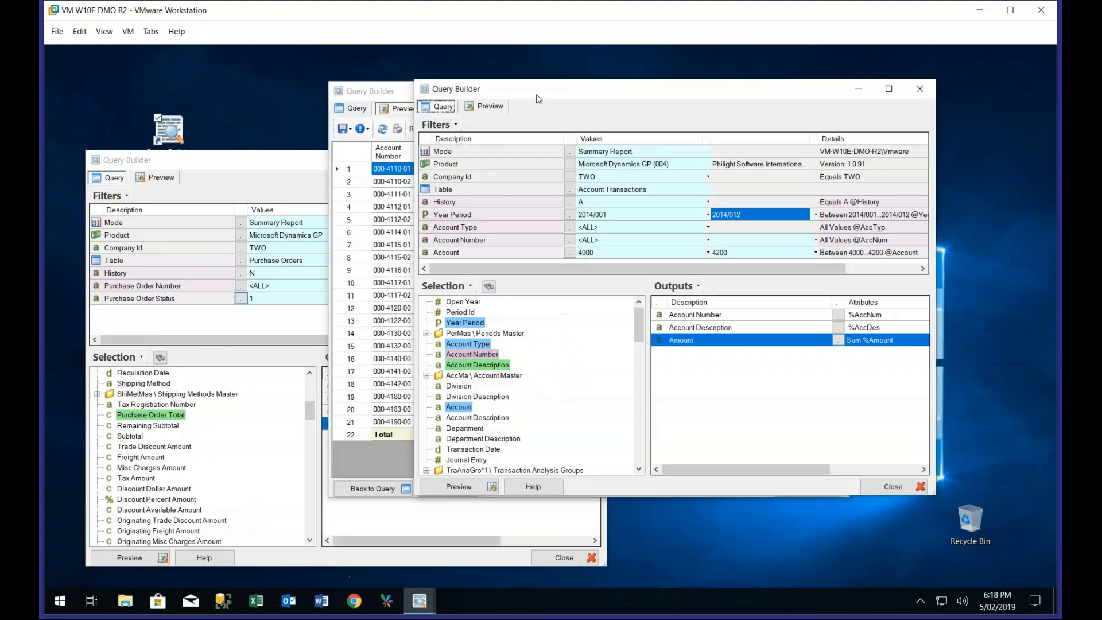
drag(546, 93, 675, 114)
Minimize the purchase orders query, and preview the account transactions query beside the actuals and budgets preview
click(280, 160)
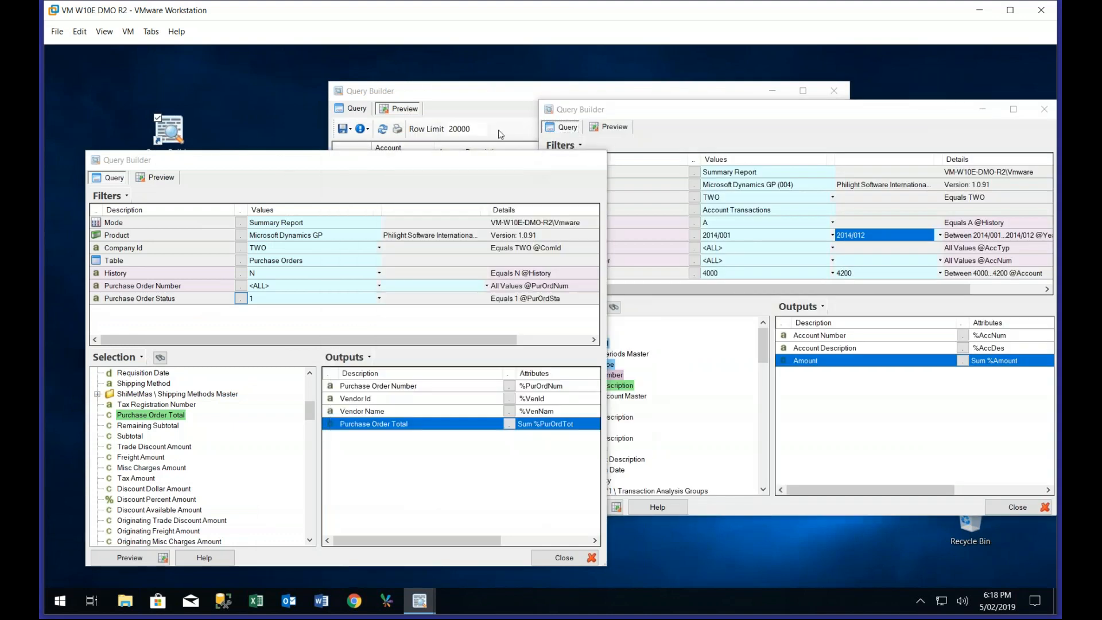
drag(499, 99, 314, 86)
click(697, 110)
click(613, 127)
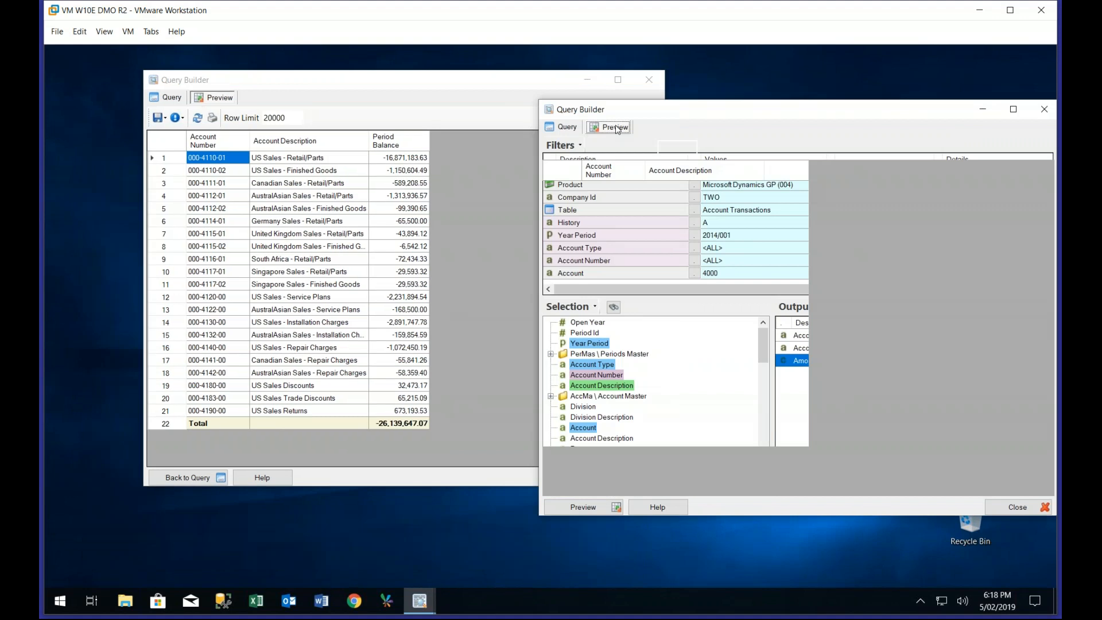
Add Source as the first output of the actuals and budgets query, and preview it again
click(490, 87)
click(167, 97)
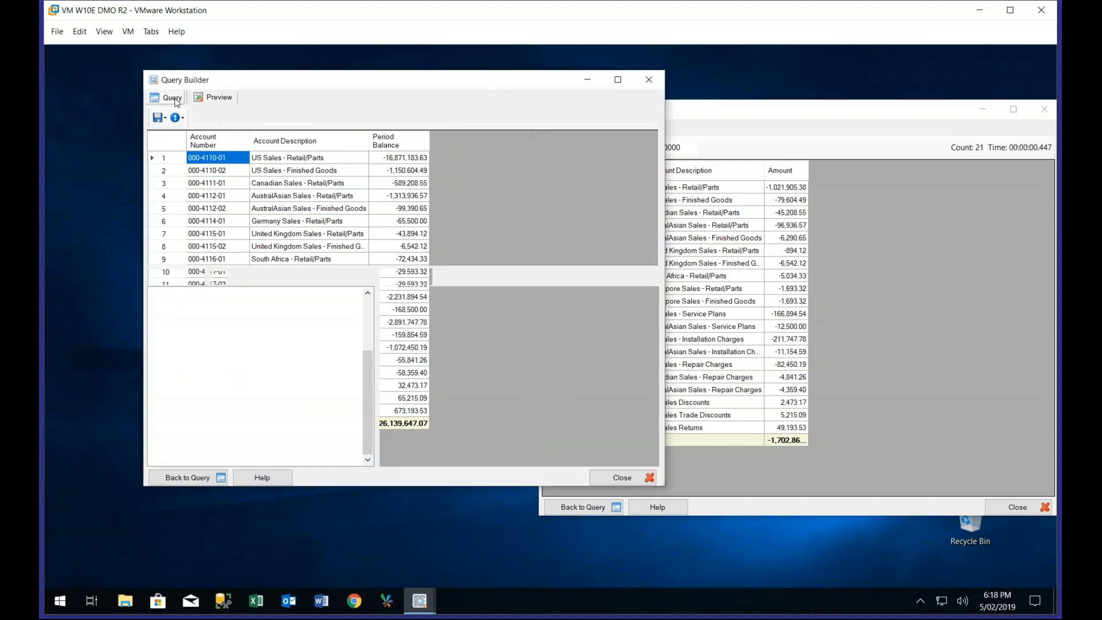
drag(222, 197, 469, 268)
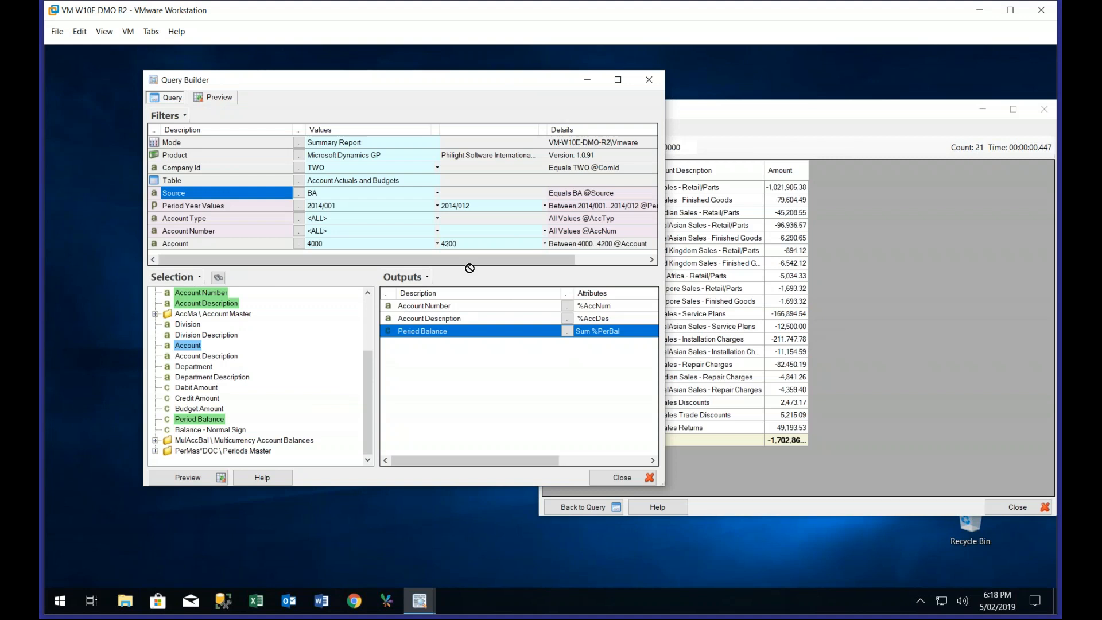
drag(440, 308, 440, 308)
click(217, 478)
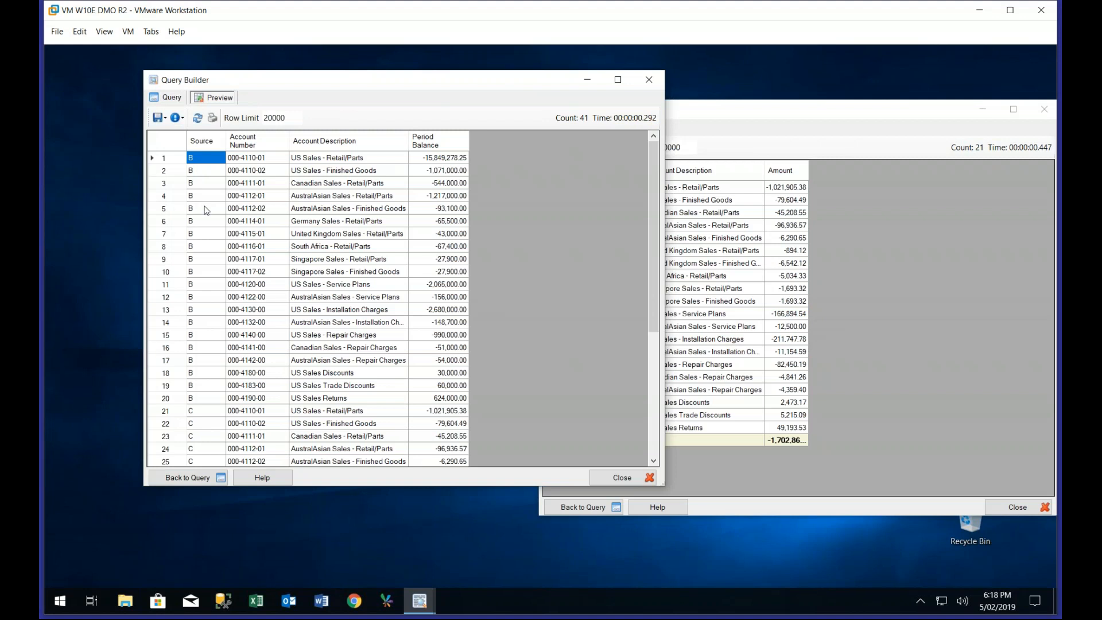
Look through the remaining rows of the actuals and budgets preview, and return to the query design
scroll(206, 210, down, 4)
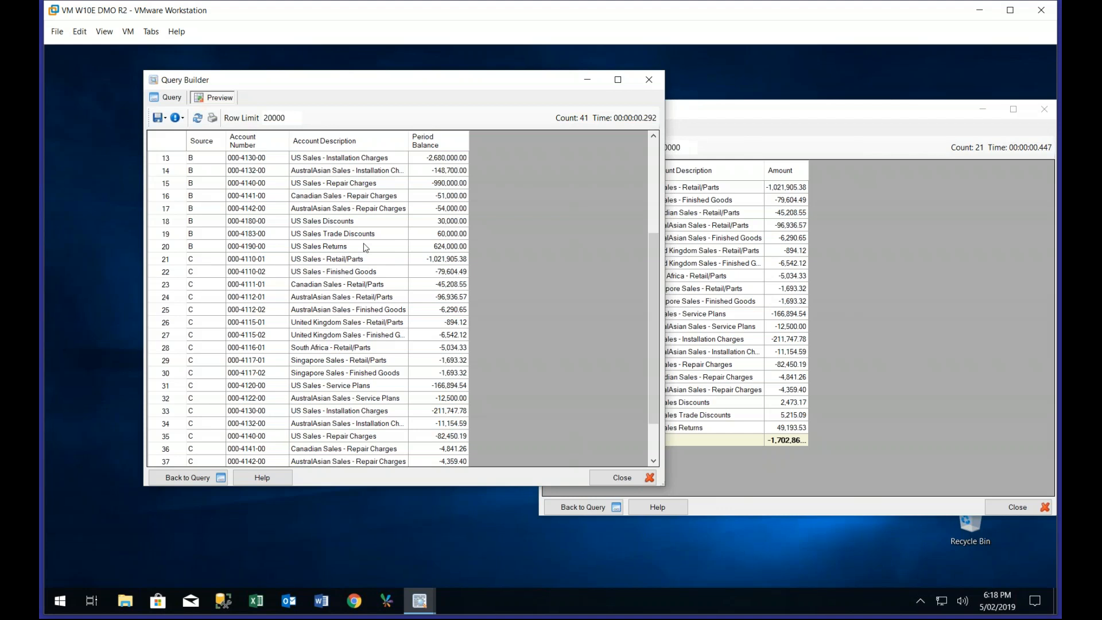
click(172, 98)
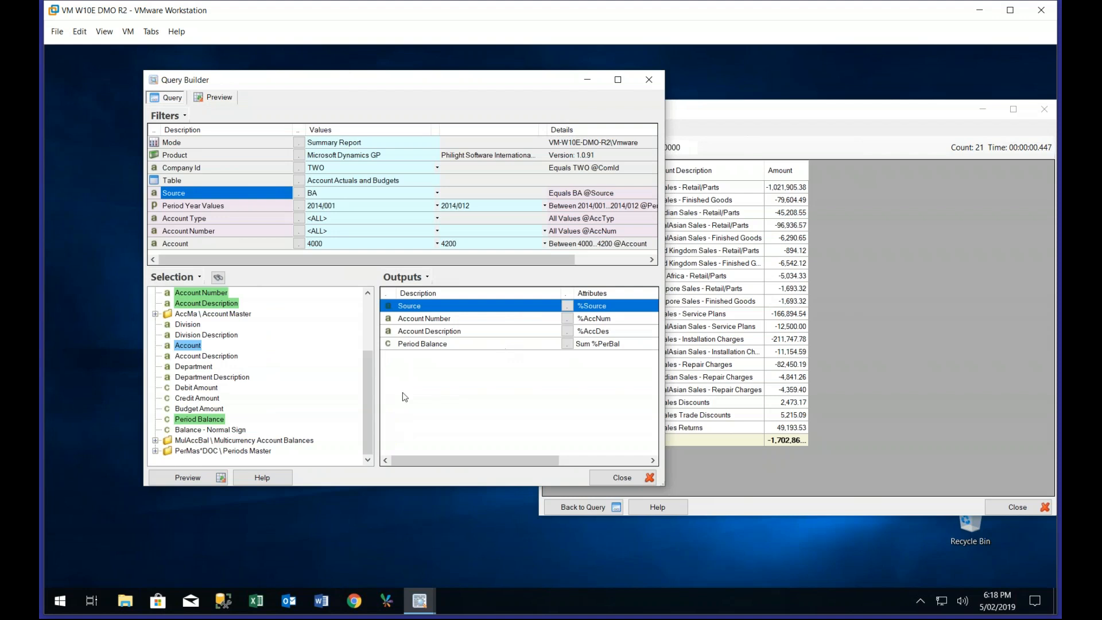
Try to add Source as a second filter of the actuals and budgets query
scroll(317, 317, up, 3)
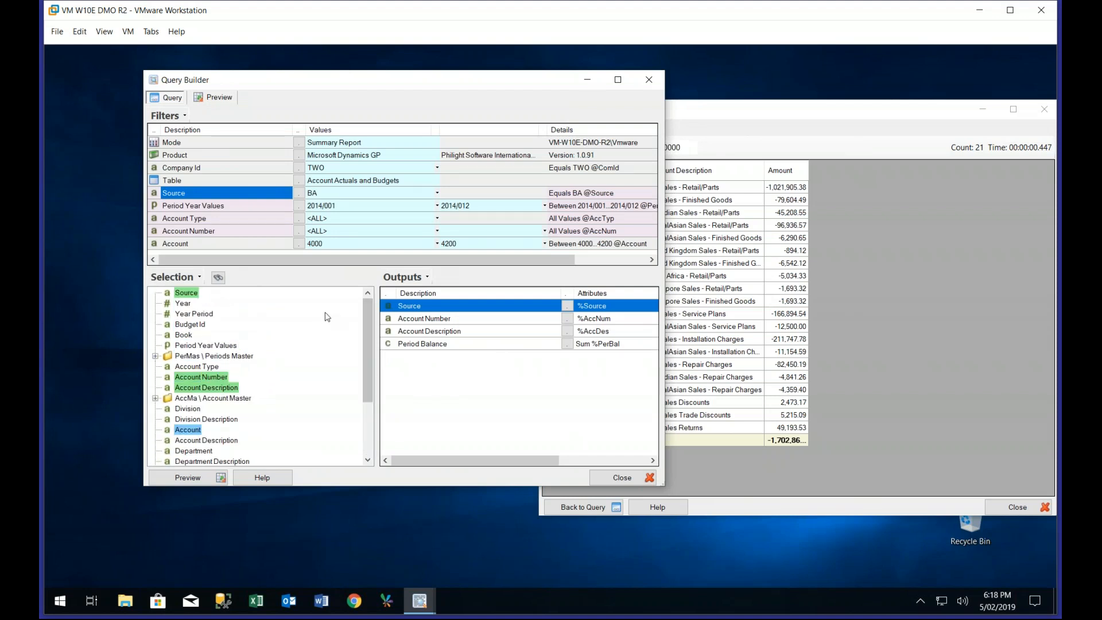
click(188, 294)
drag(216, 259, 217, 259)
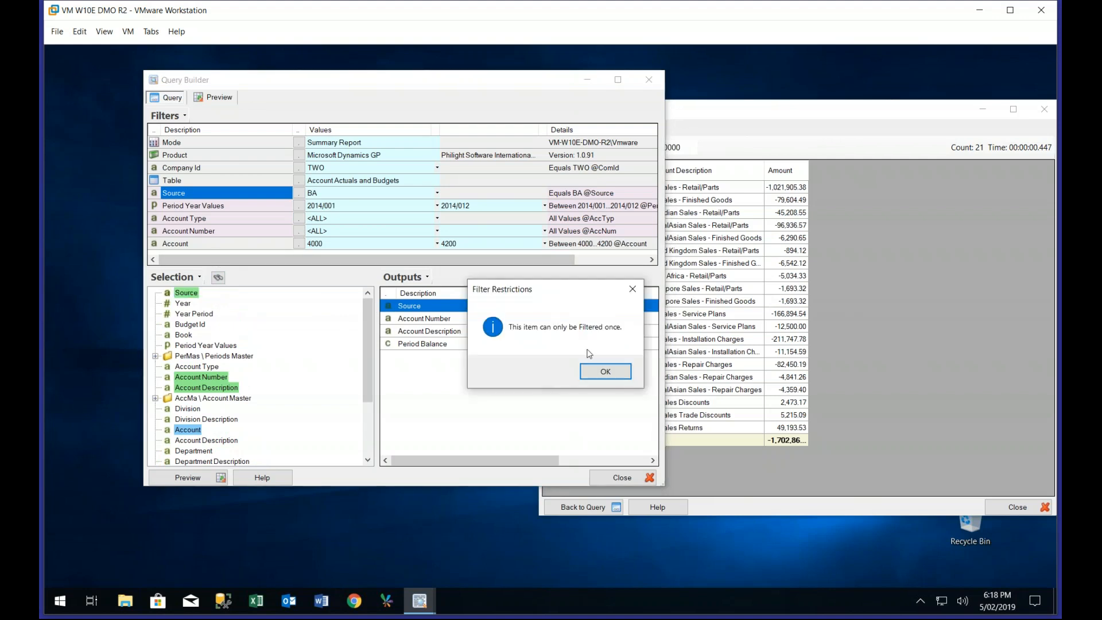
key(Return)
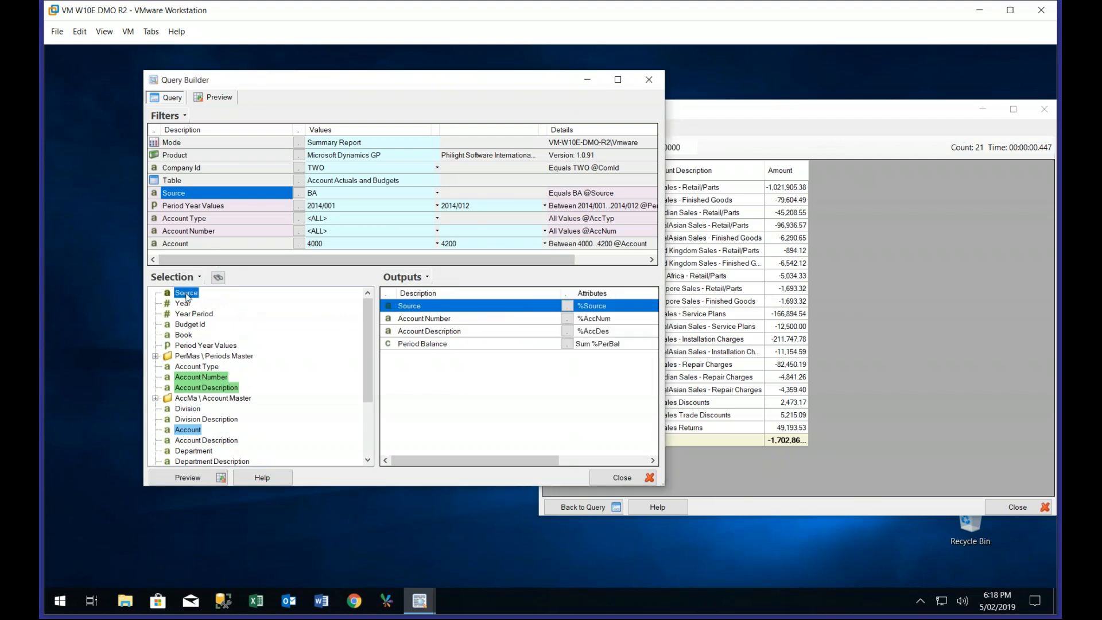
Add Book as a filter of the actuals and budgets query, and change its filter name to Actual
double_click(183, 336)
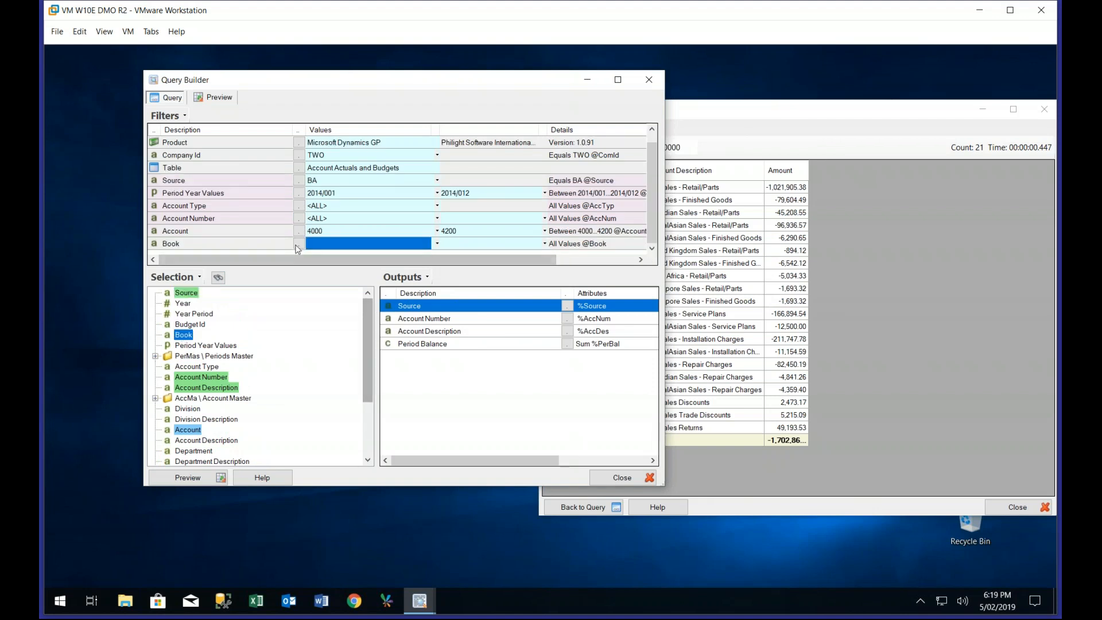
right_click(245, 246)
click(286, 296)
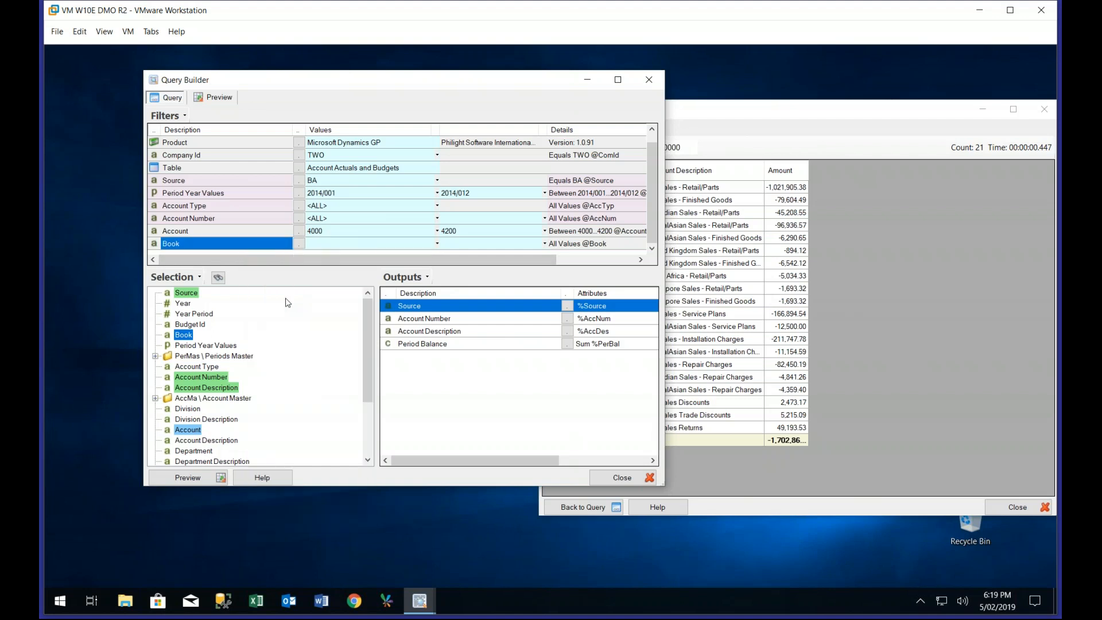
text(Actual)
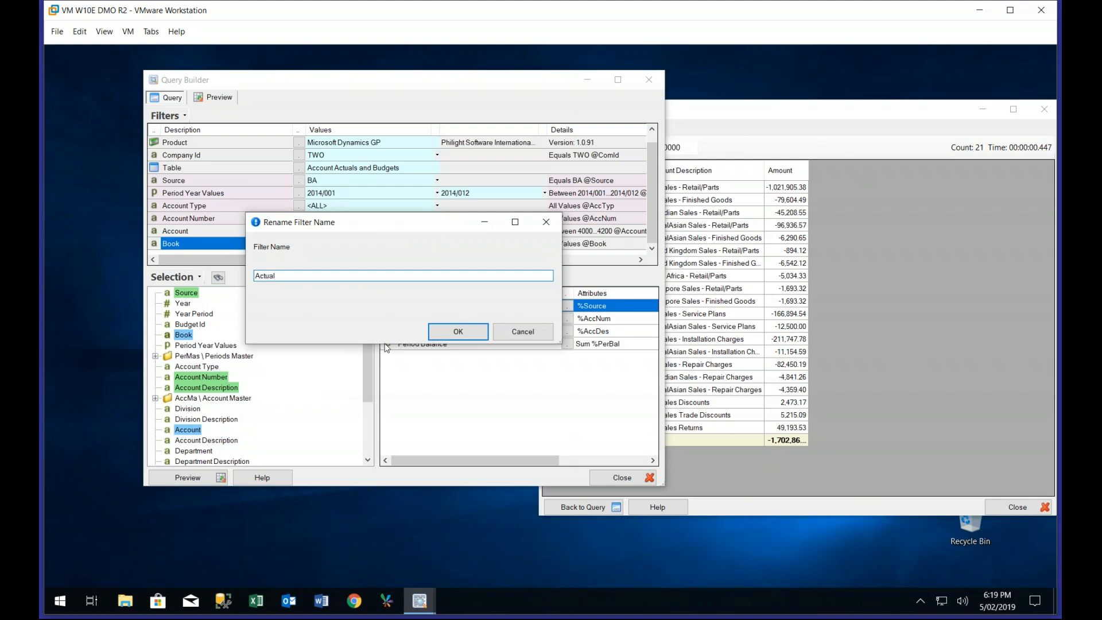
click(457, 332)
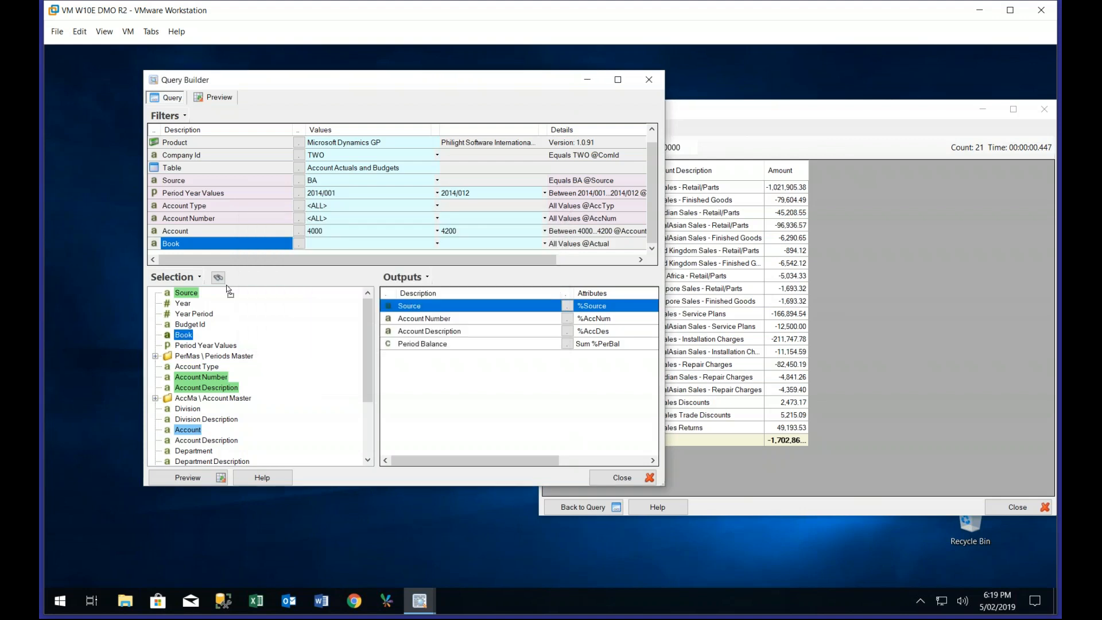
Add a second Book filter below the first, and change its filter name to Budget
drag(184, 335, 225, 248)
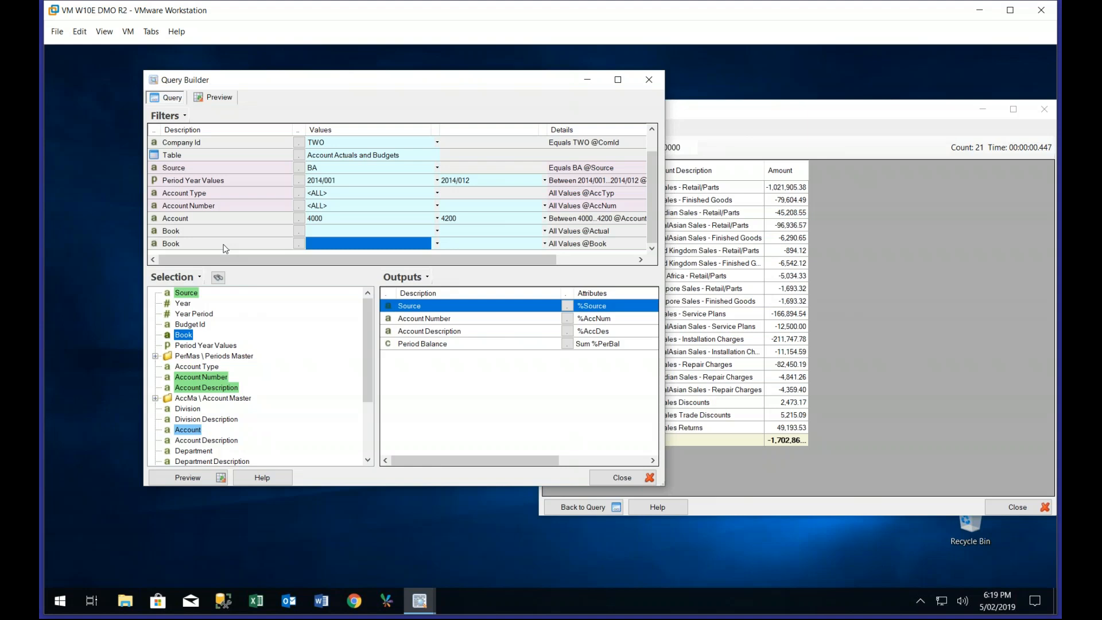
right_click(223, 244)
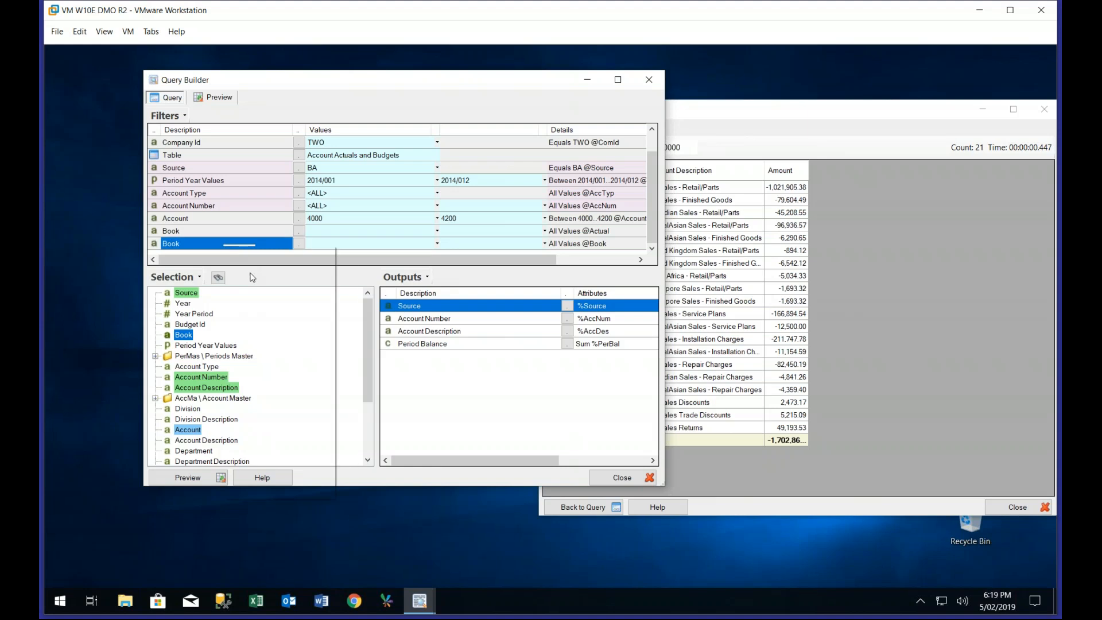
click(257, 294)
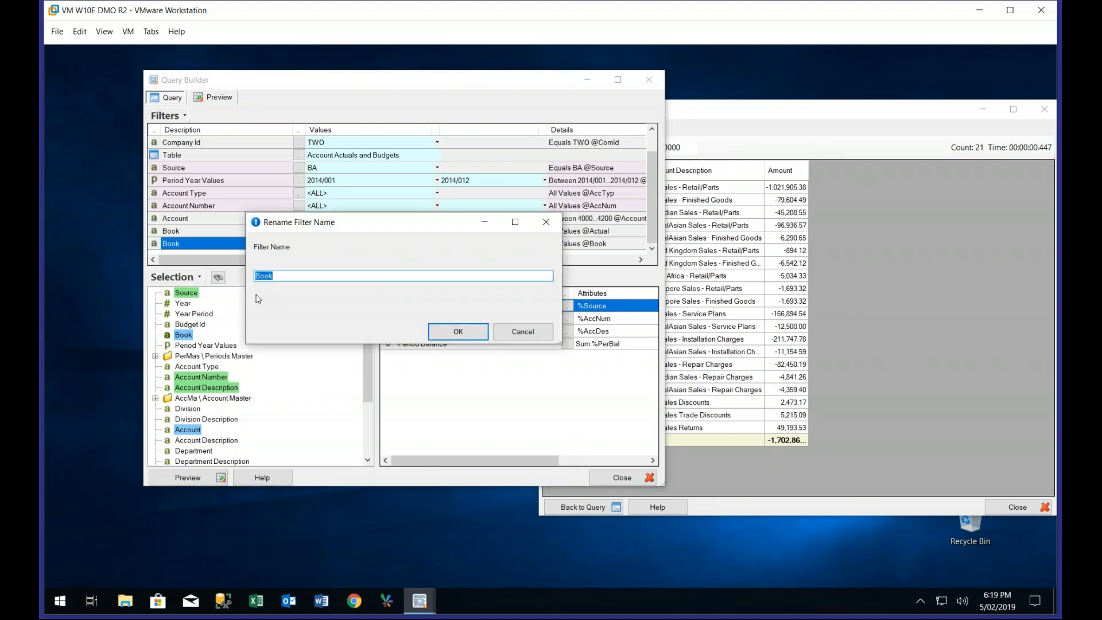
text(Budget)
click(438, 332)
Change the description of the first Book filter to Actual
right_click(188, 234)
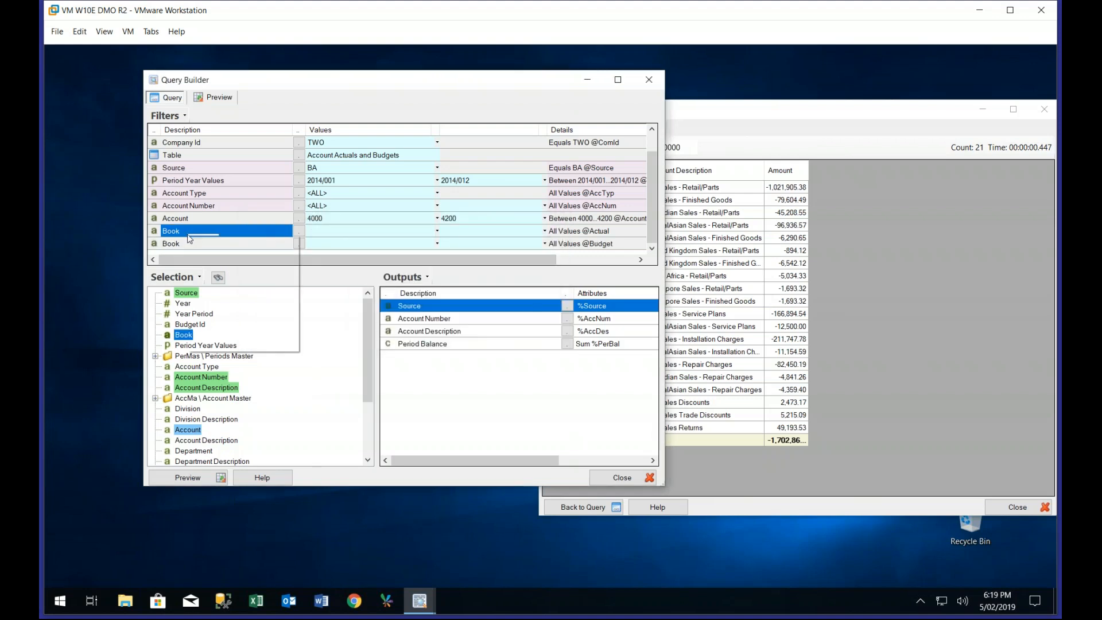
click(224, 269)
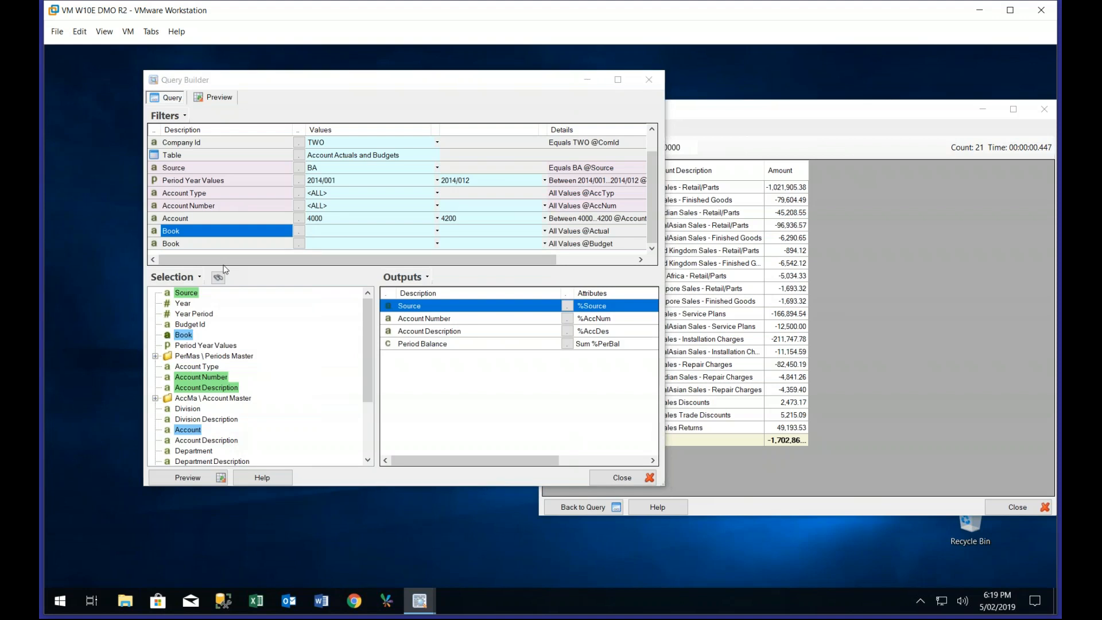
text(Acc)
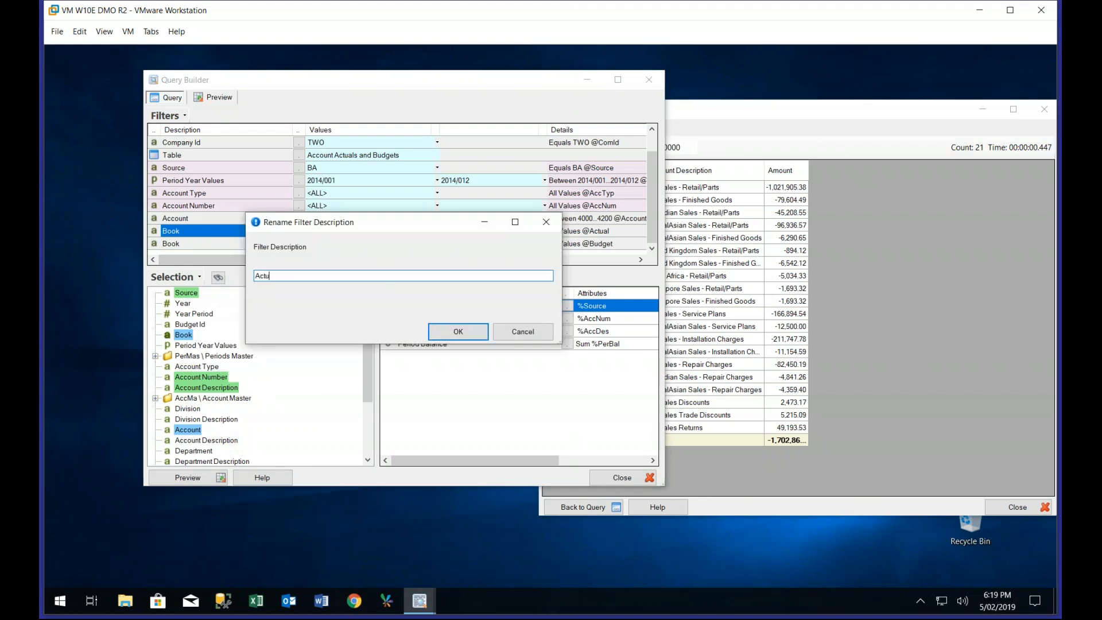
click(458, 332)
Change the description of the remaining Book filter to Budget
right_click(196, 248)
click(194, 245)
right_click(194, 245)
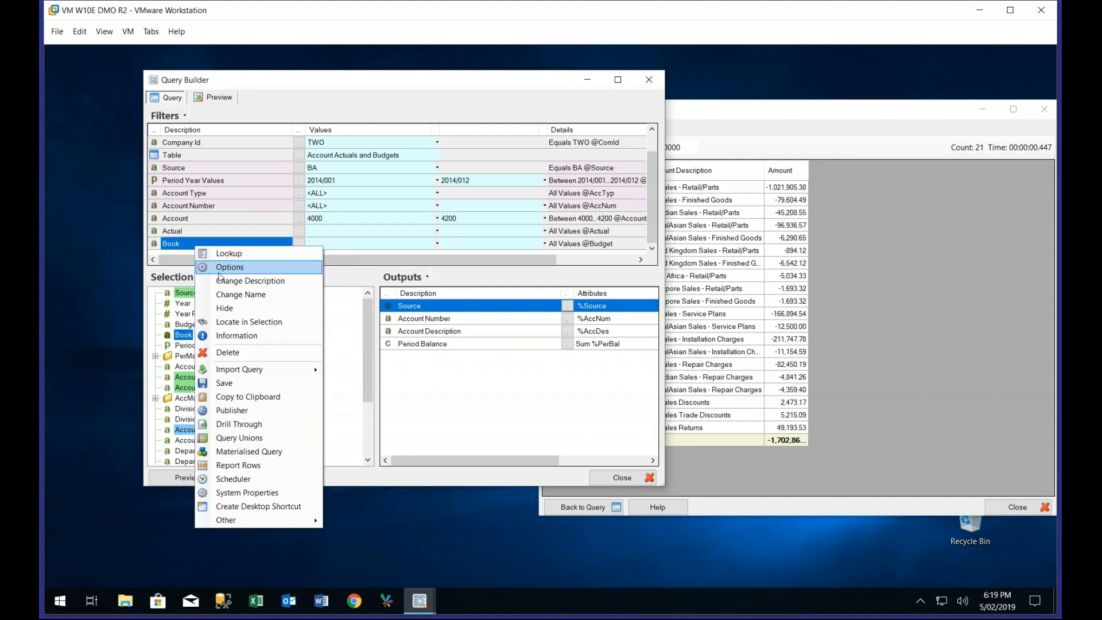
click(221, 281)
text(Budget)
click(459, 331)
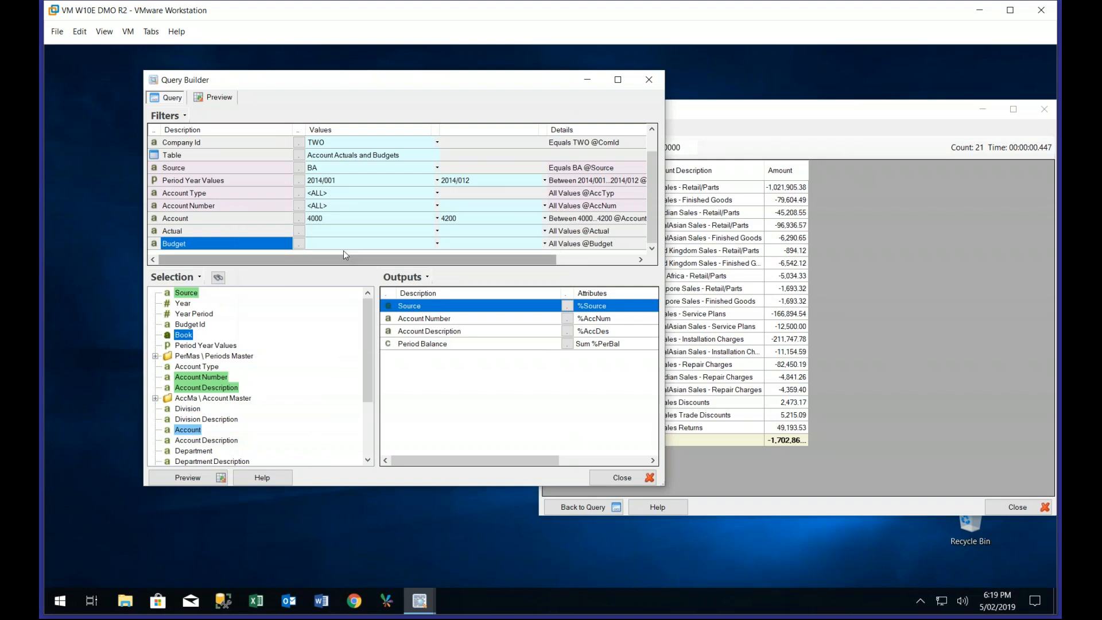
Look up the filter values, setting the Actual filter to ACTUAL and the Budget filter to BUDGET3
click(299, 231)
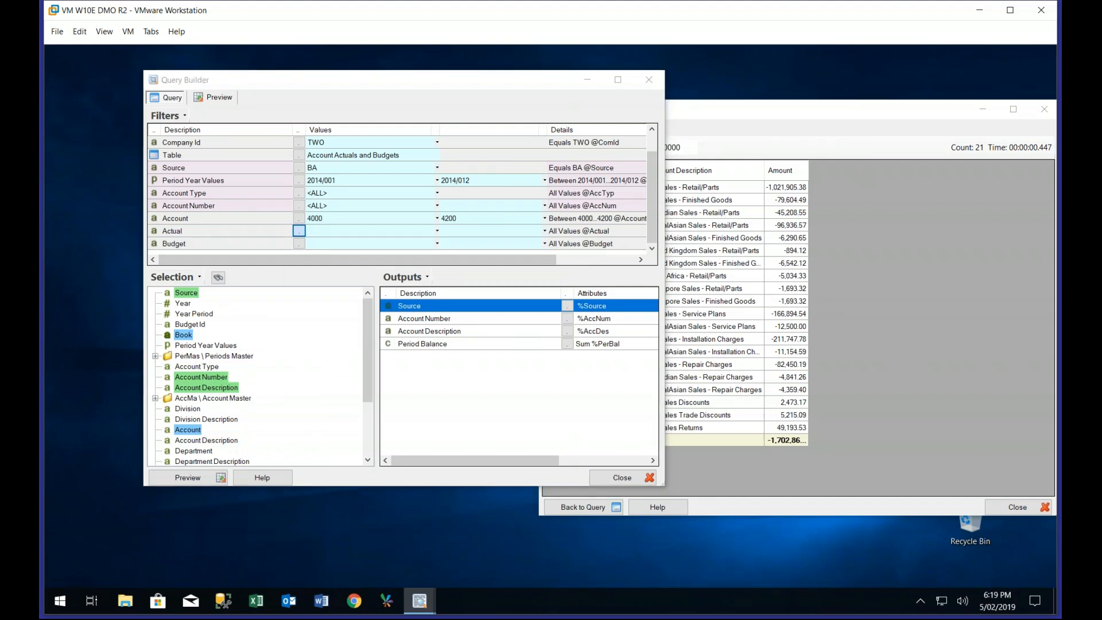
click(222, 201)
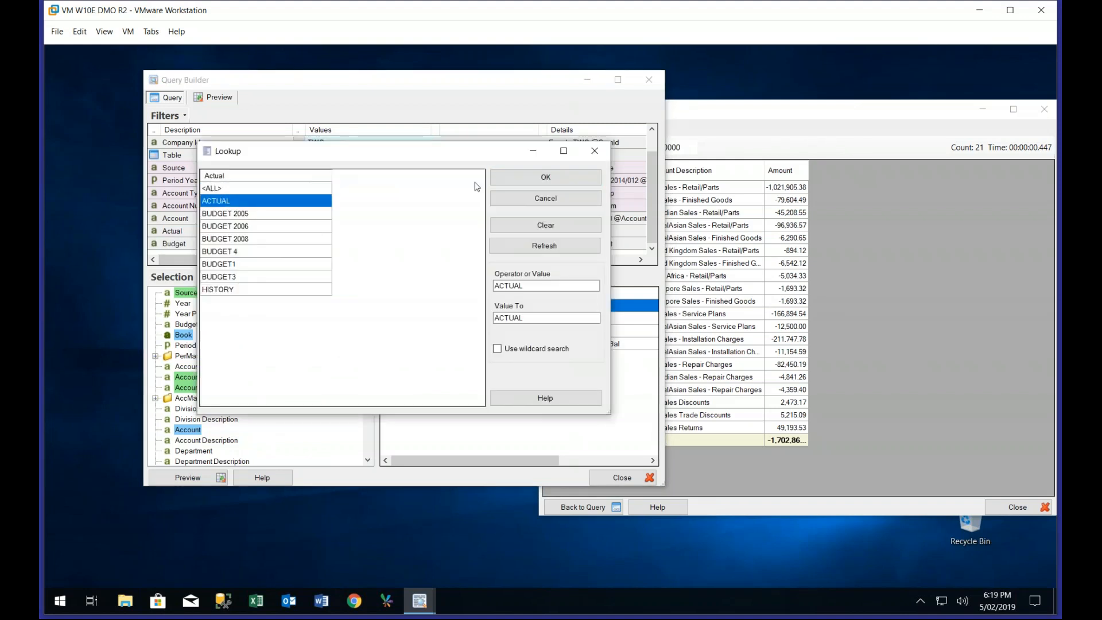
click(545, 176)
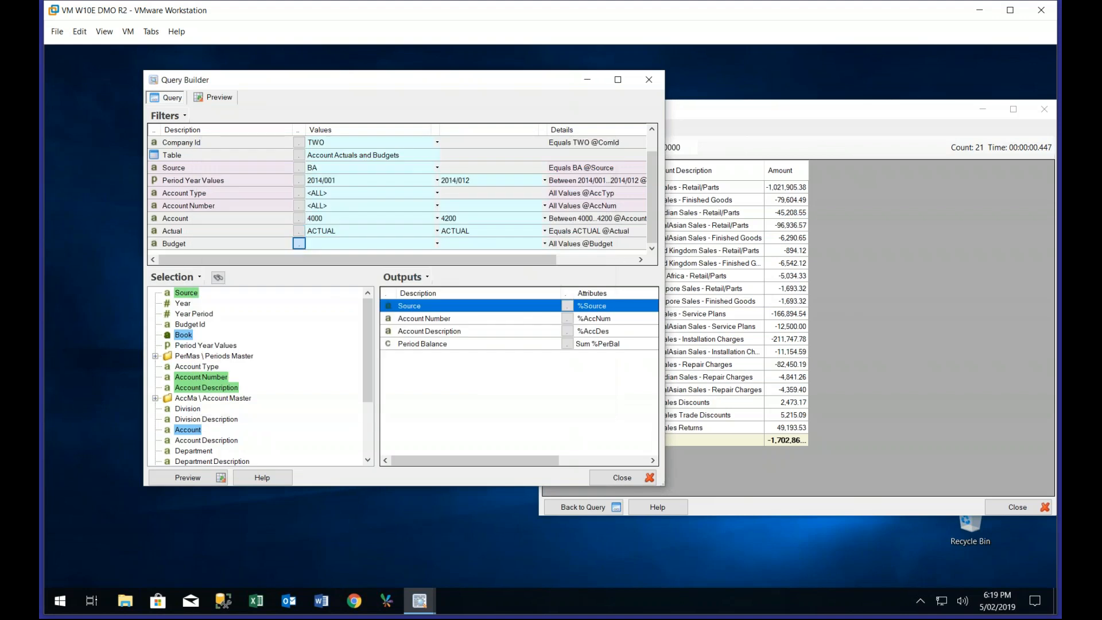
click(299, 244)
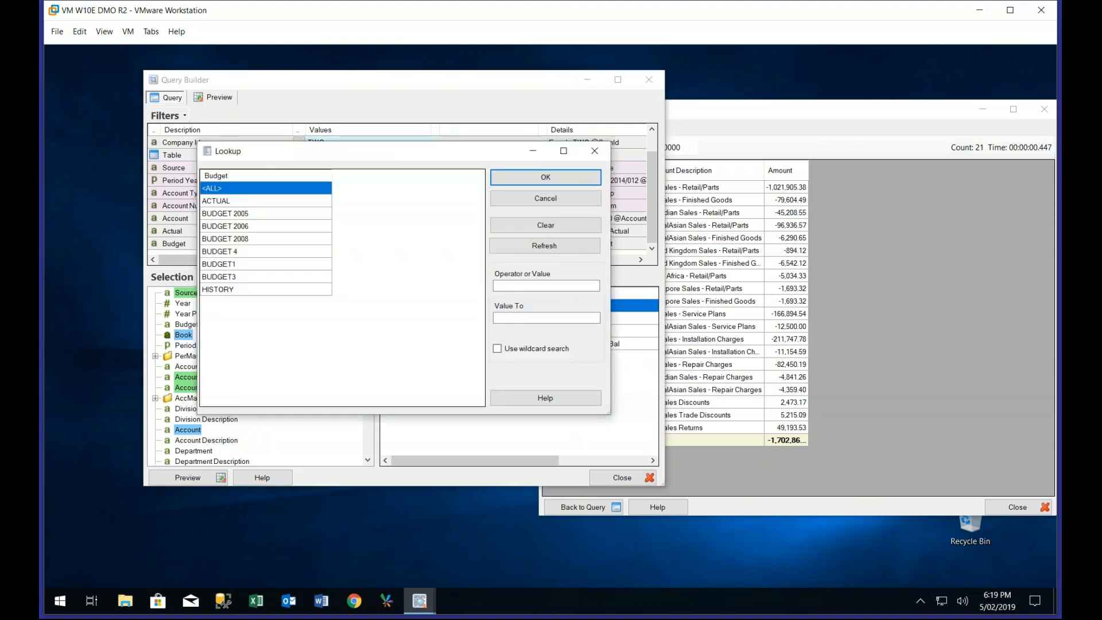
click(228, 281)
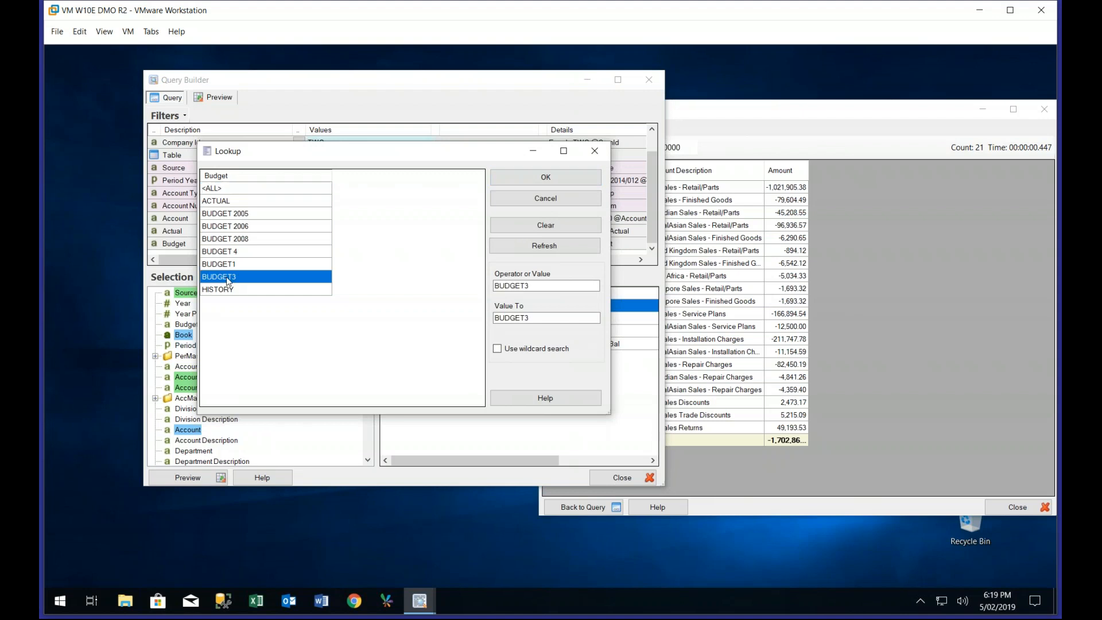
click(545, 178)
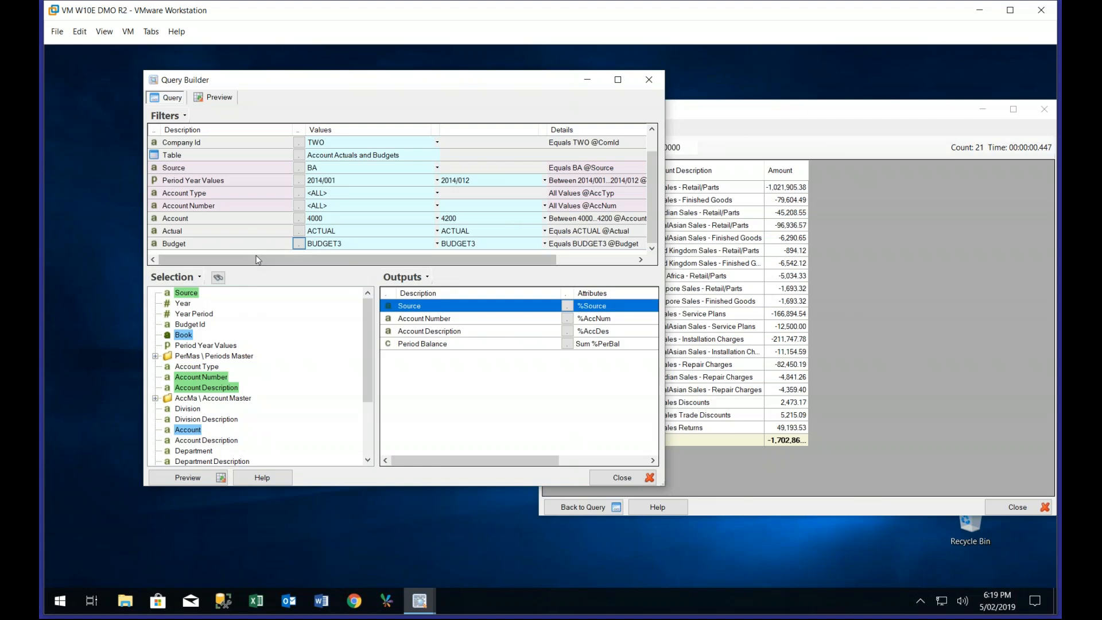
Add Period Balance a second time at the end of the query outputs
click(426, 345)
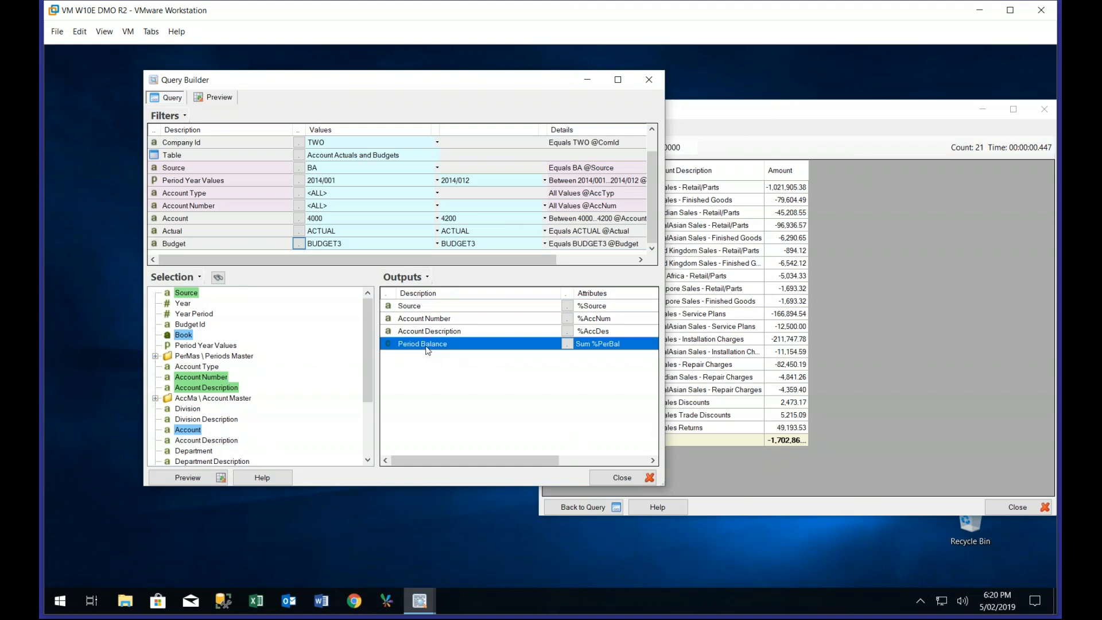
drag(364, 361, 410, 381)
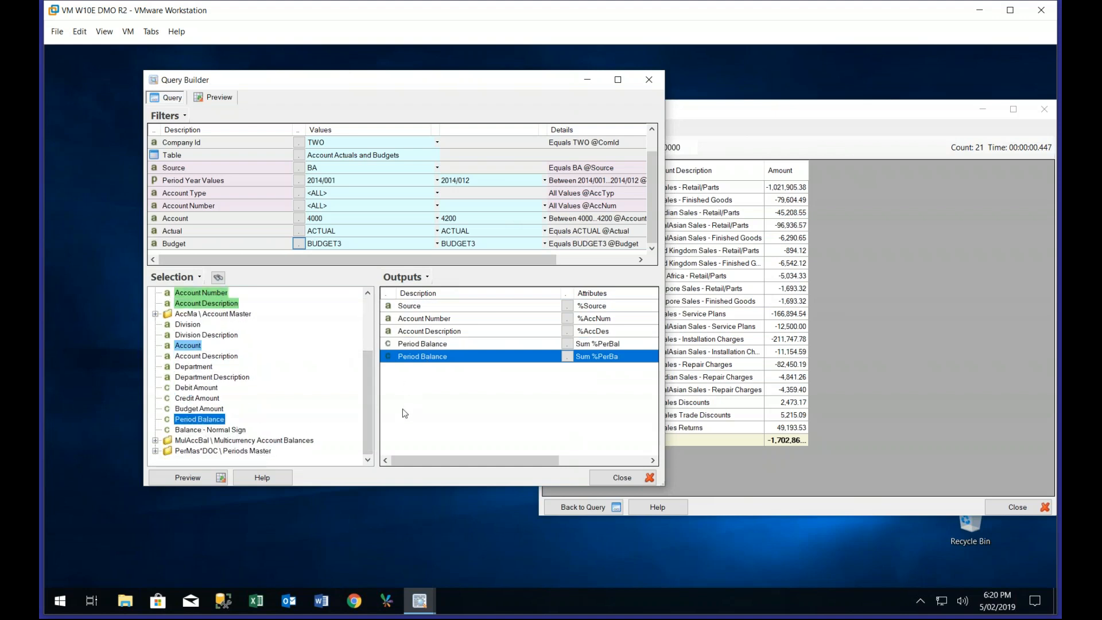
click(425, 346)
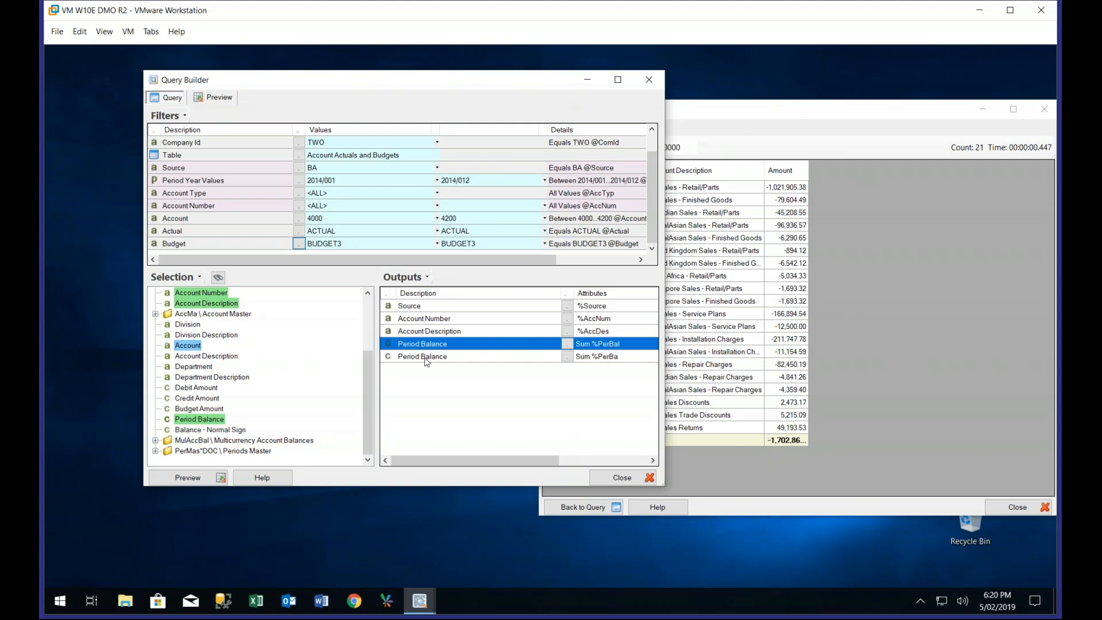
click(425, 357)
click(425, 345)
click(432, 355)
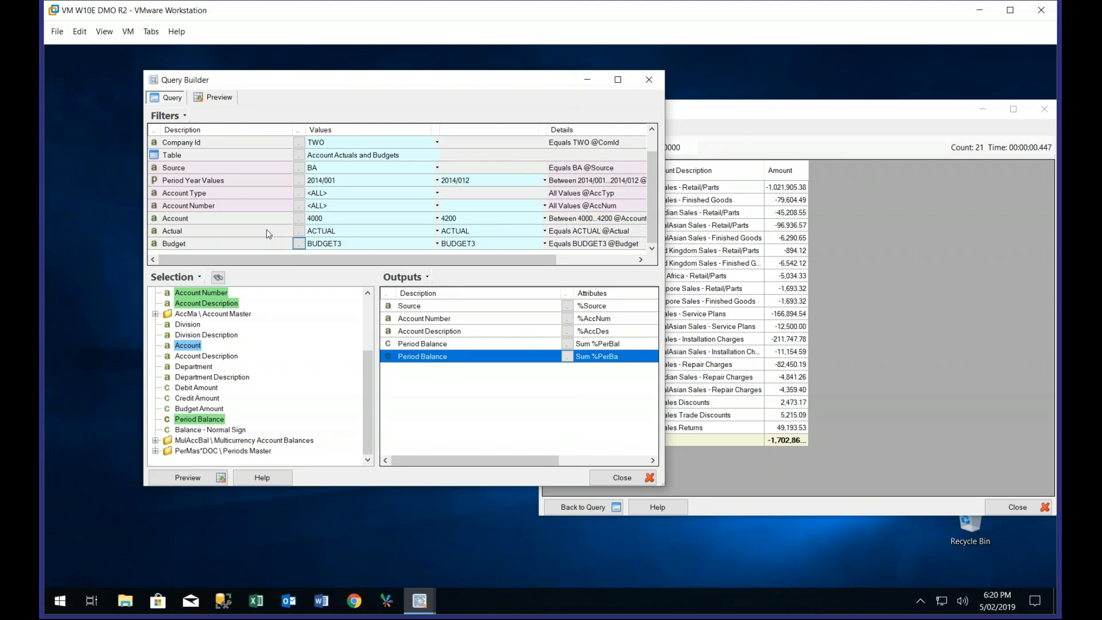
Change the description of the first Period Balance output to Actual Bal
click(410, 346)
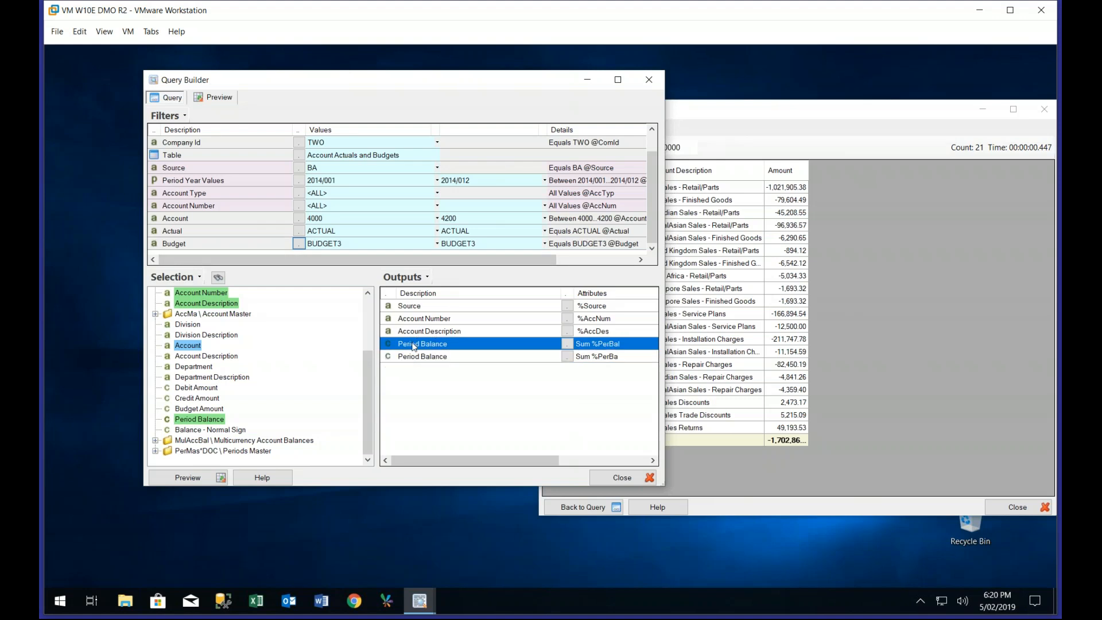
right_click(411, 348)
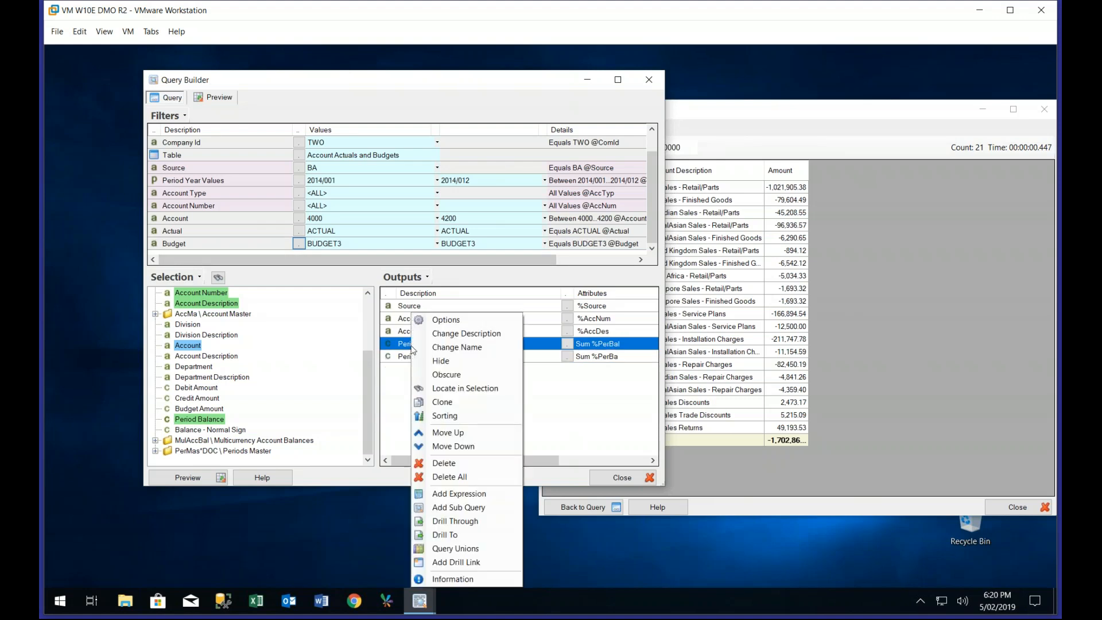
click(451, 335)
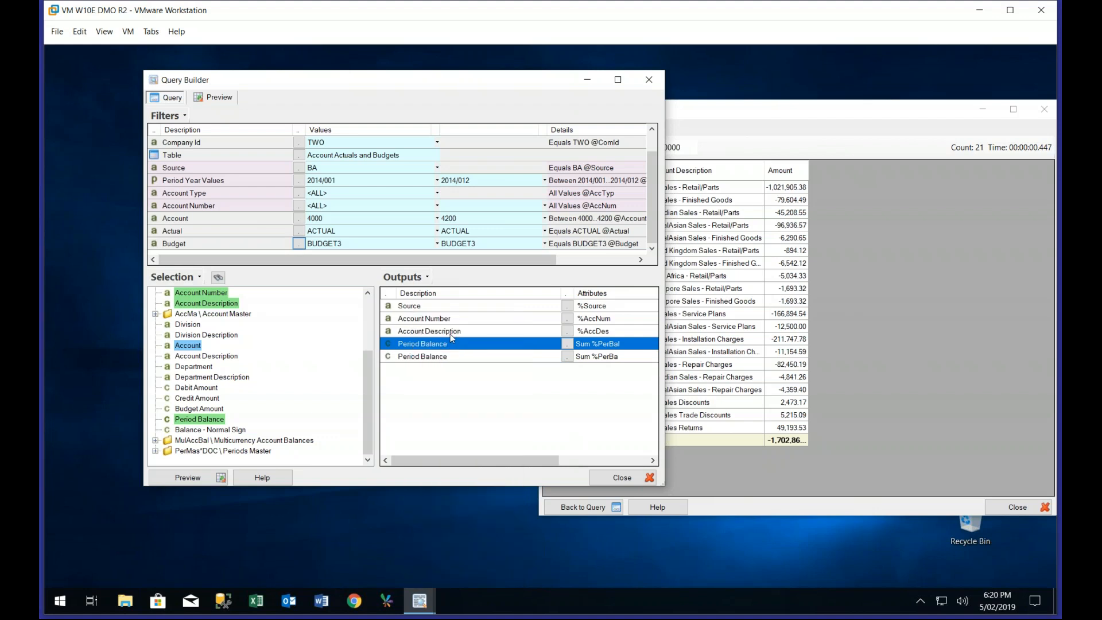
text(Actual Bal)
click(459, 328)
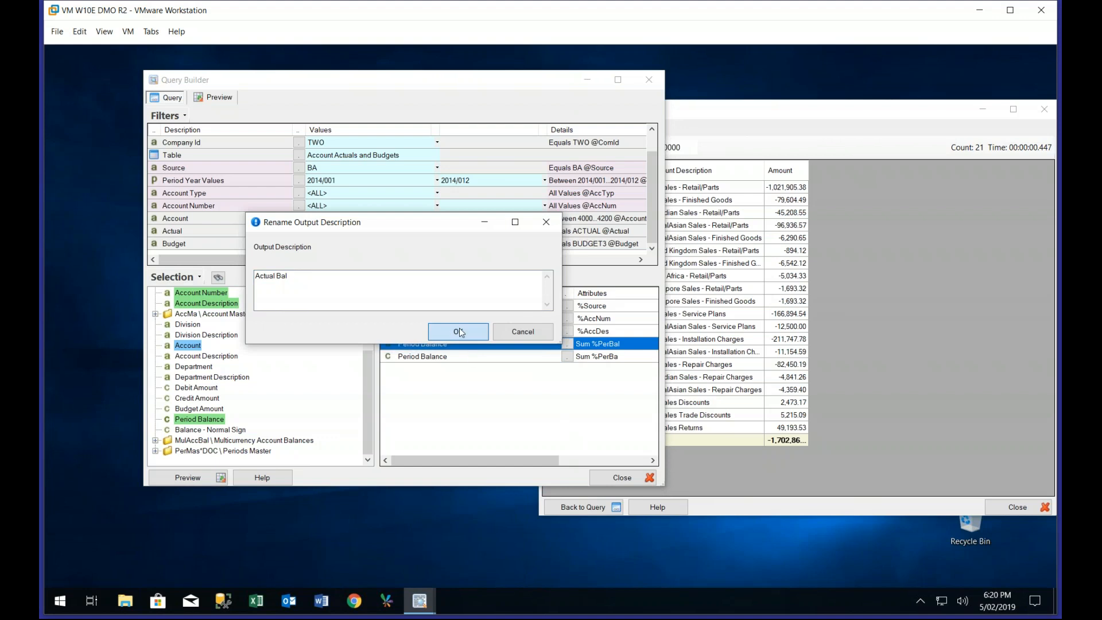
Change the description of the second Period Balance output to Budget Bal
click(421, 356)
right_click(422, 356)
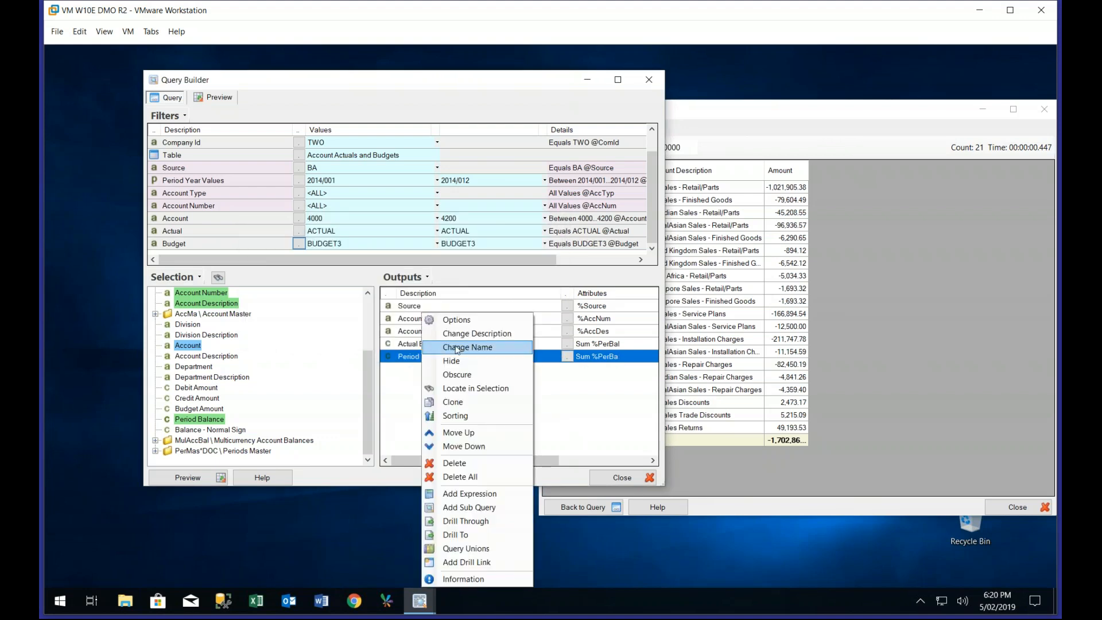
click(476, 332)
text(Budget B)
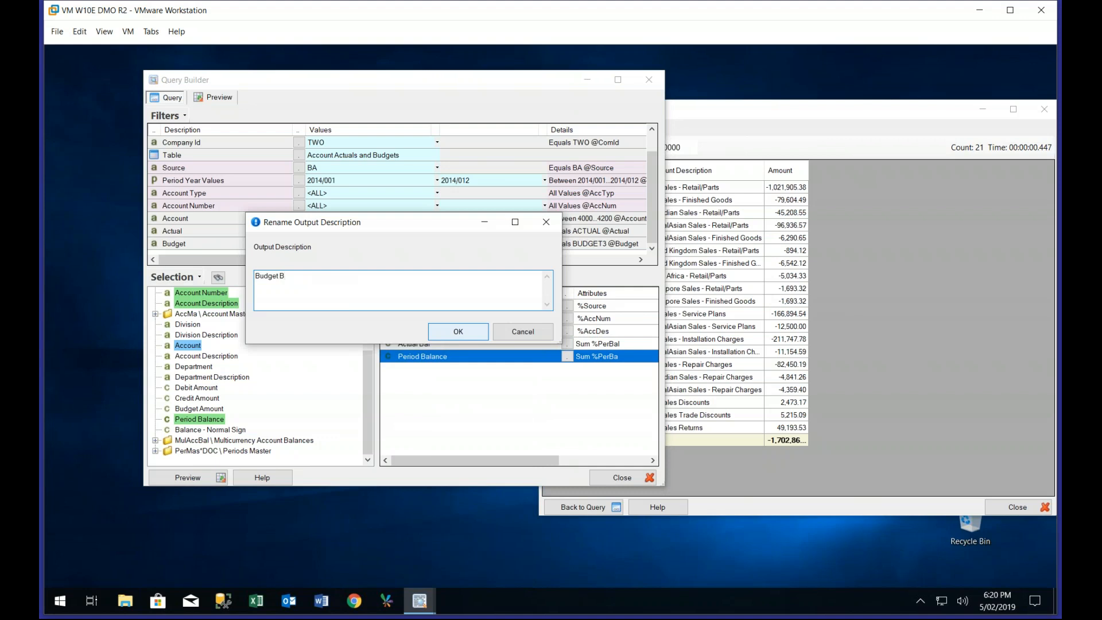
text(ala)
click(468, 333)
Apply the Actual filter to the Actual Bal output
click(452, 344)
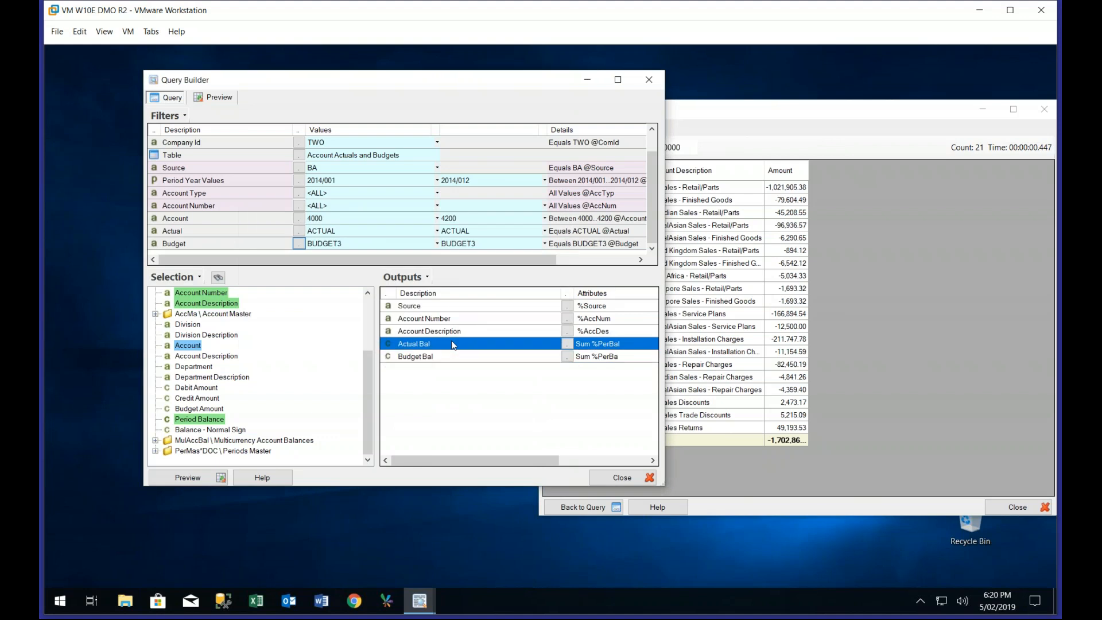
double_click(454, 345)
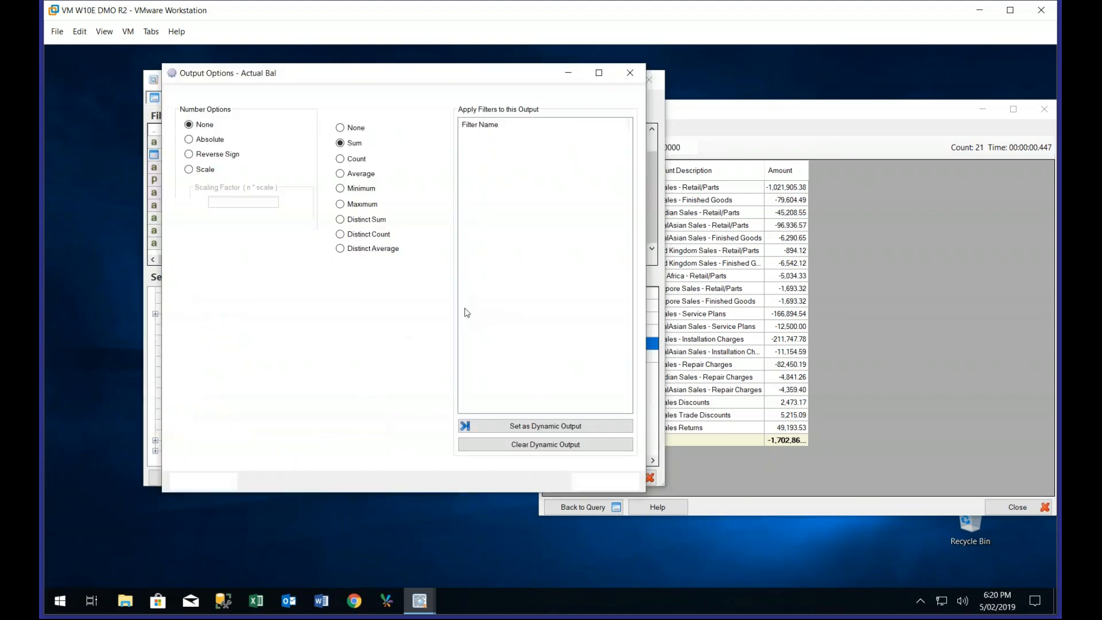
click(466, 203)
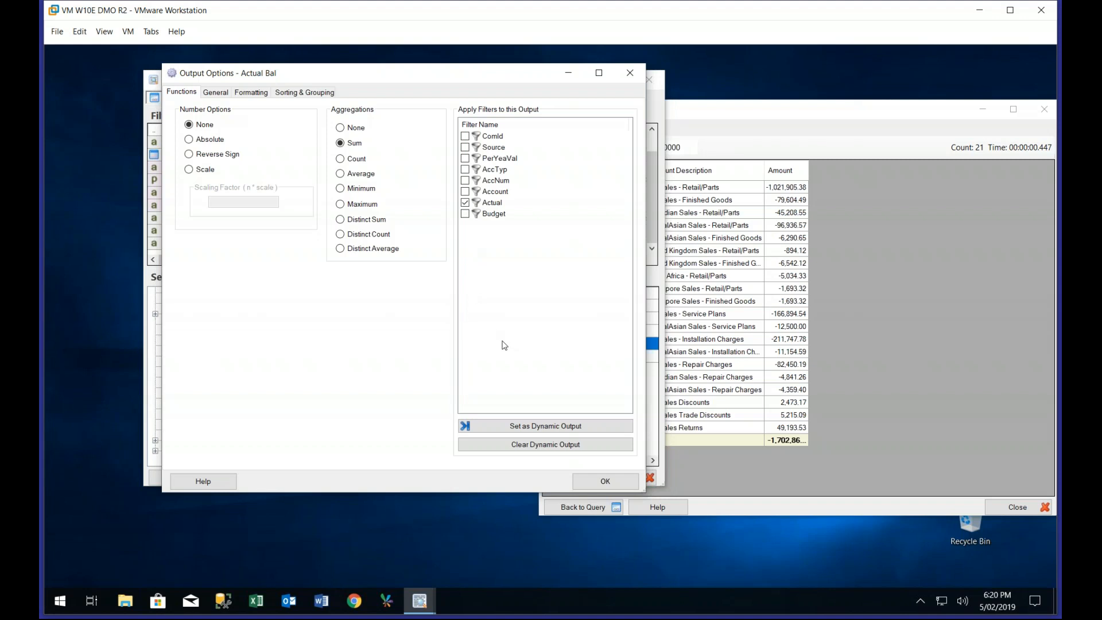
click(613, 482)
Apply the Budget filter to the Budget Bal output
click(452, 356)
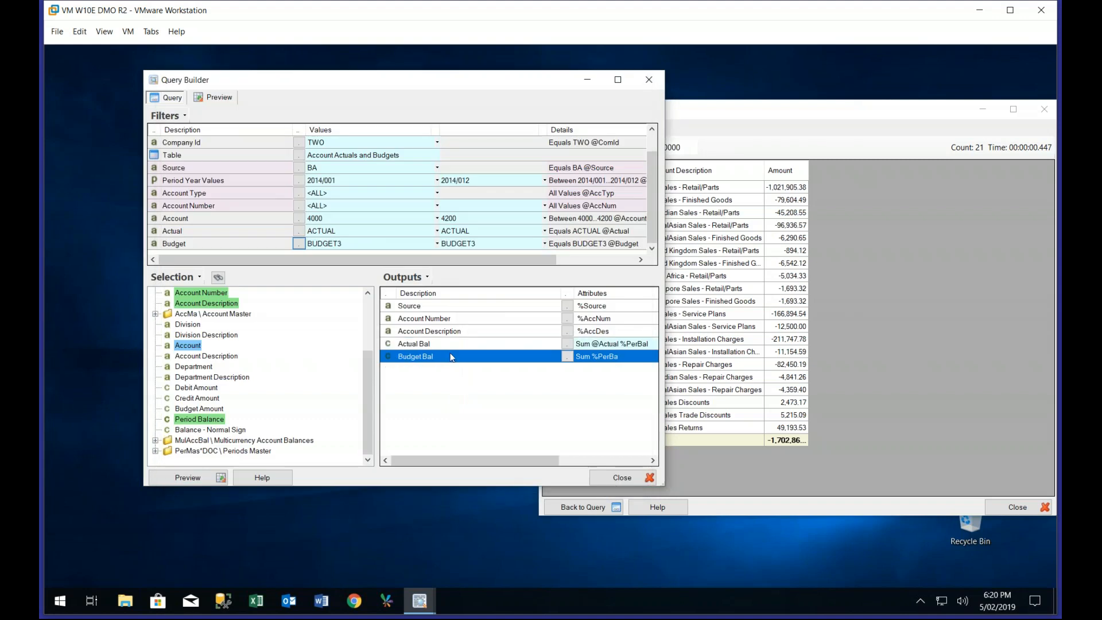
double_click(452, 357)
click(465, 214)
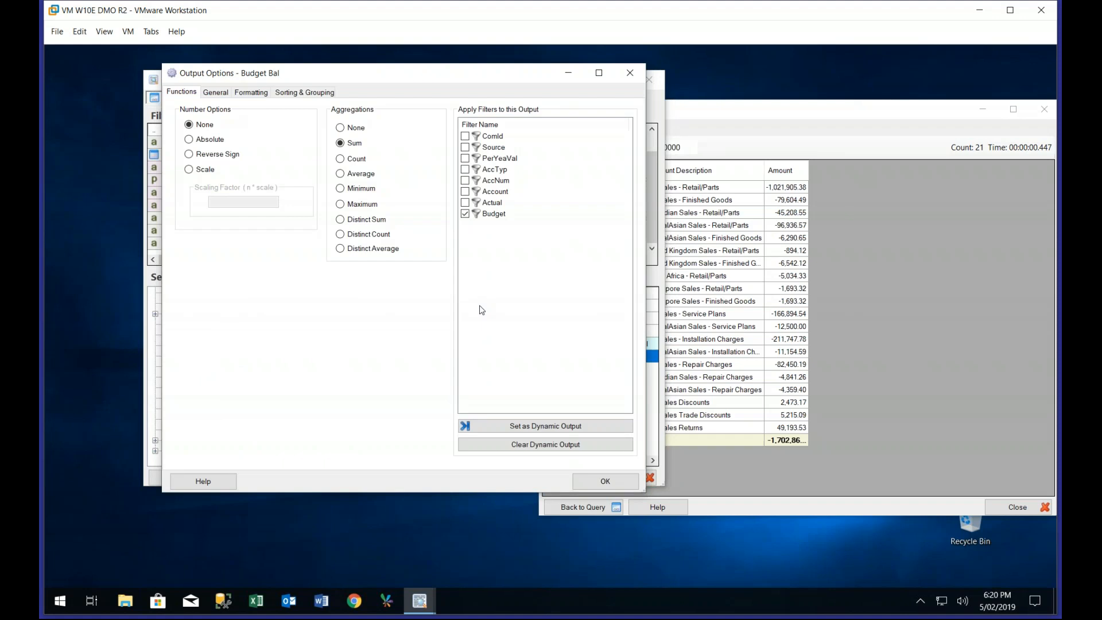
click(600, 484)
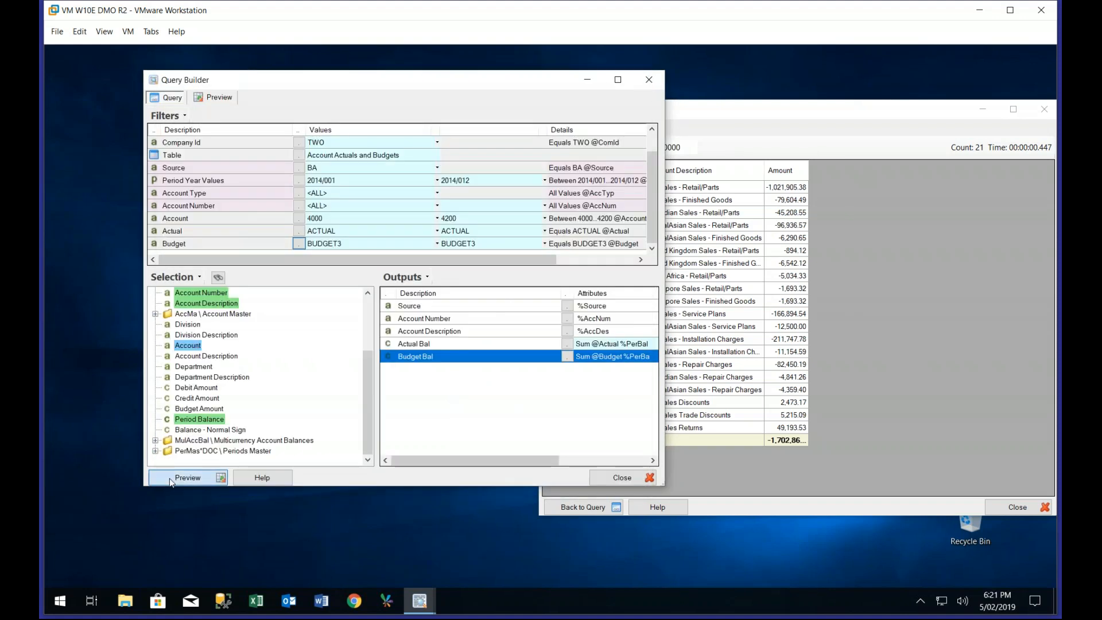
Preview the query and examine the actual and budget balances for each source and account
click(173, 478)
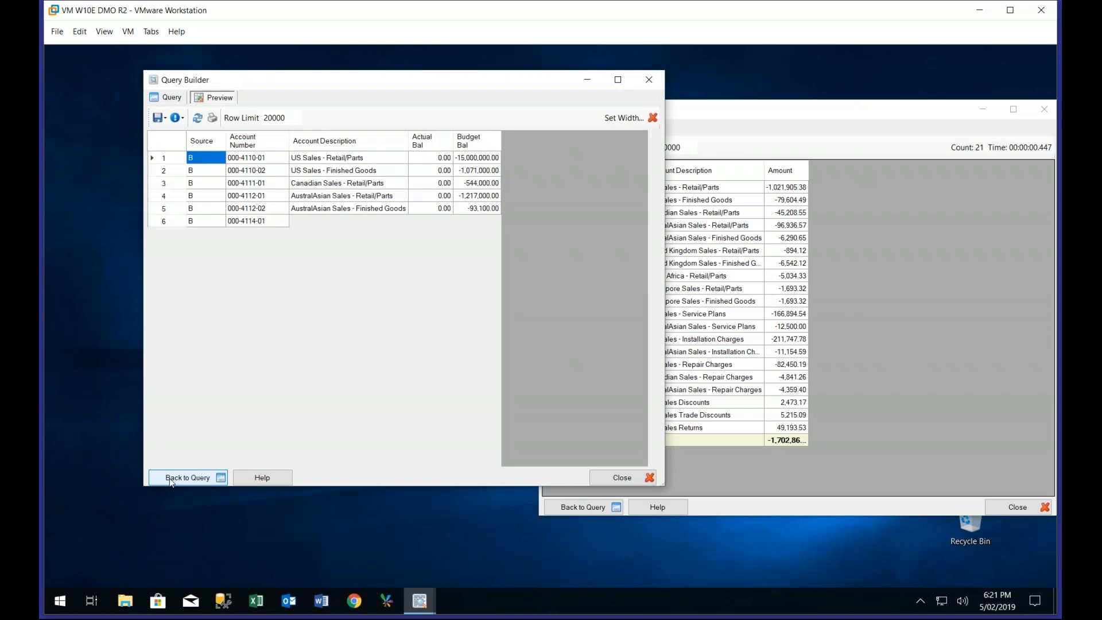
scroll(435, 326, down, 6)
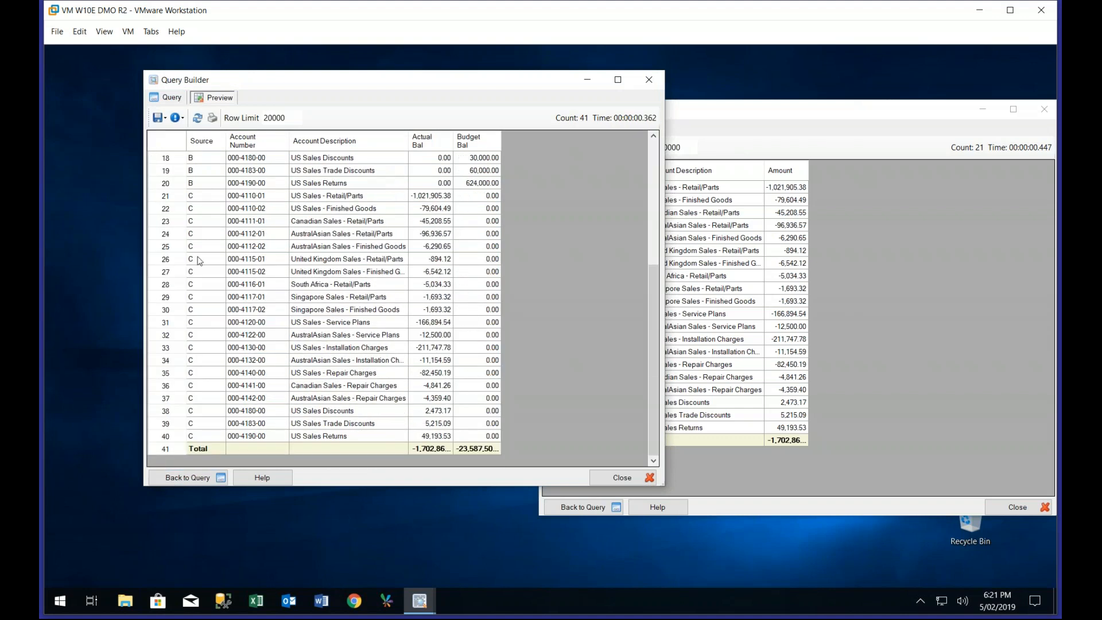
scroll(228, 250, up, 6)
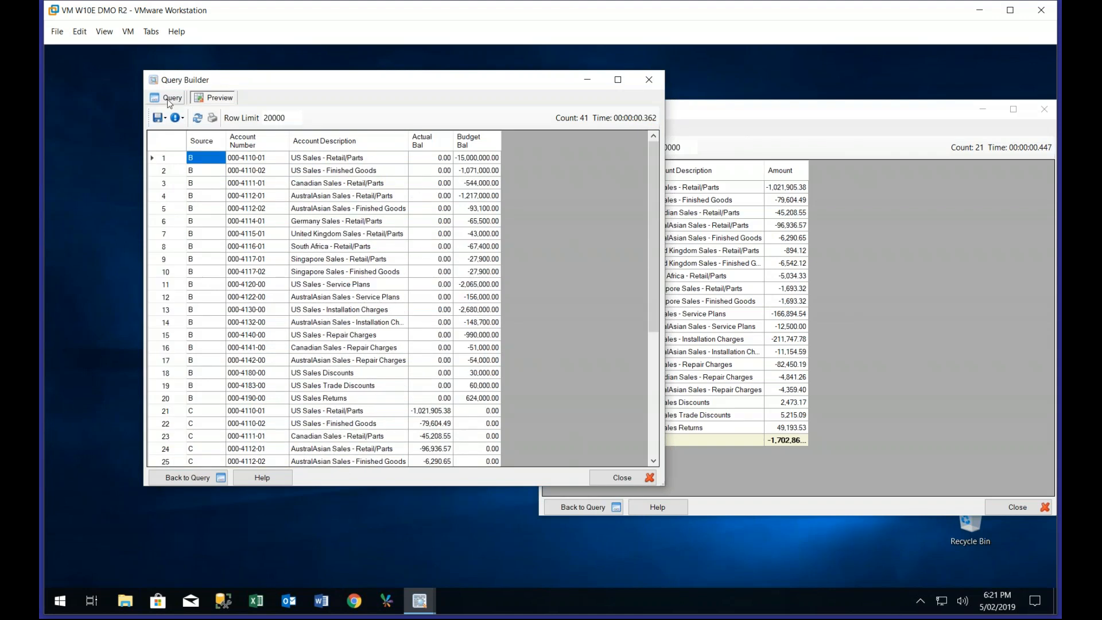
Remove the Source output and compare the new preview side by side with the other query's preview
click(168, 99)
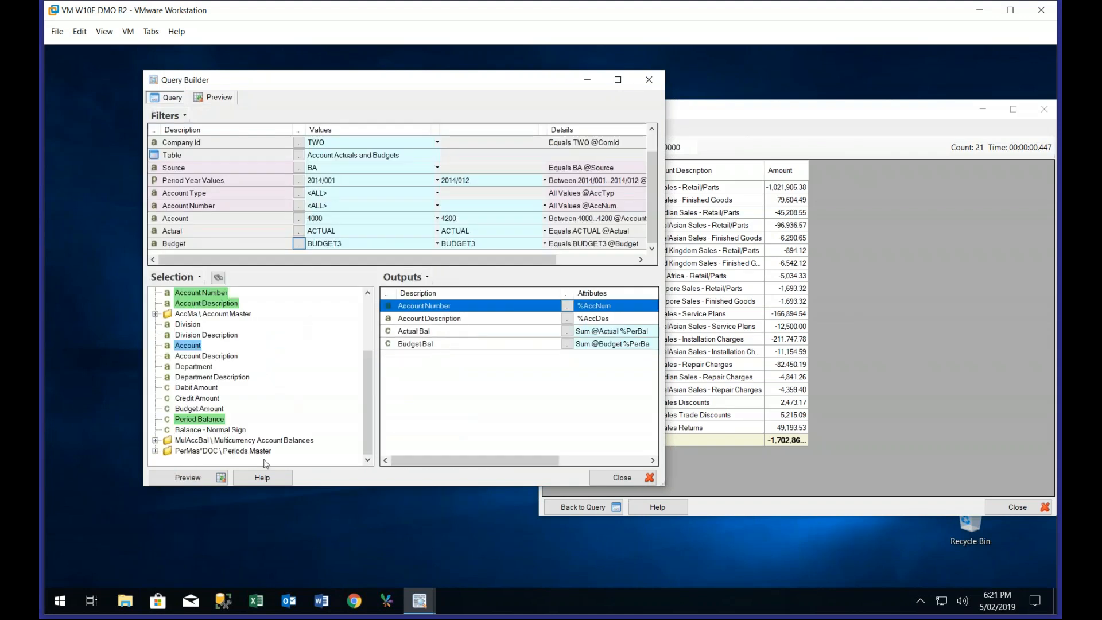
click(198, 484)
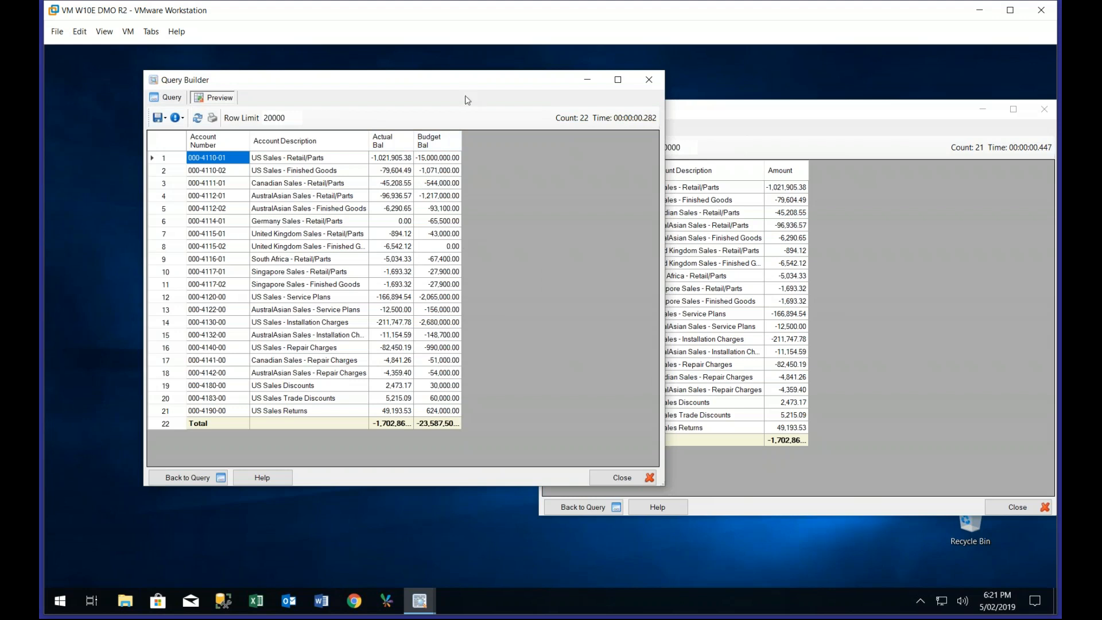
drag(461, 85, 400, 101)
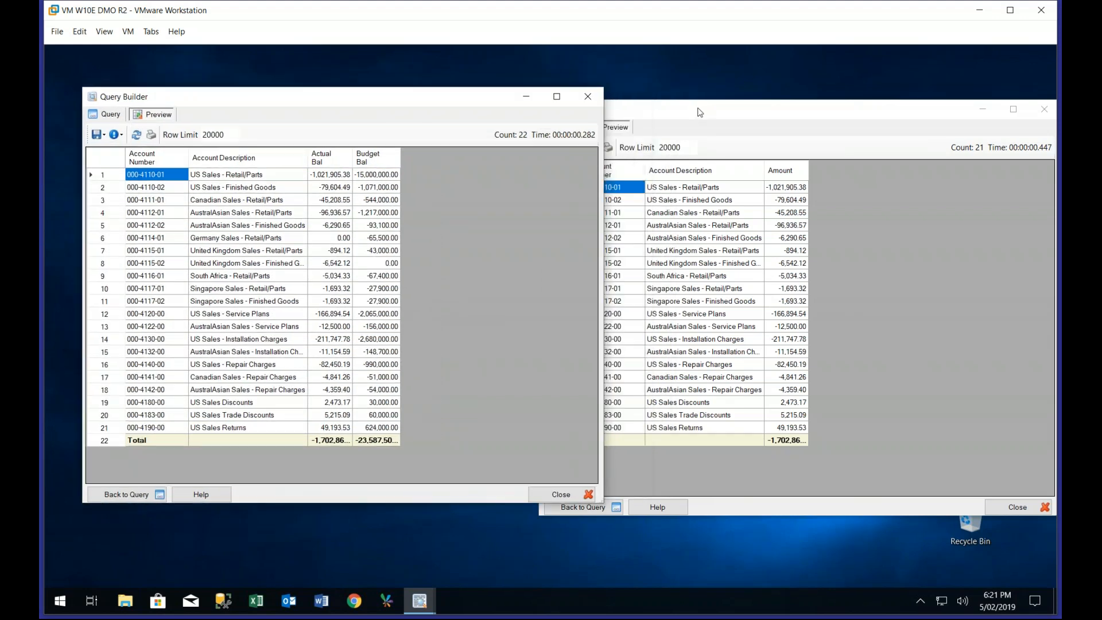
drag(699, 112, 739, 99)
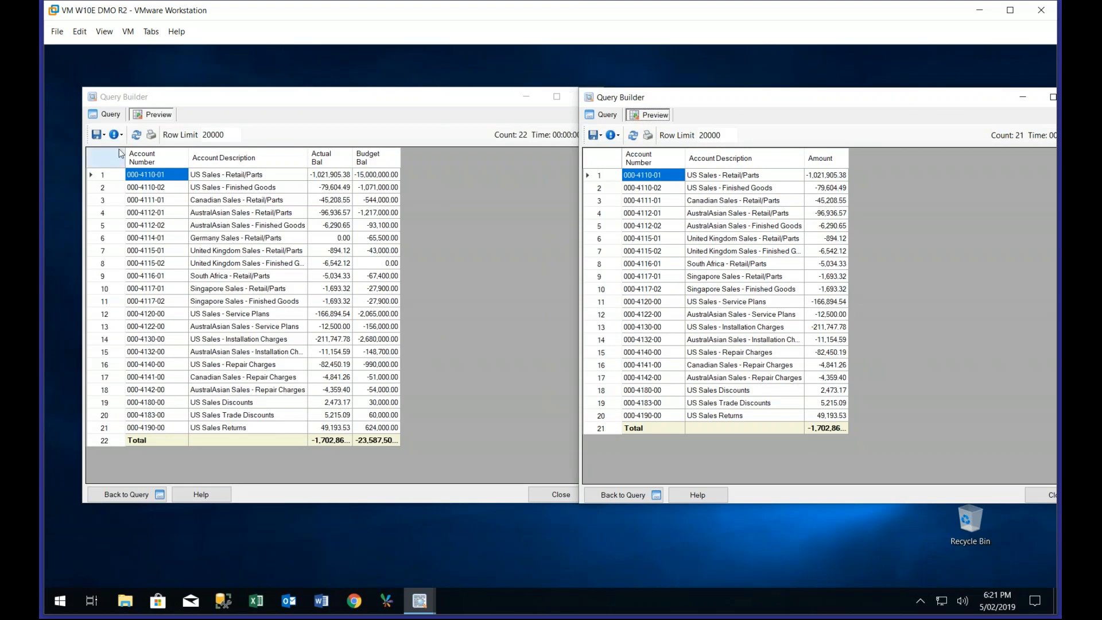
Set the number option of the Actual Bal output to Reverse Sign
click(109, 116)
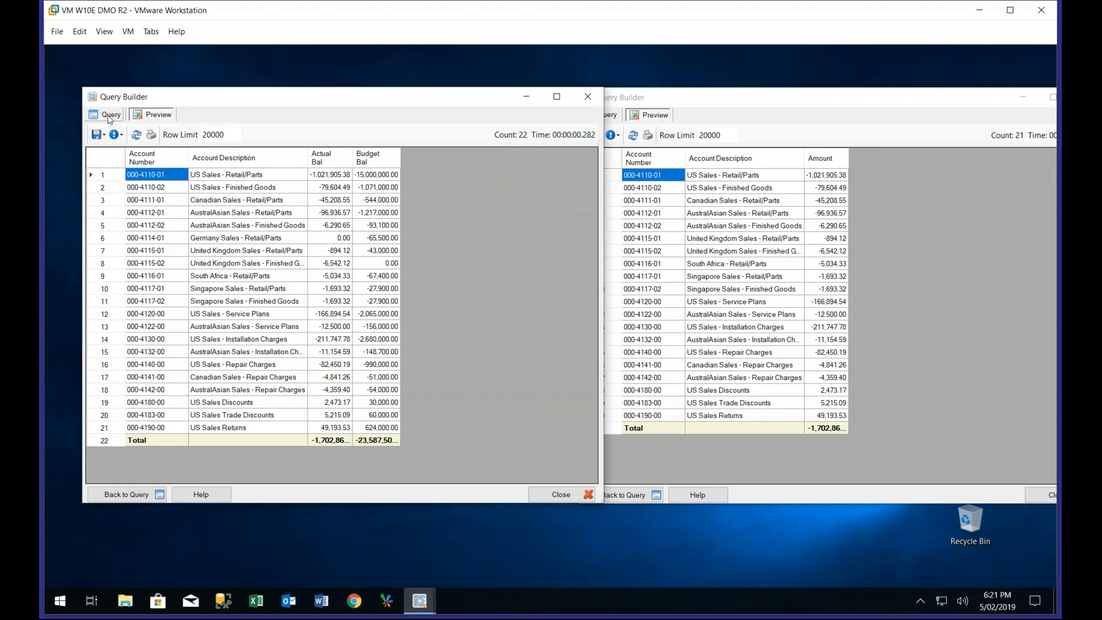
click(344, 348)
double_click(344, 348)
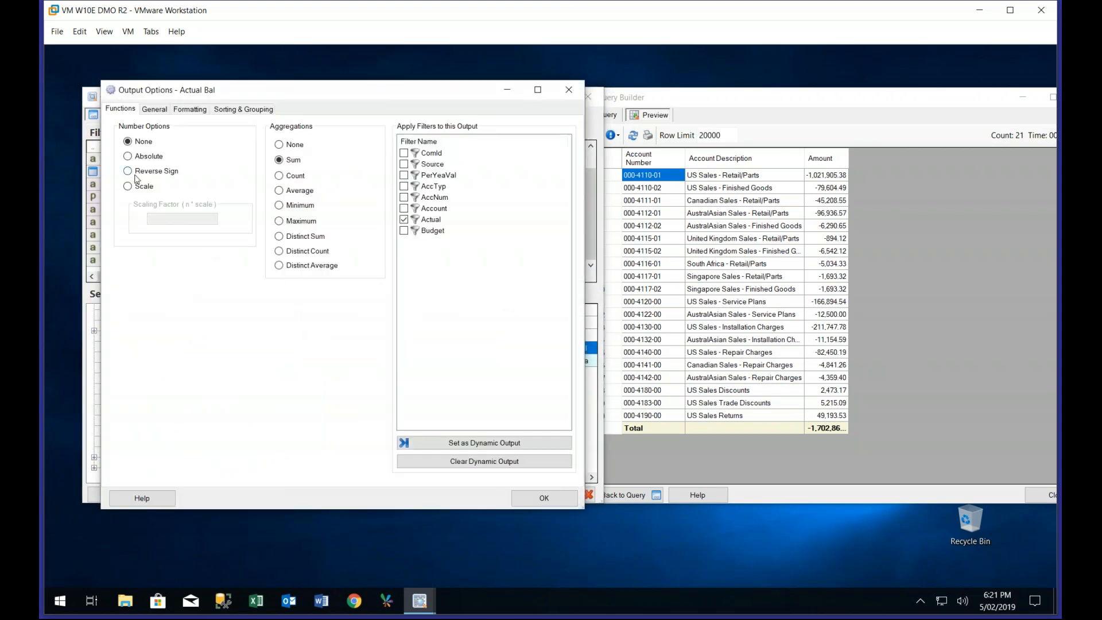
click(137, 172)
click(521, 498)
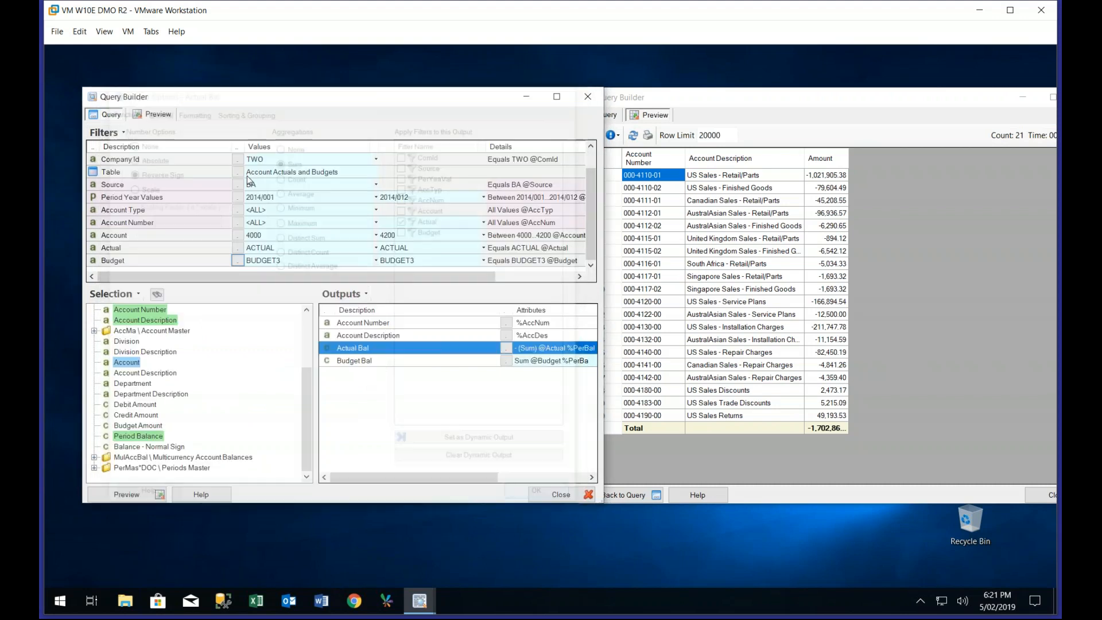
Set the number option of the Budget Bal output to Reverse Sign and preview the query
double_click(373, 363)
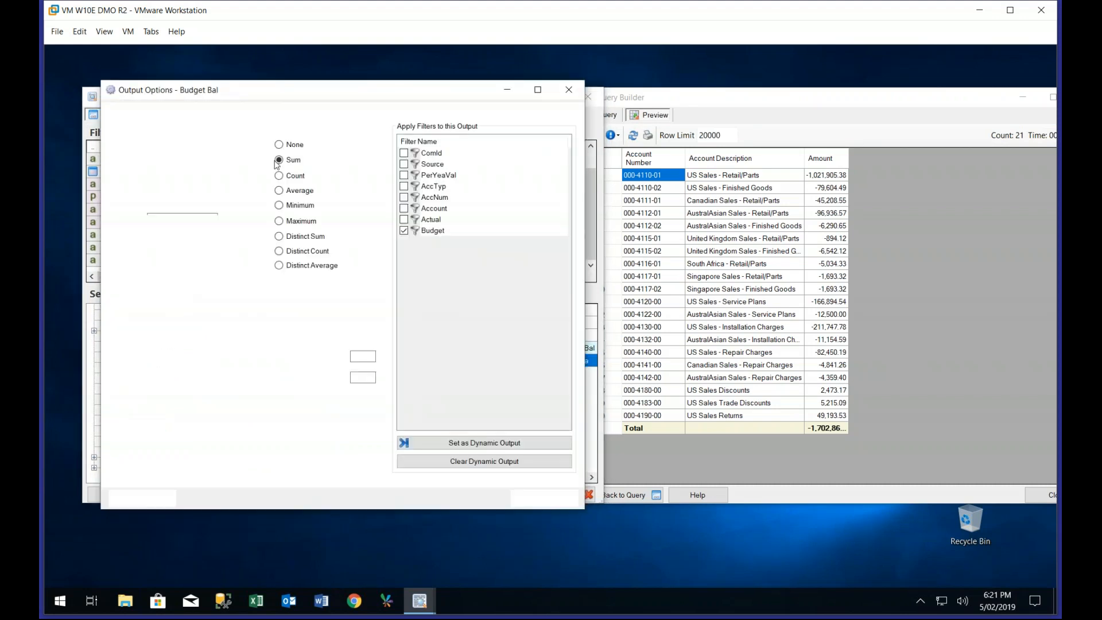
click(165, 170)
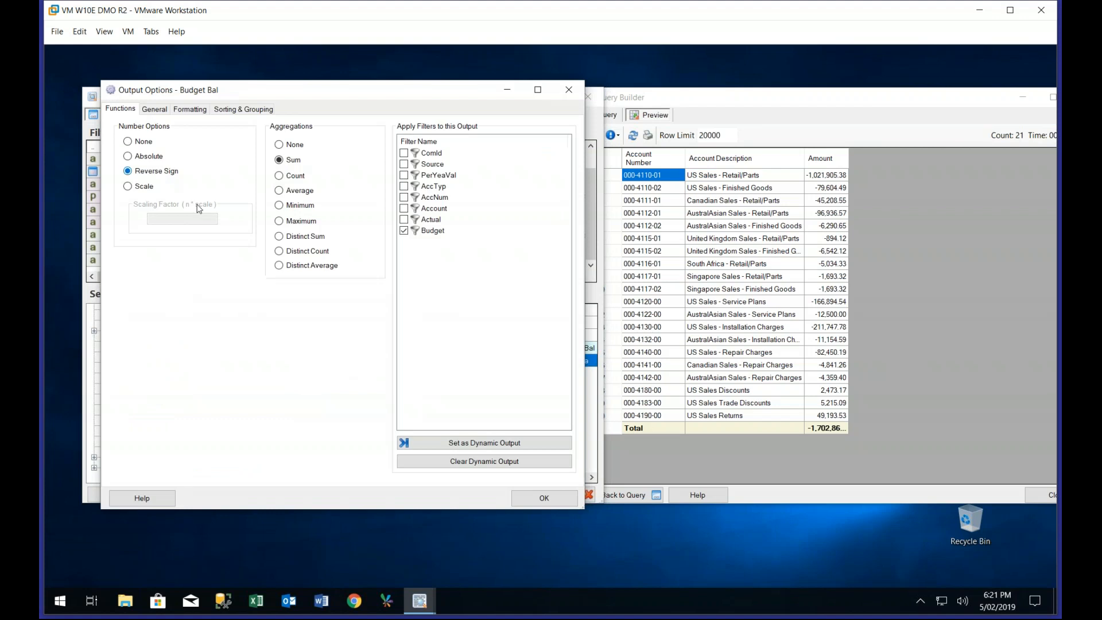
click(542, 499)
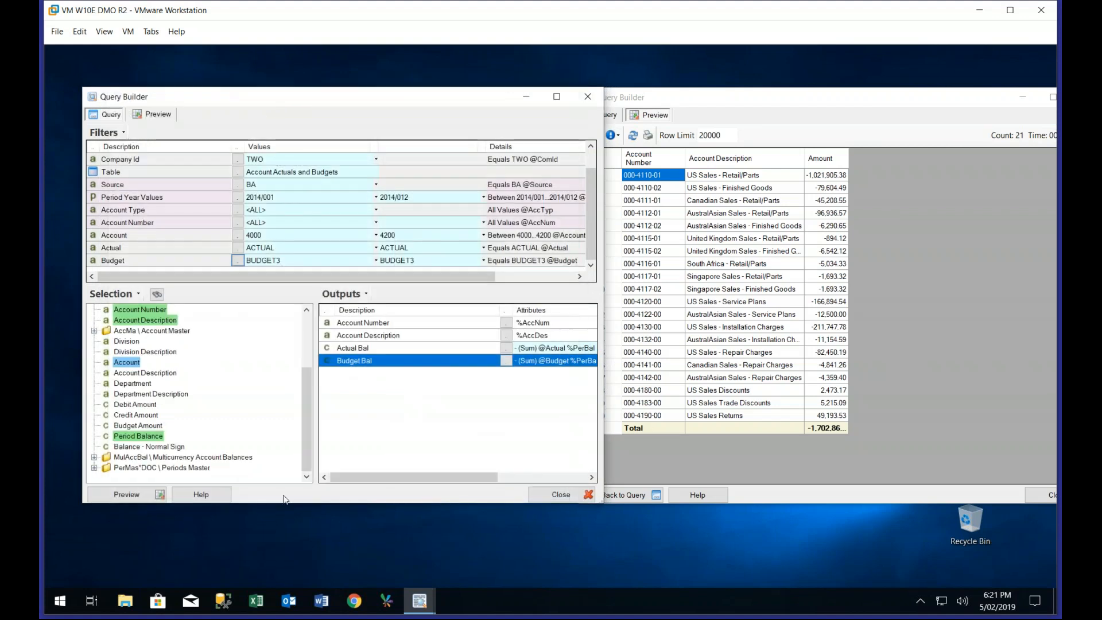
click(144, 497)
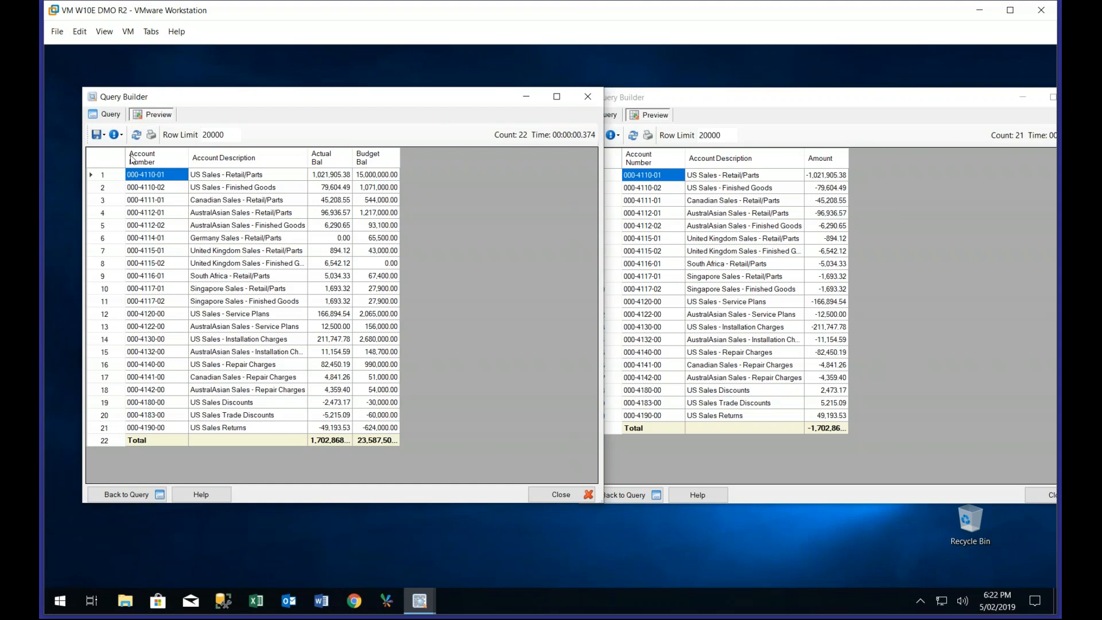
Add an expression output that subtracts Budget Bal from Actual Bal, with the formula {%PerBal} - {%PerBa}
click(107, 115)
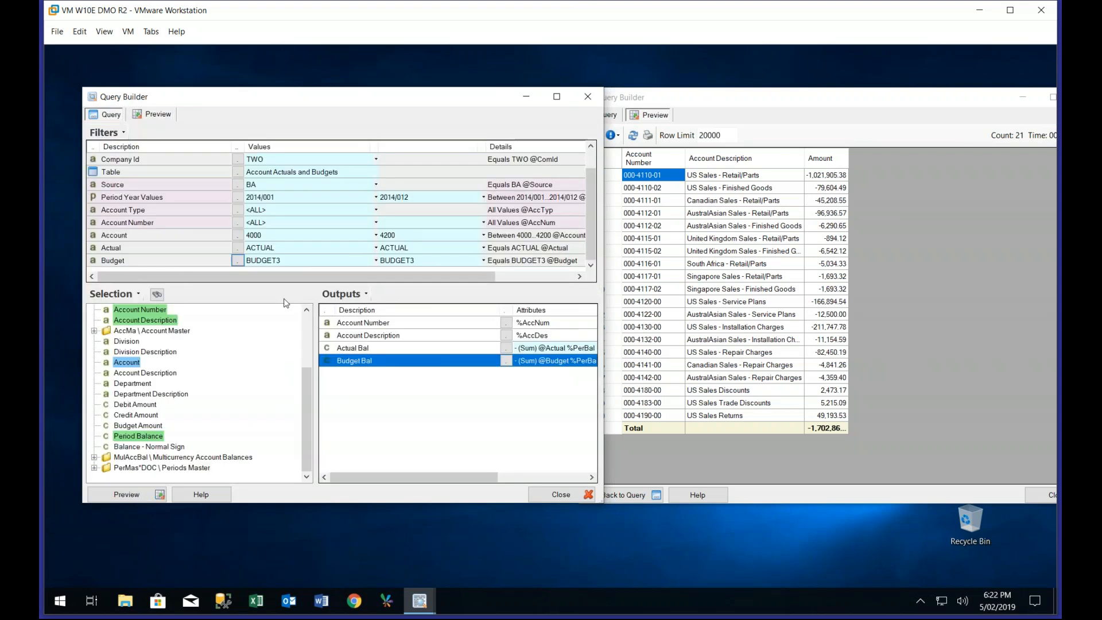
right_click(360, 367)
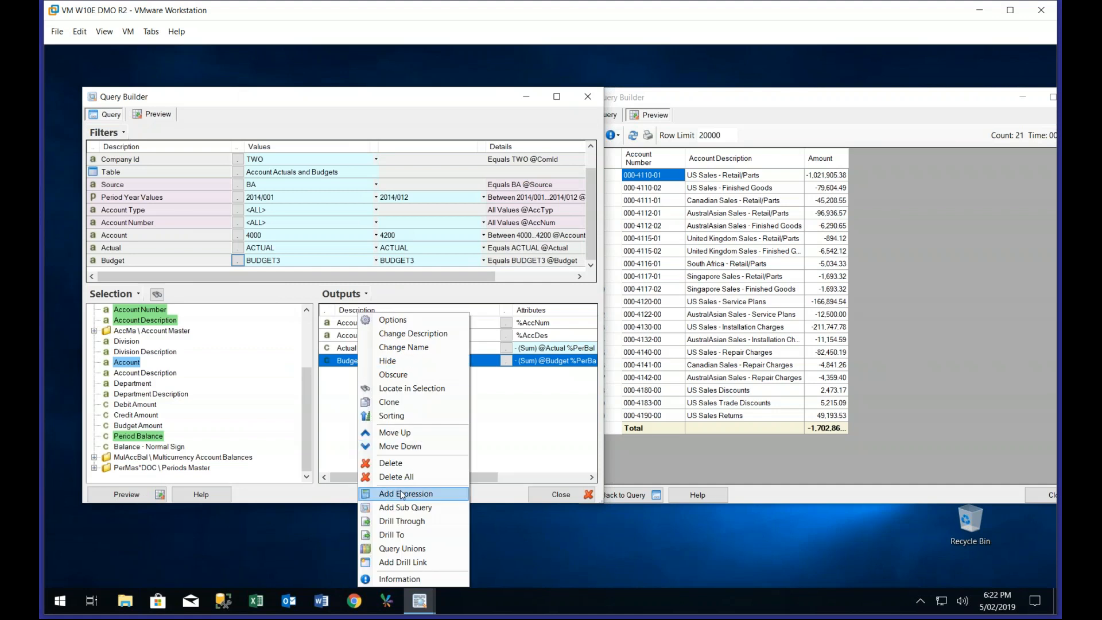
click(403, 494)
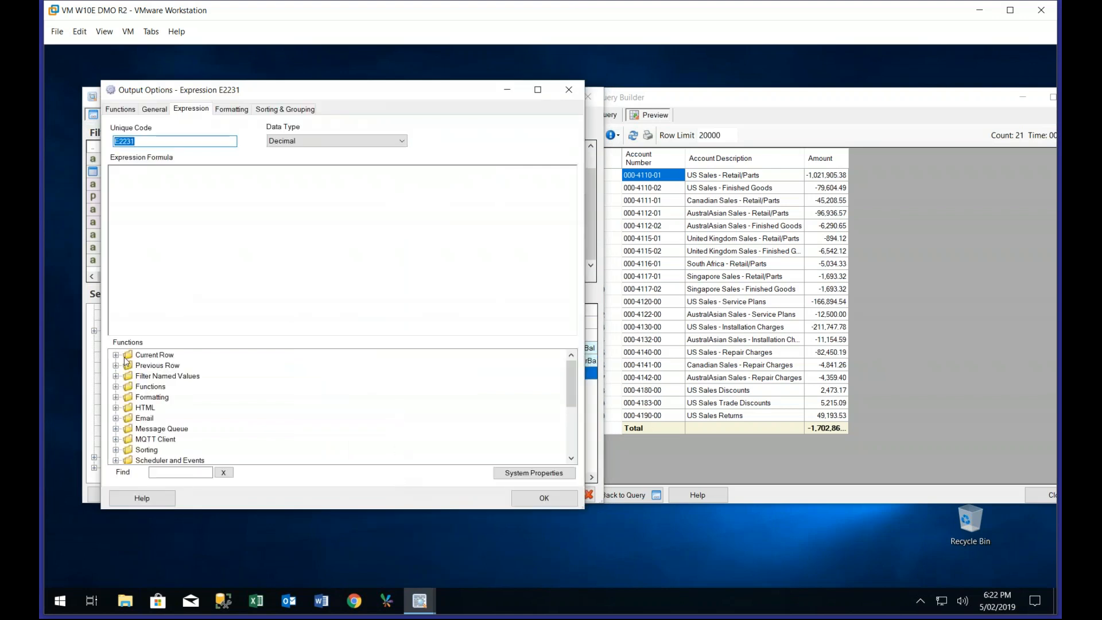
click(116, 356)
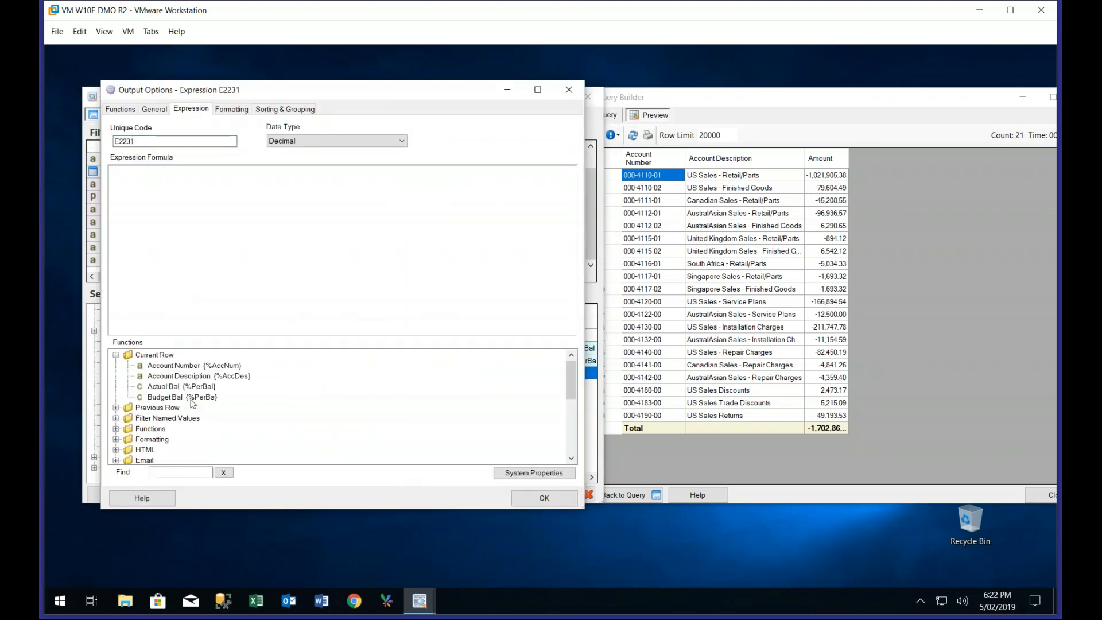
double_click(176, 386)
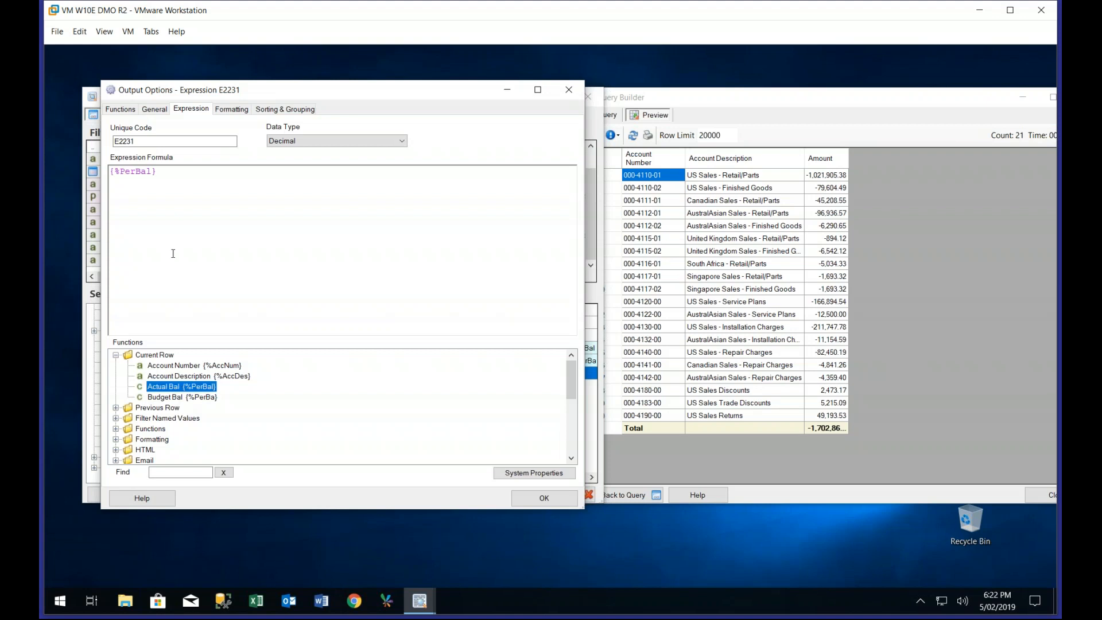
text(-)
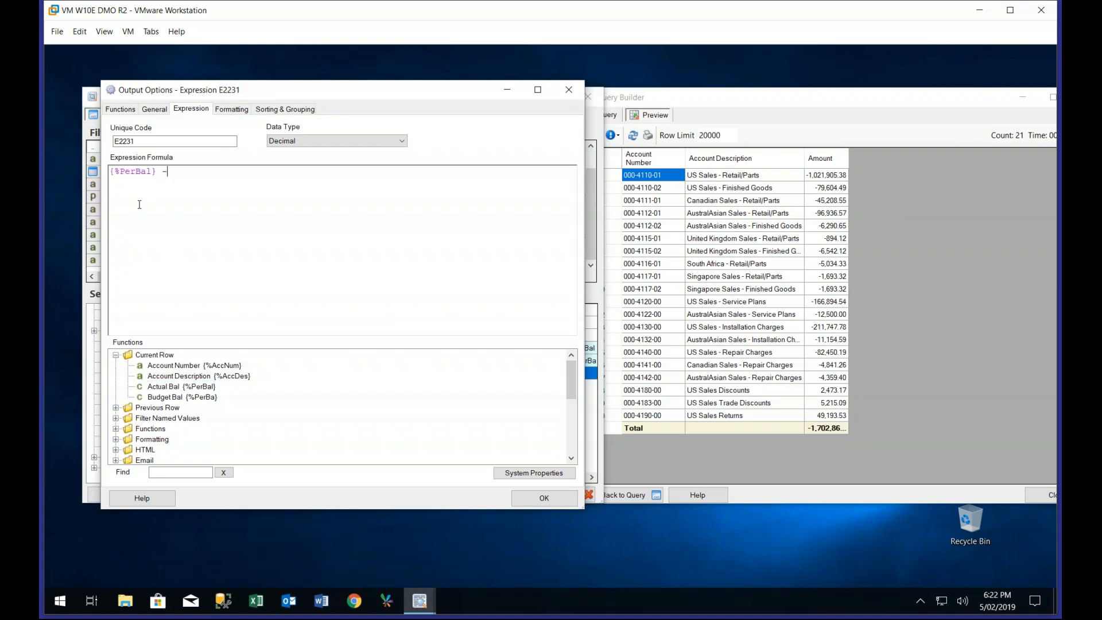
double_click(169, 397)
click(531, 503)
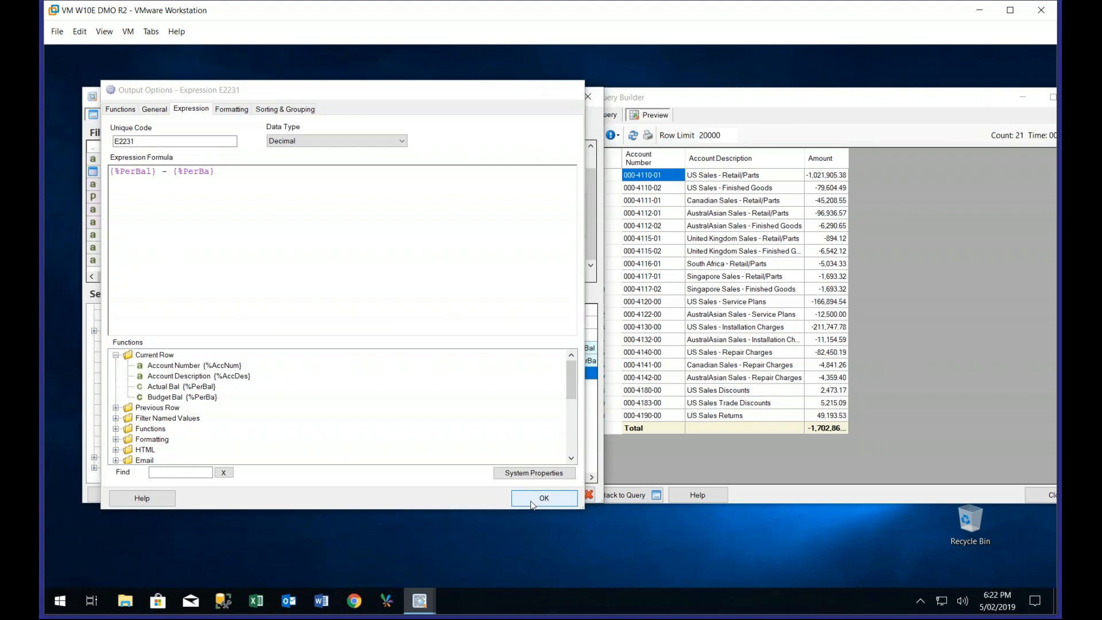
Change the description of the new expression output to Variance
right_click(372, 375)
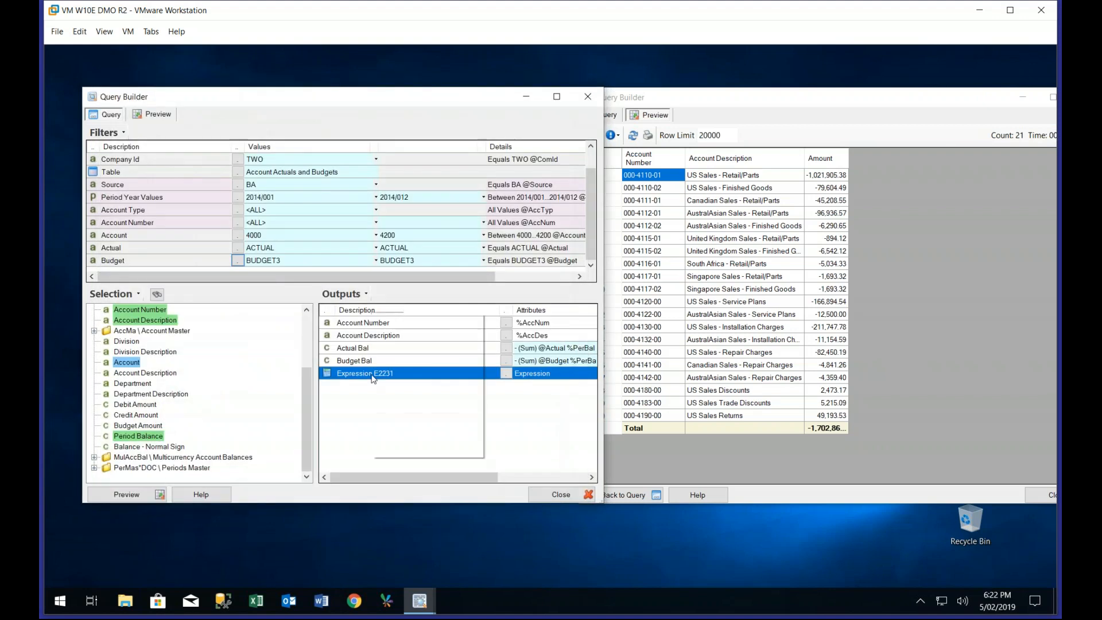
click(404, 333)
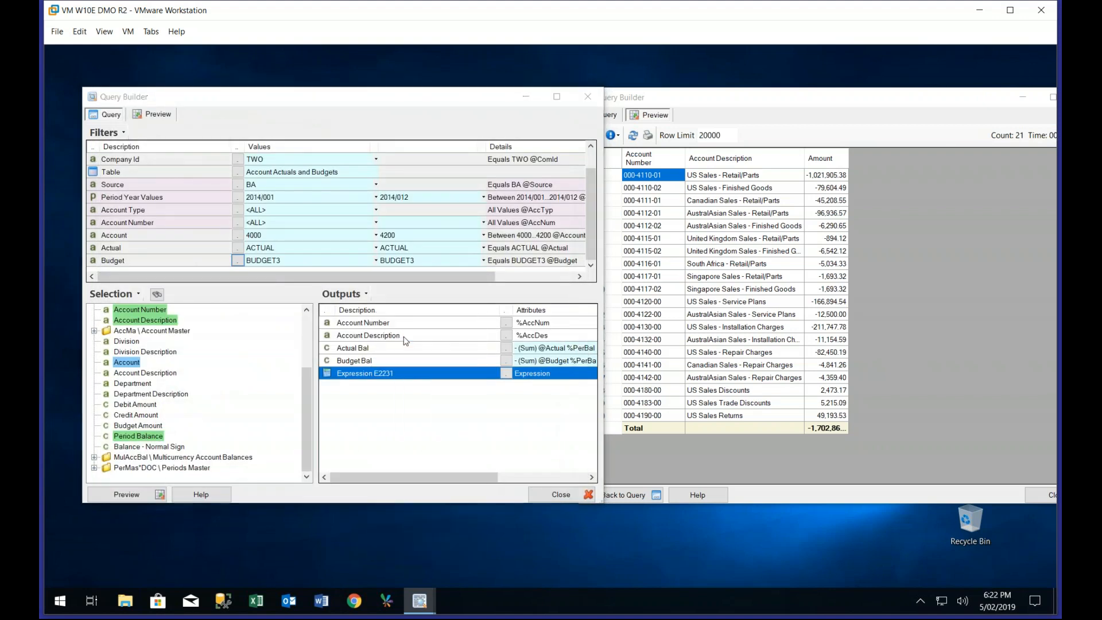
text(Varai)
key(BackSpace)
key(BackSpace)
text(iance)
click(413, 351)
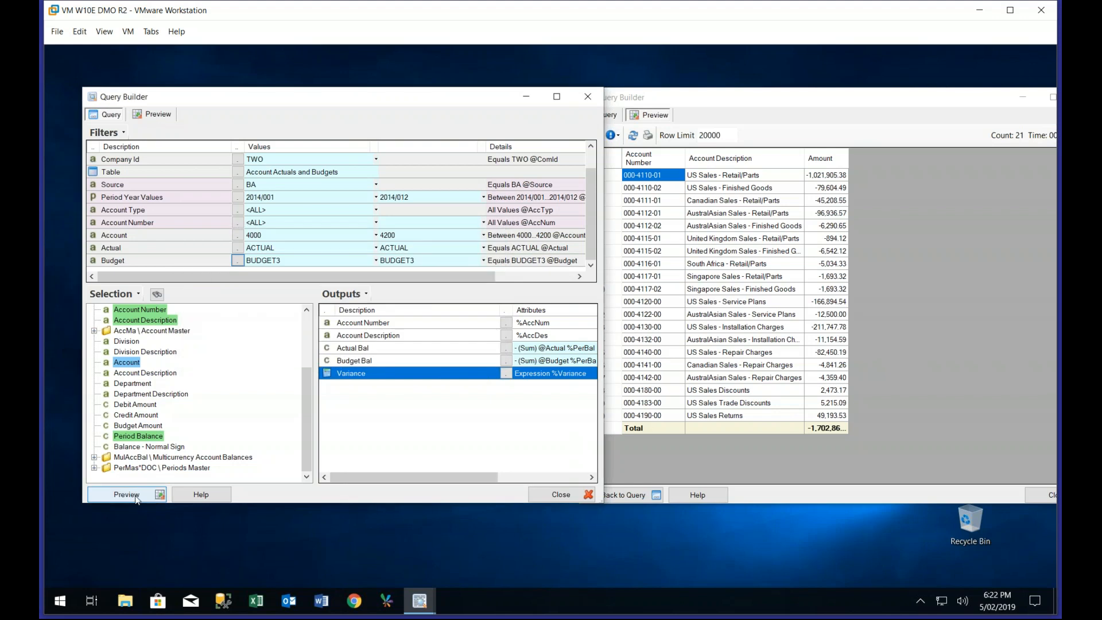
Preview the query, check the first account's actual, budget and variance amounts and the variance total, and return to the query definition
click(127, 494)
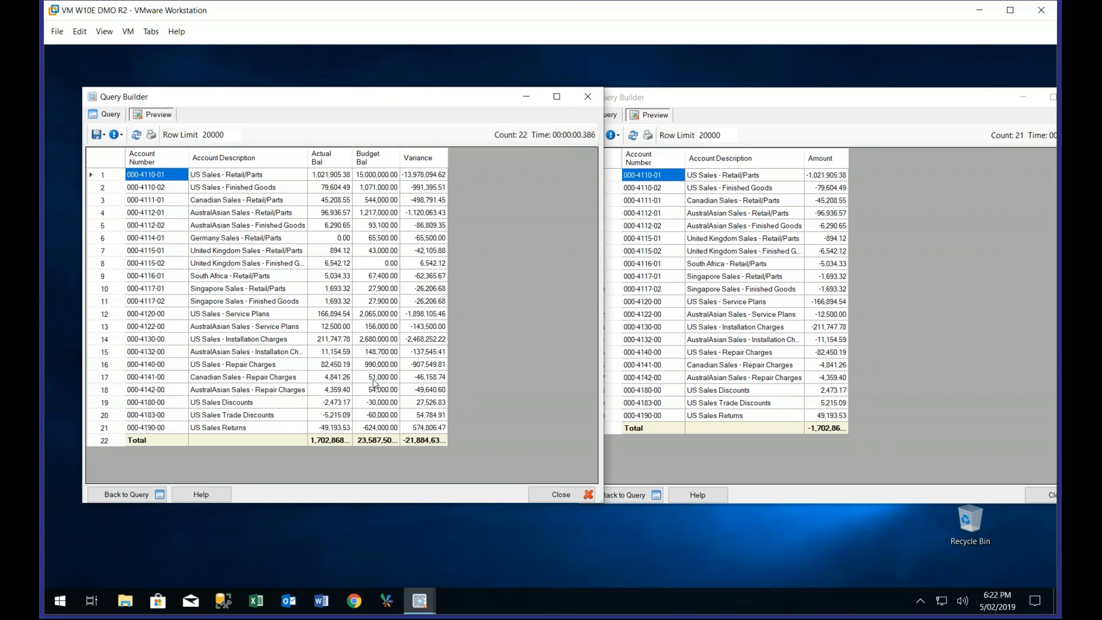
click(319, 176)
click(373, 176)
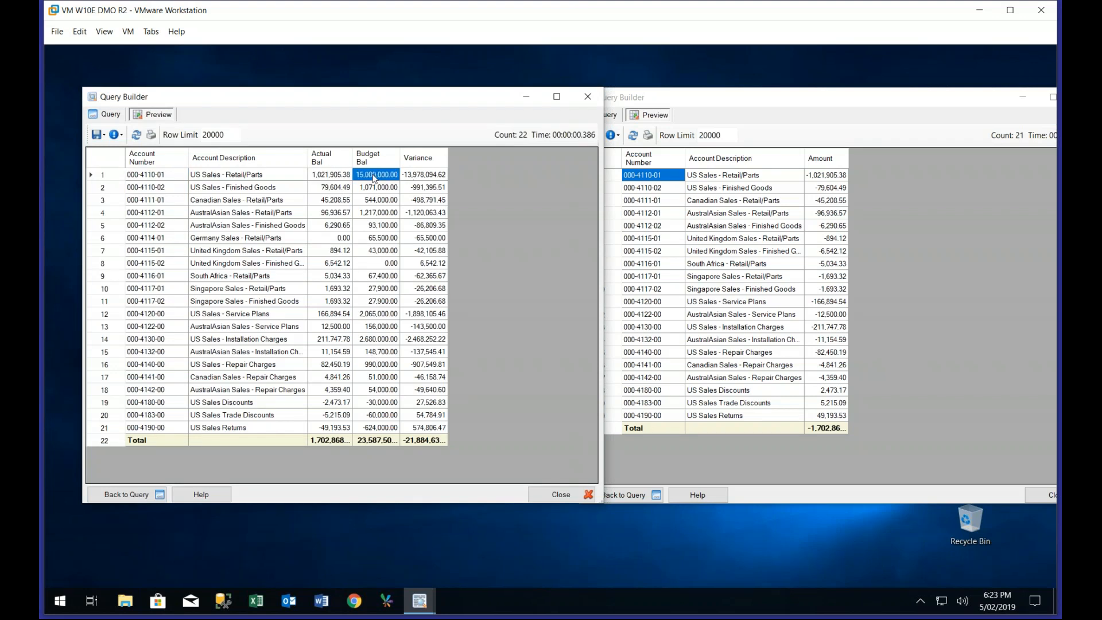
click(410, 179)
click(415, 440)
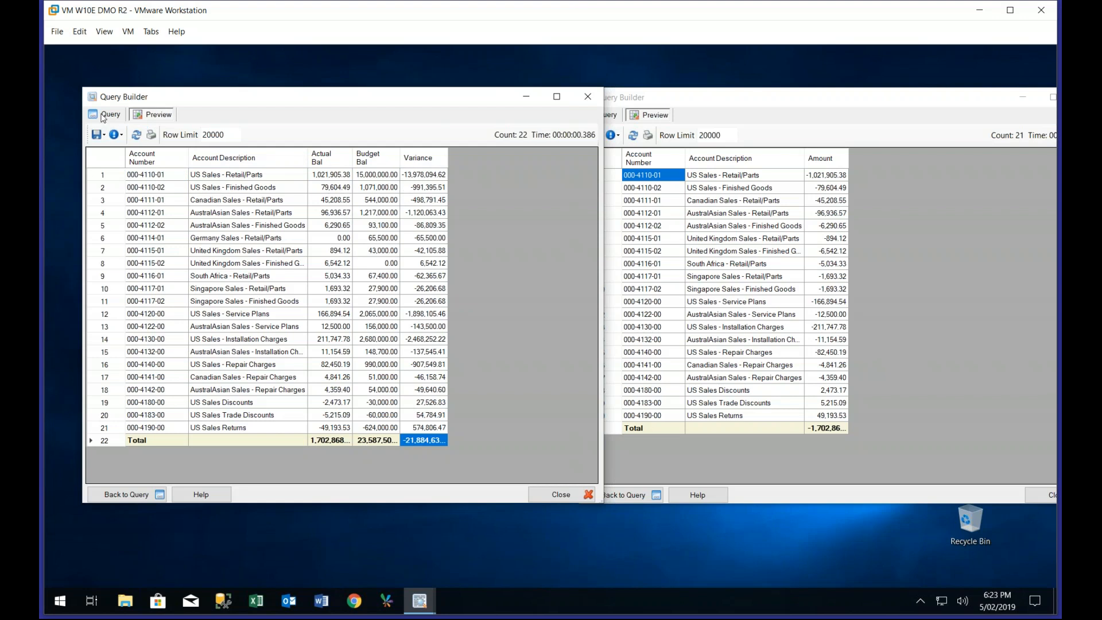
drag(131, 101, 164, 110)
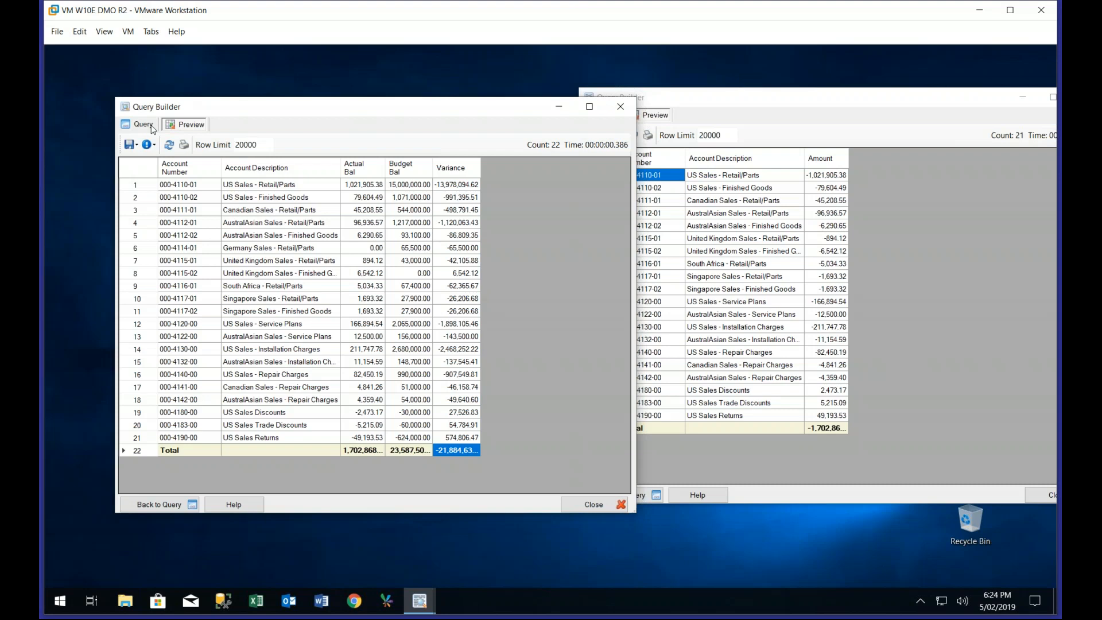
click(145, 125)
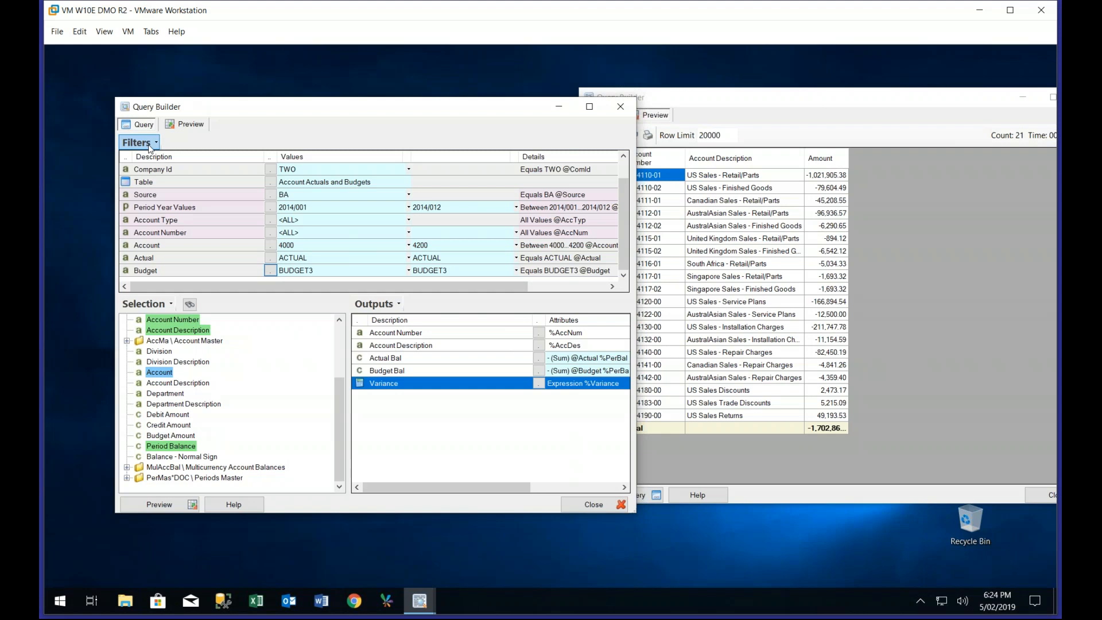
Save the Account Actuals and Budgets query
click(149, 146)
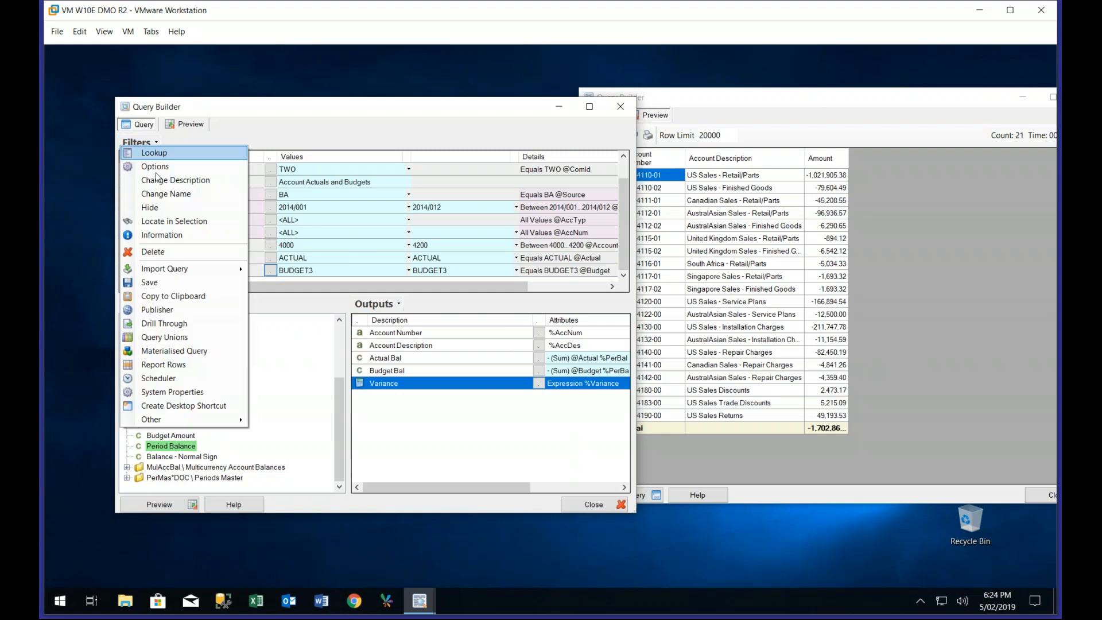
click(168, 284)
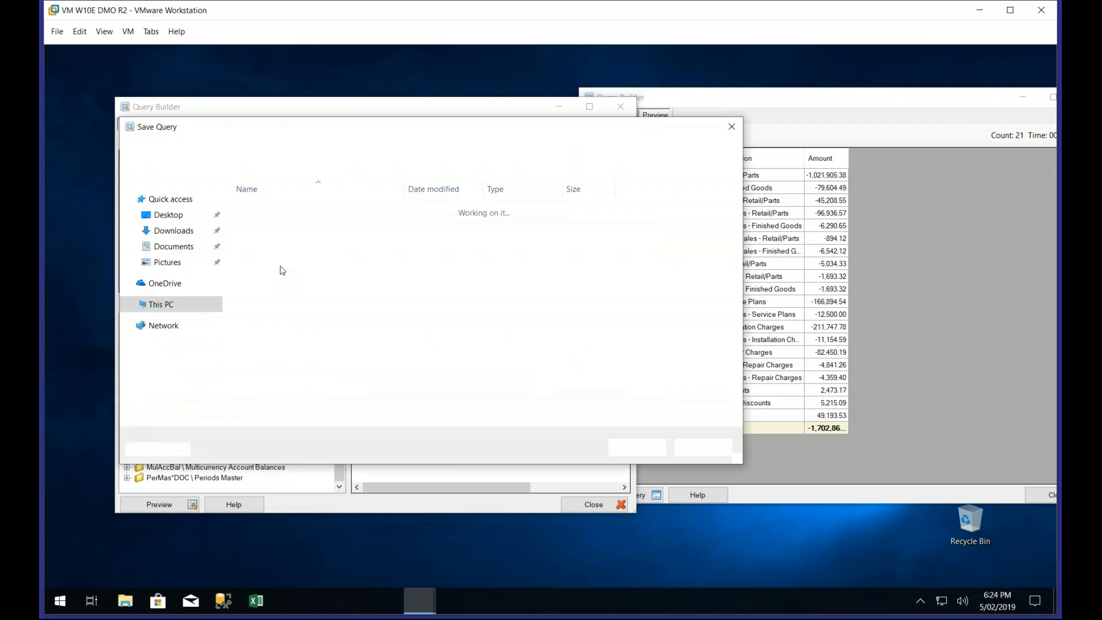
click(636, 448)
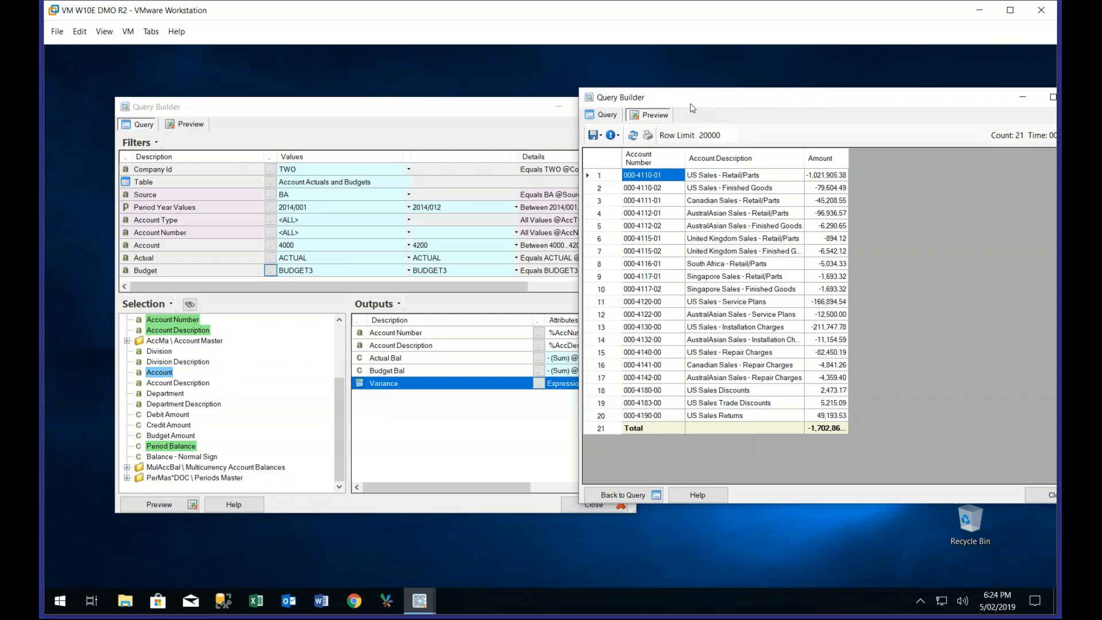
Bring the Account Transactions query window fully into view and return from its preview to the query definition
drag(579, 105, 560, 105)
click(449, 113)
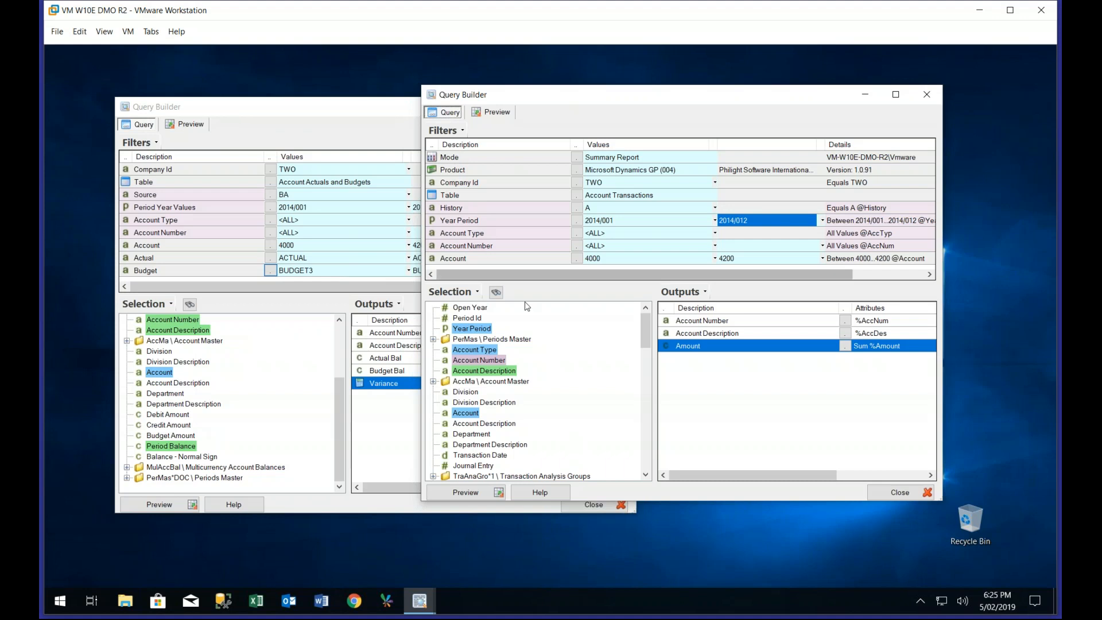
right_click(683, 352)
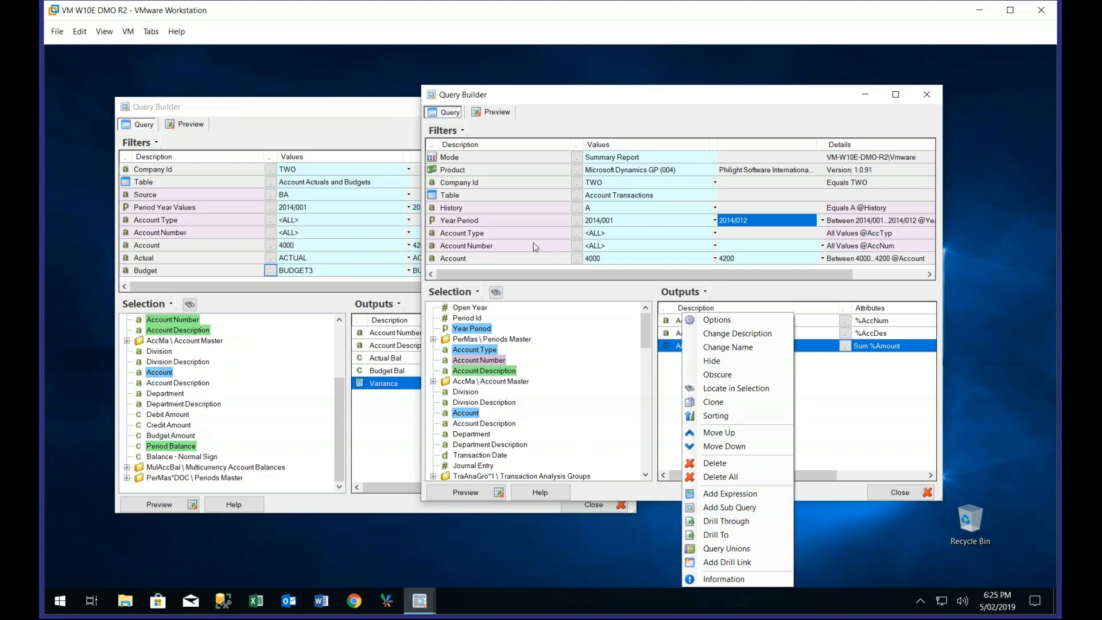
Check the name of the Account filter in the Account Transactions query and keep it as Account
click(524, 263)
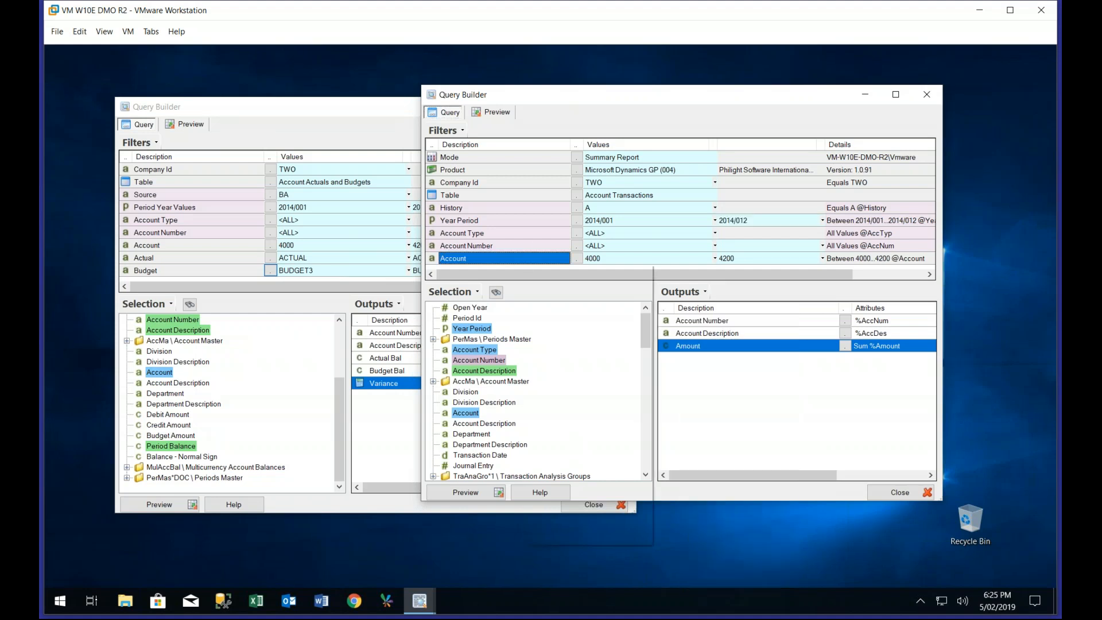
right_click(524, 262)
click(551, 312)
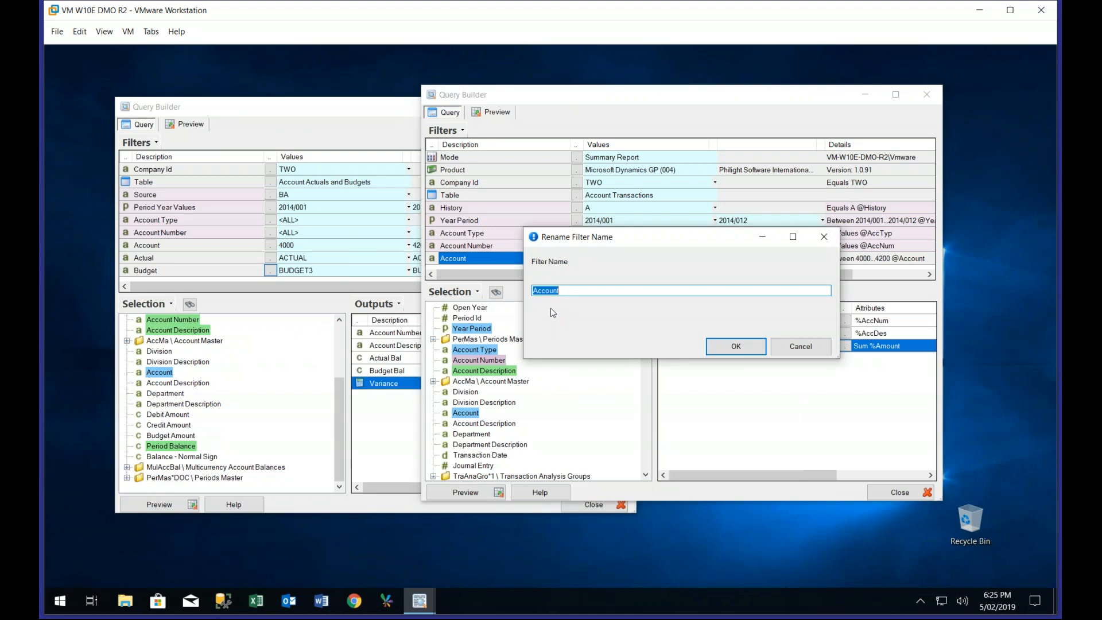
click(721, 346)
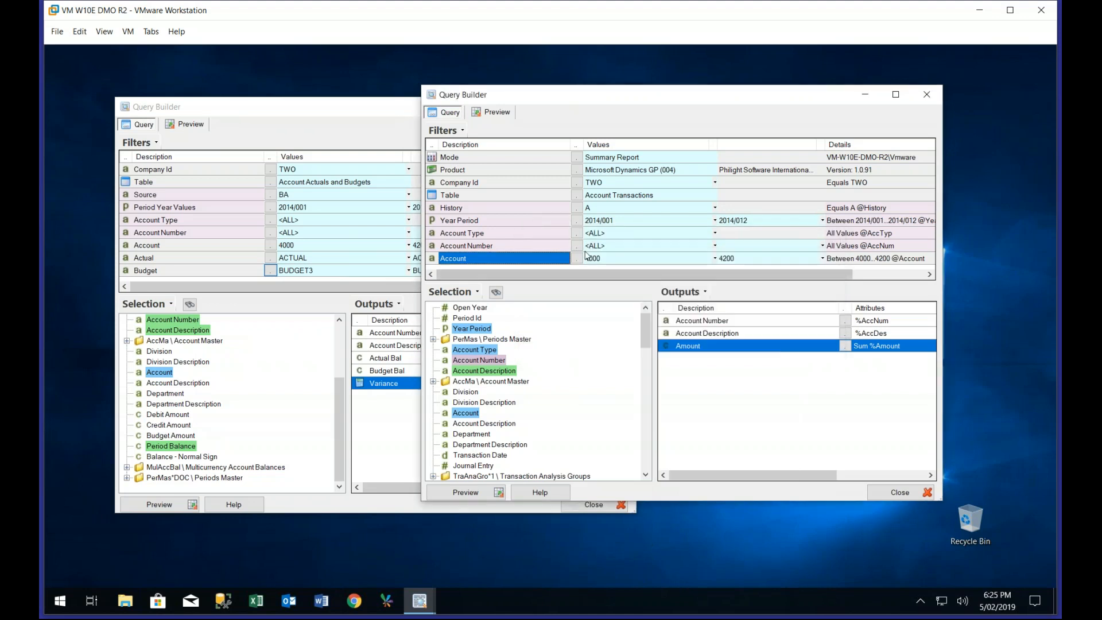
Change the name of the Year Period filter to Period
right_click(529, 224)
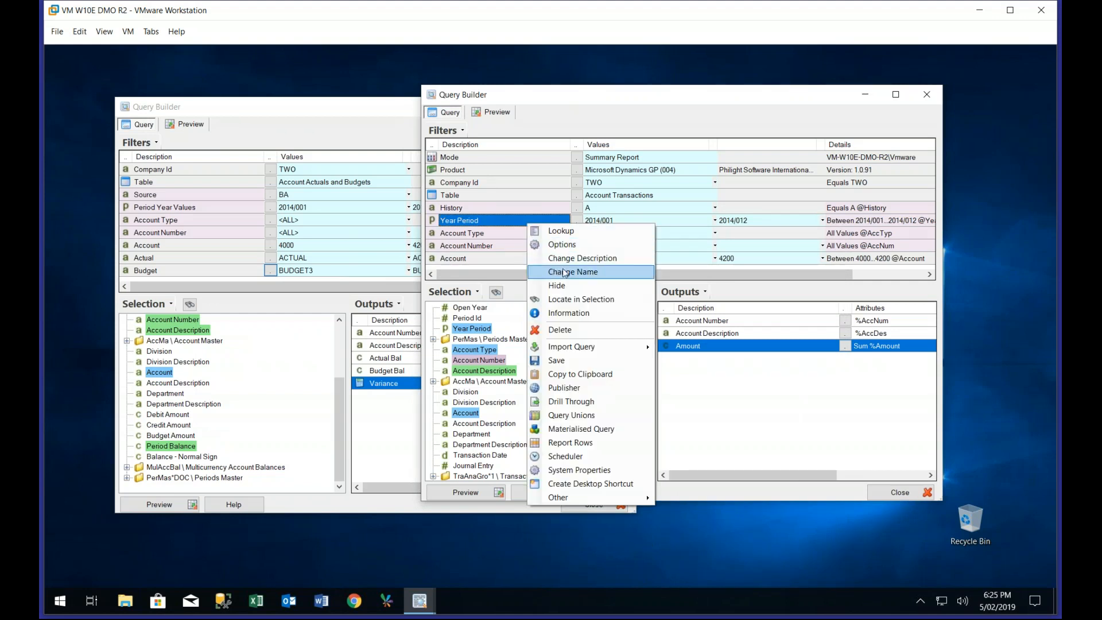
click(562, 267)
text(P)
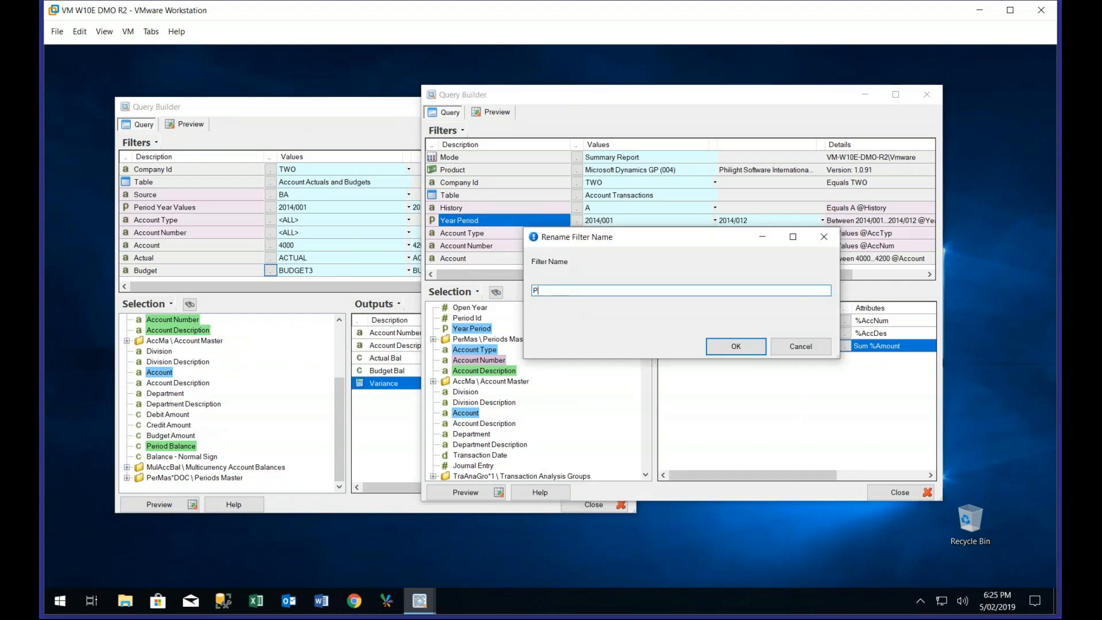
text(eriod)
click(735, 347)
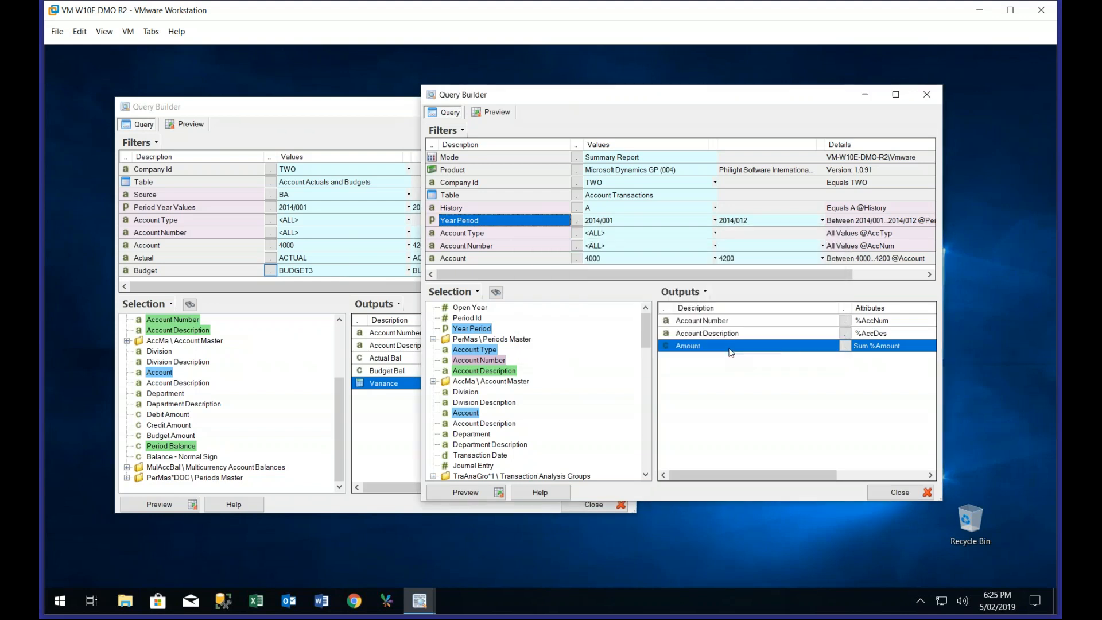
Change the name of the Company Id filter to Company
right_click(556, 188)
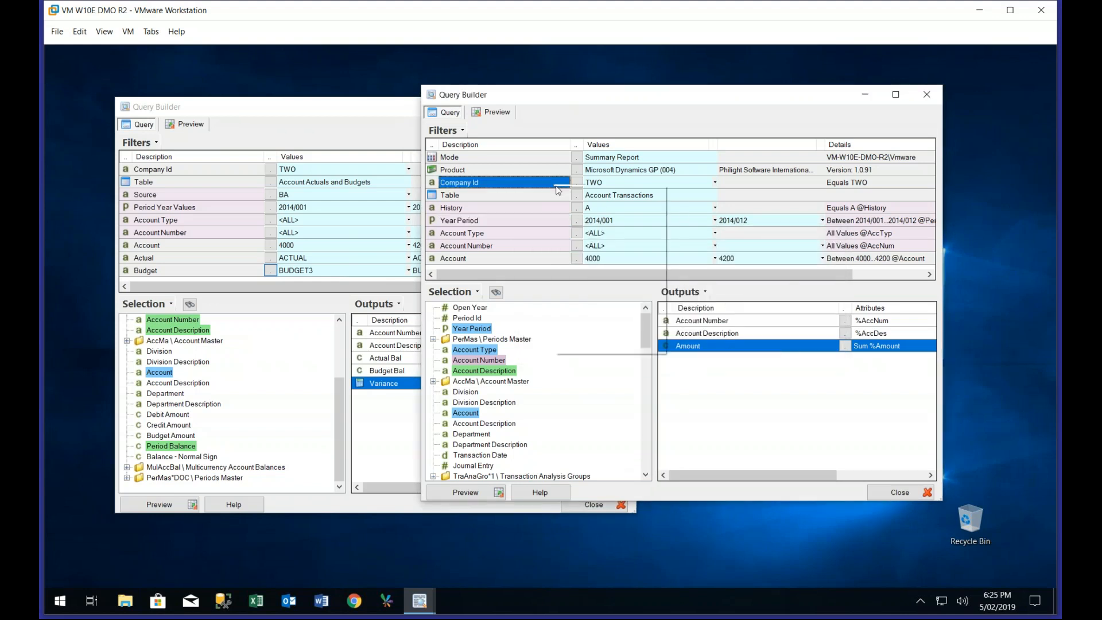
click(592, 232)
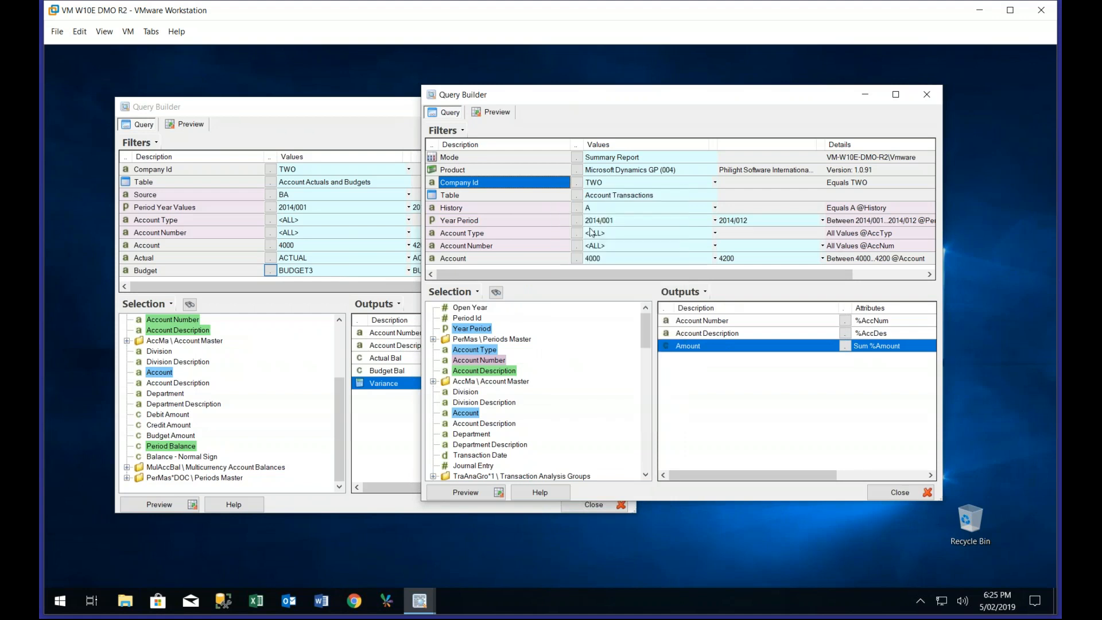
text(Company)
click(738, 347)
Change the name of the Account Number output to Account
click(690, 322)
right_click(690, 324)
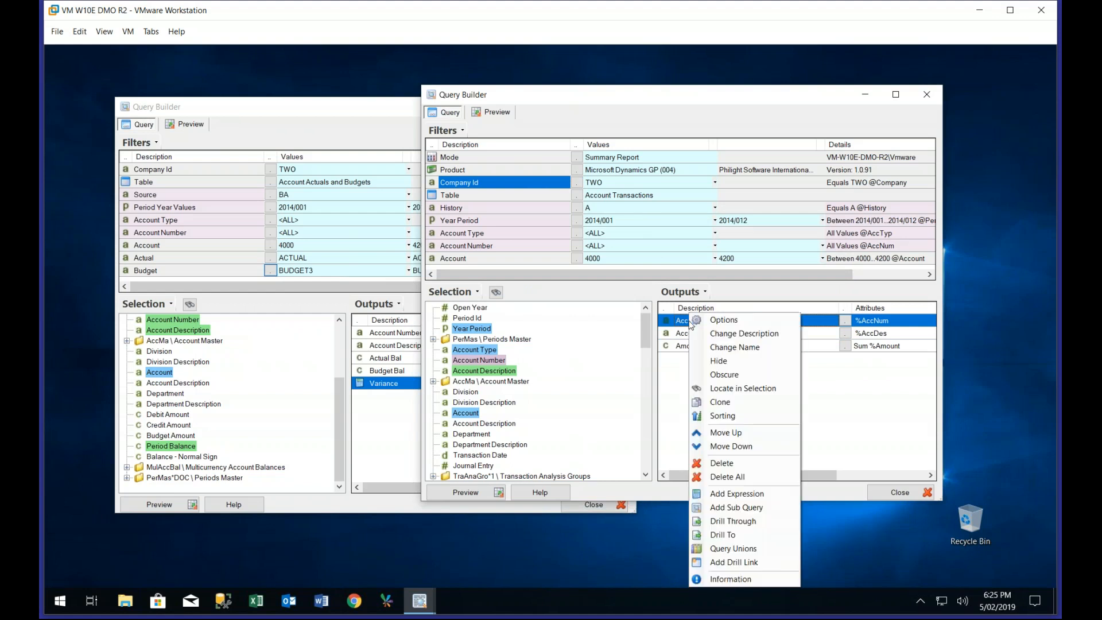
click(725, 351)
text(Account)
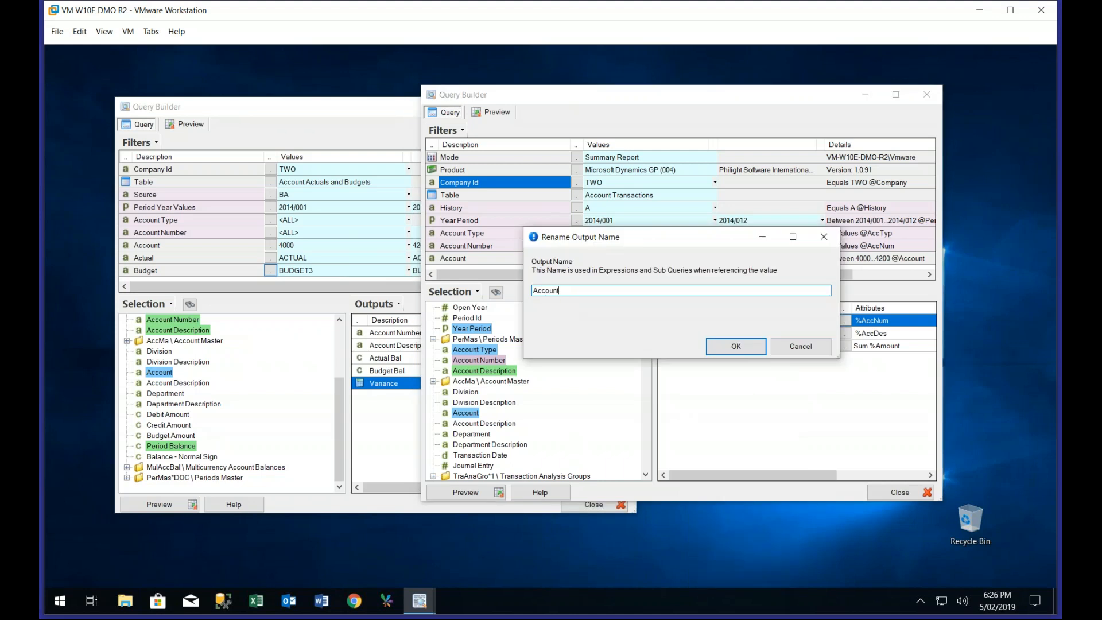
click(748, 351)
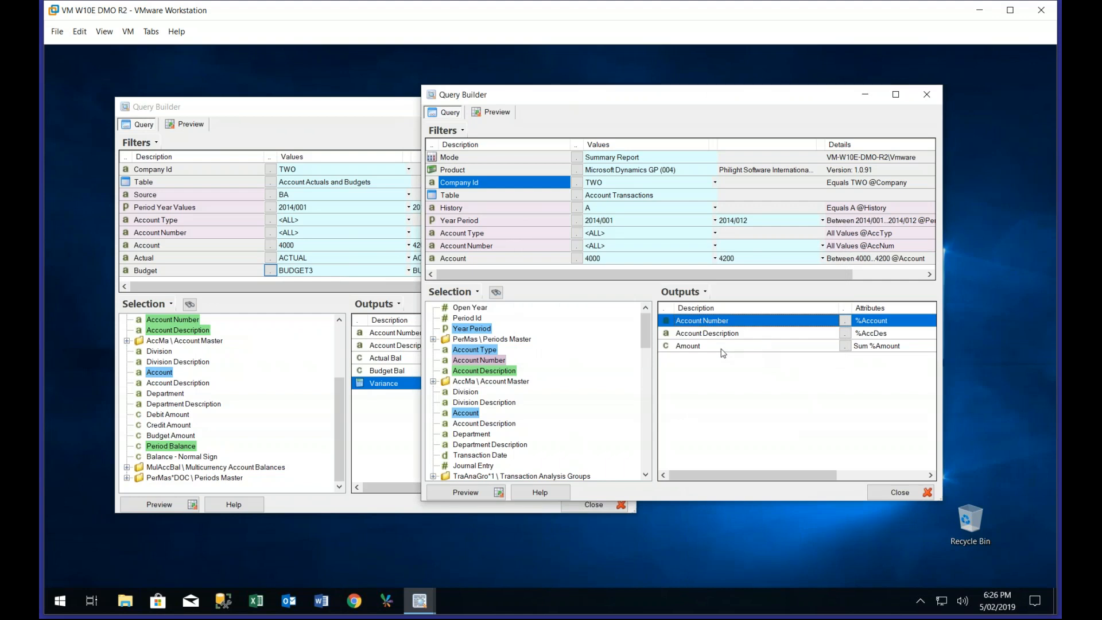
Add a sub query to the outputs and set its table to Account Actuals and Budgets from Balances and Budgets
right_click(719, 347)
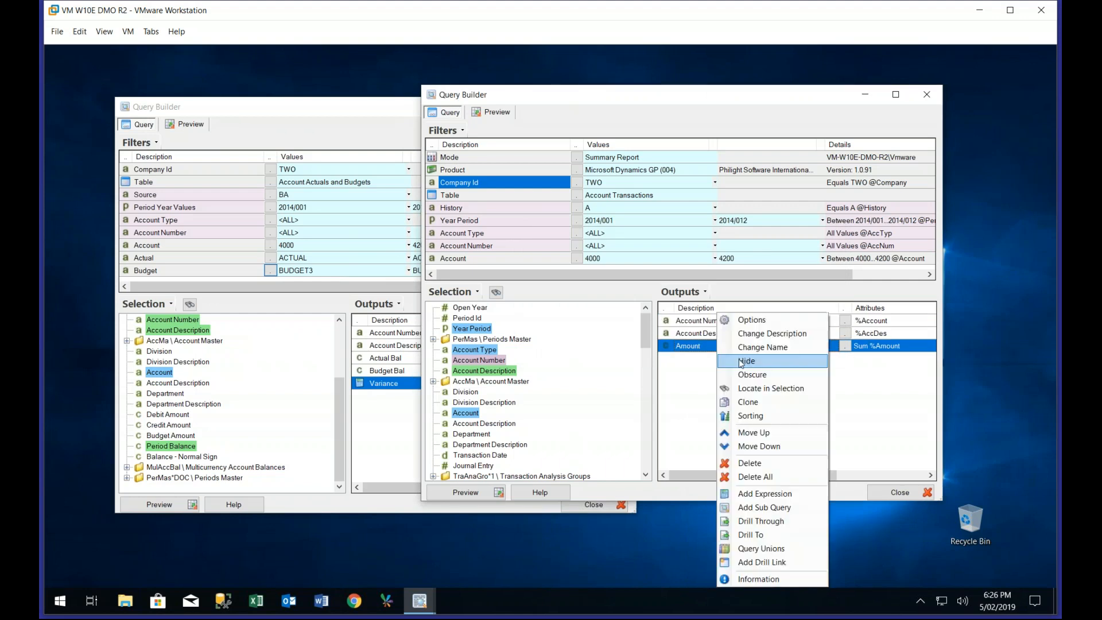
click(765, 507)
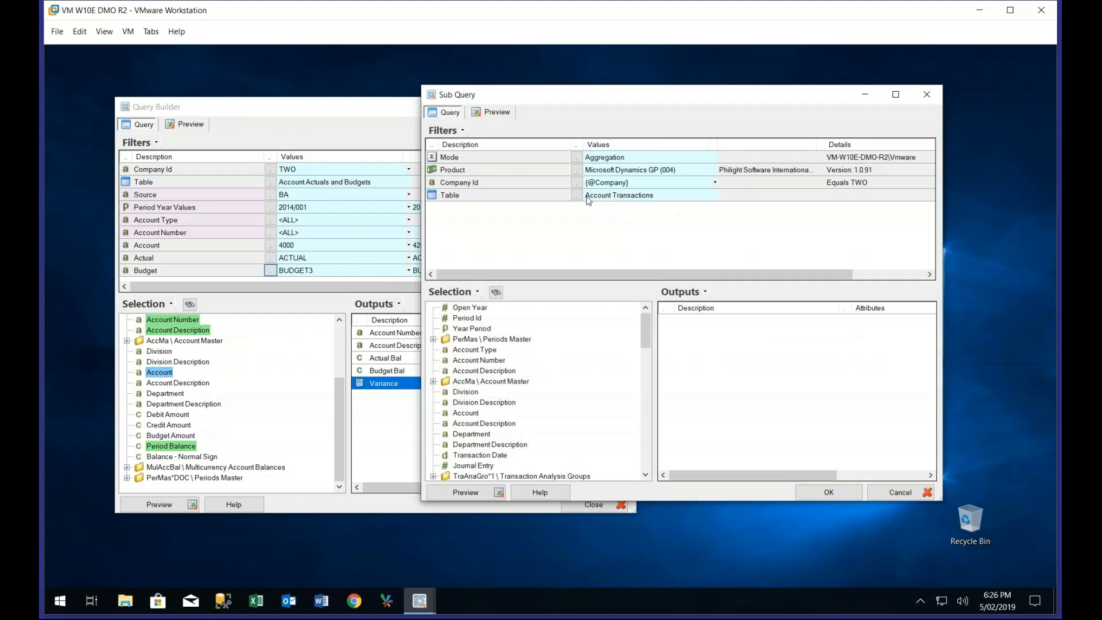
click(576, 196)
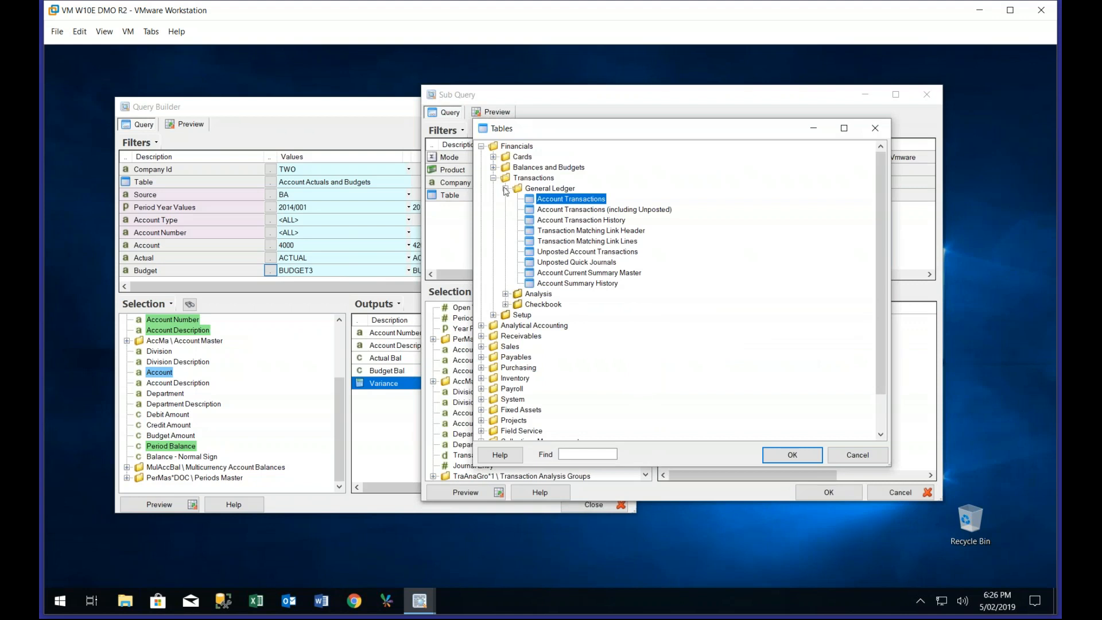
click(494, 178)
click(492, 167)
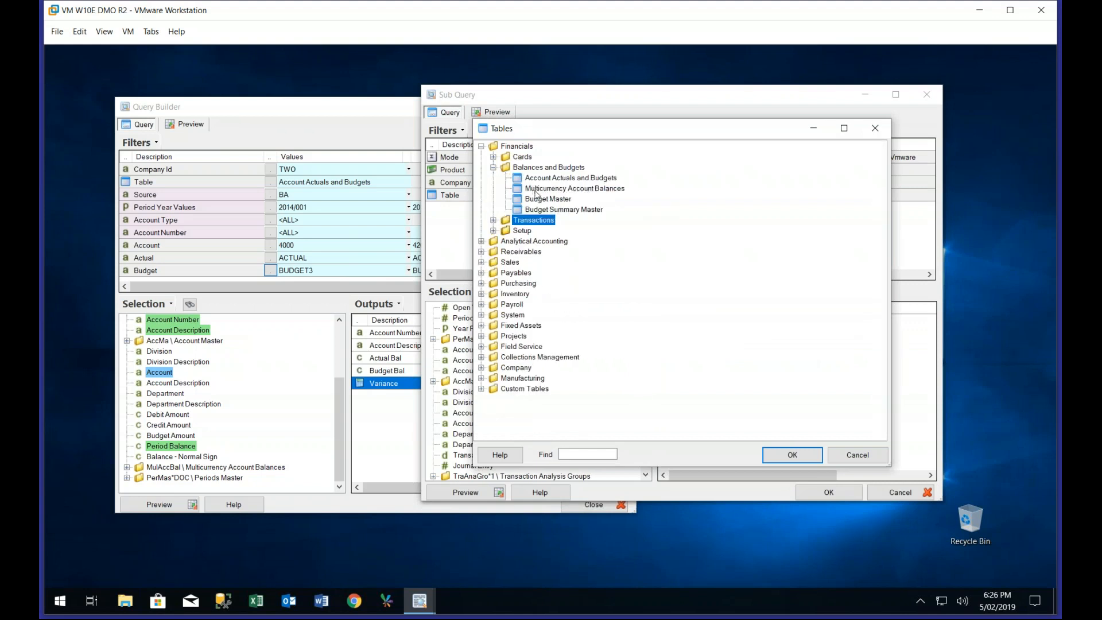
double_click(539, 180)
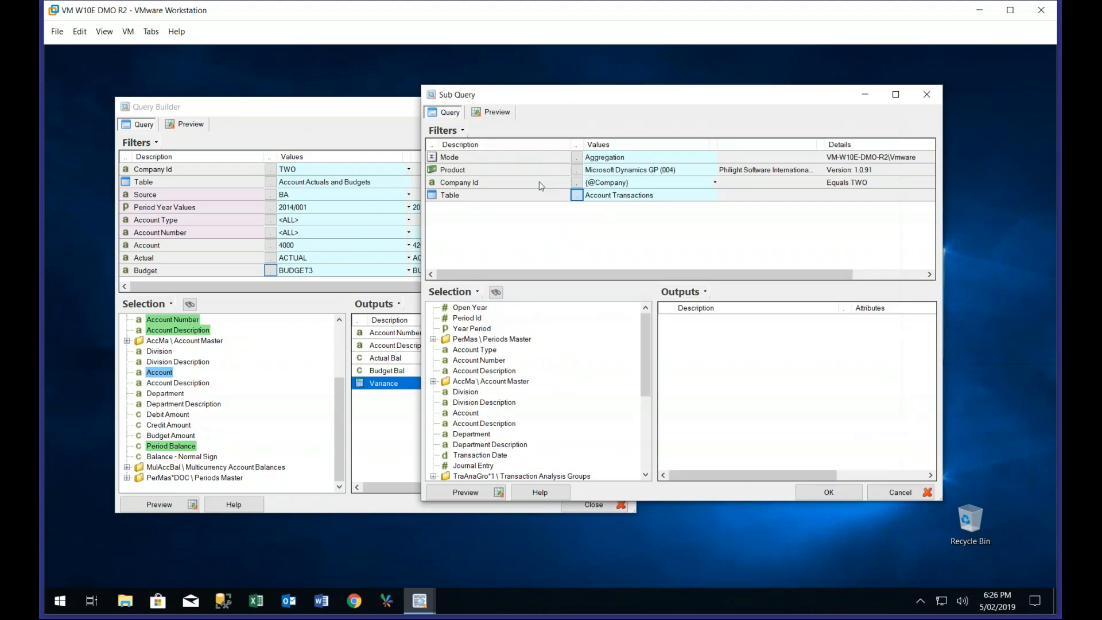
Set the sub query's Source filter to B (Budgets) and add a Book filter with the value BUDGET3
click(577, 208)
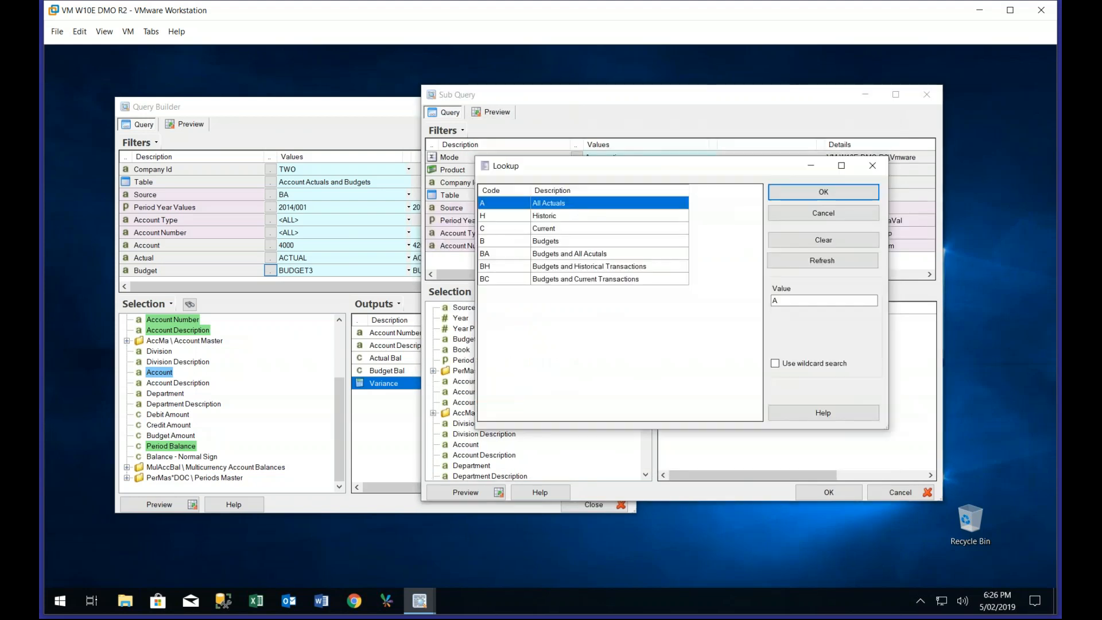
double_click(503, 241)
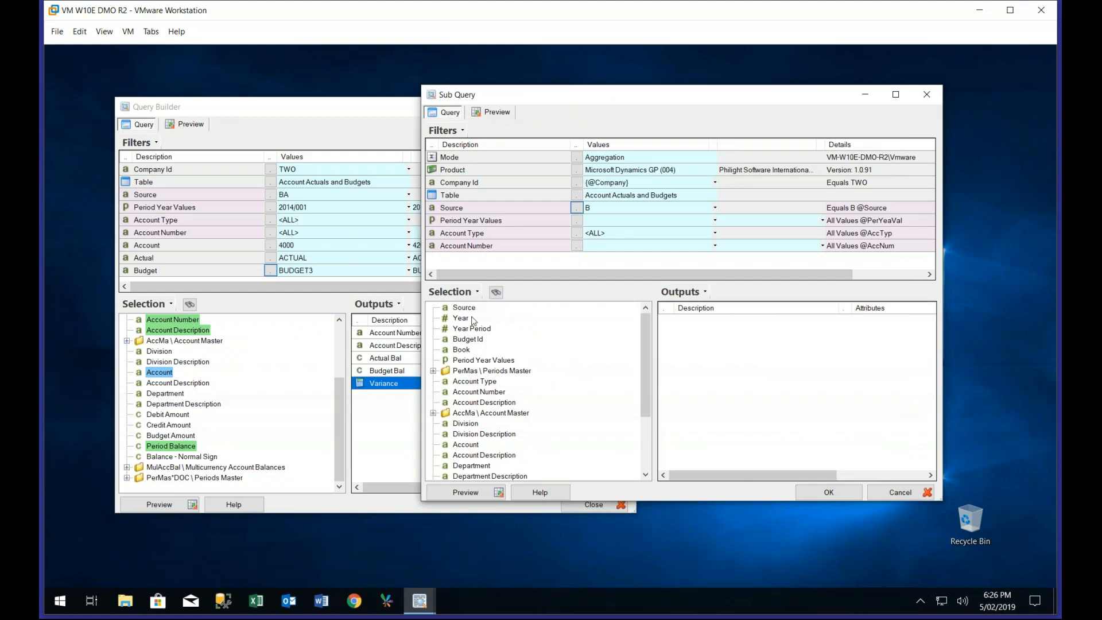
drag(461, 350, 492, 268)
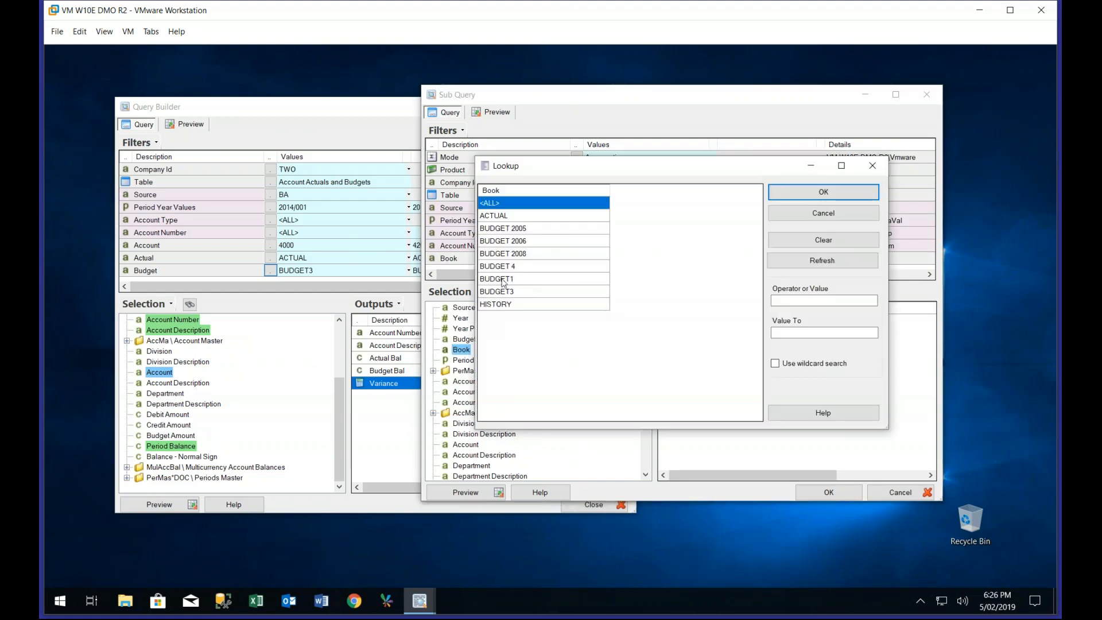
click(503, 291)
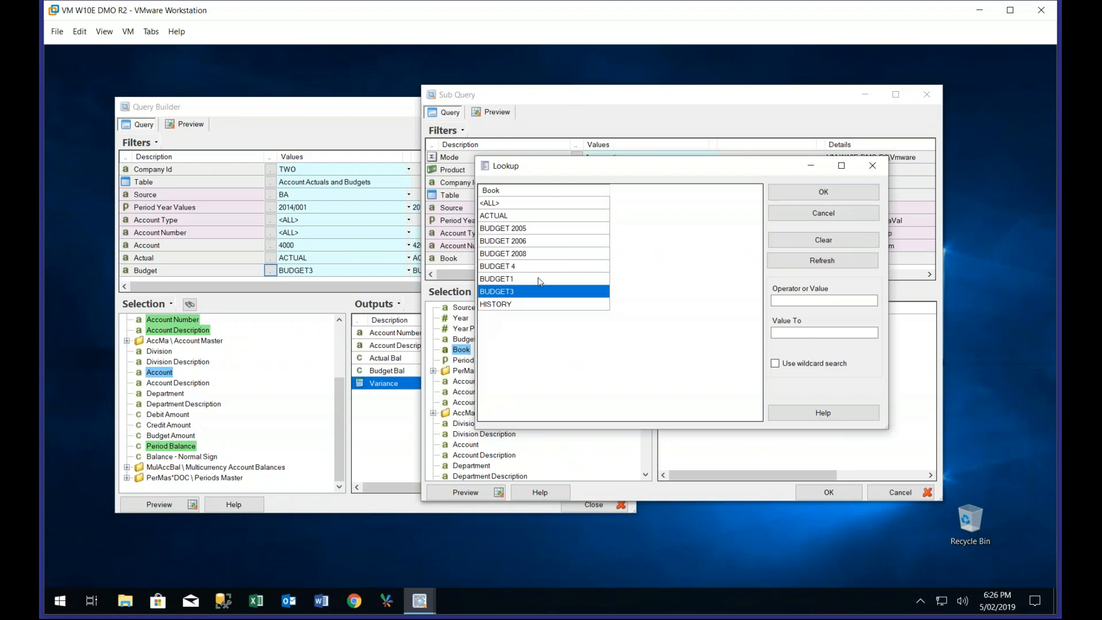
click(783, 194)
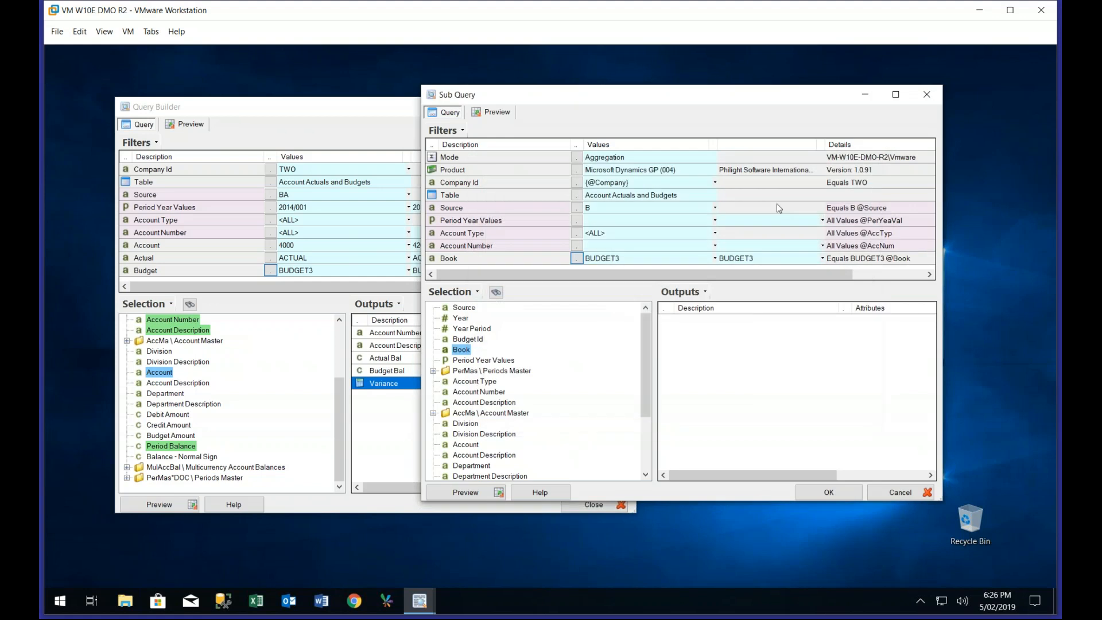
Add Period Balance as the output of the sub query
scroll(651, 412, down, 1)
scroll(651, 412, down, 2)
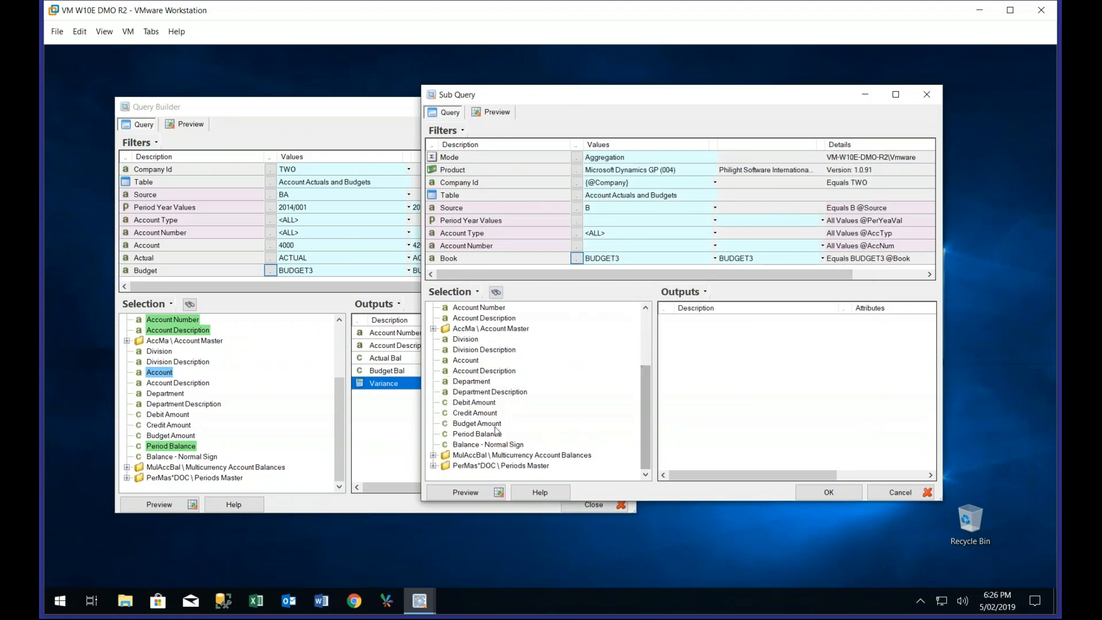
drag(471, 435, 705, 382)
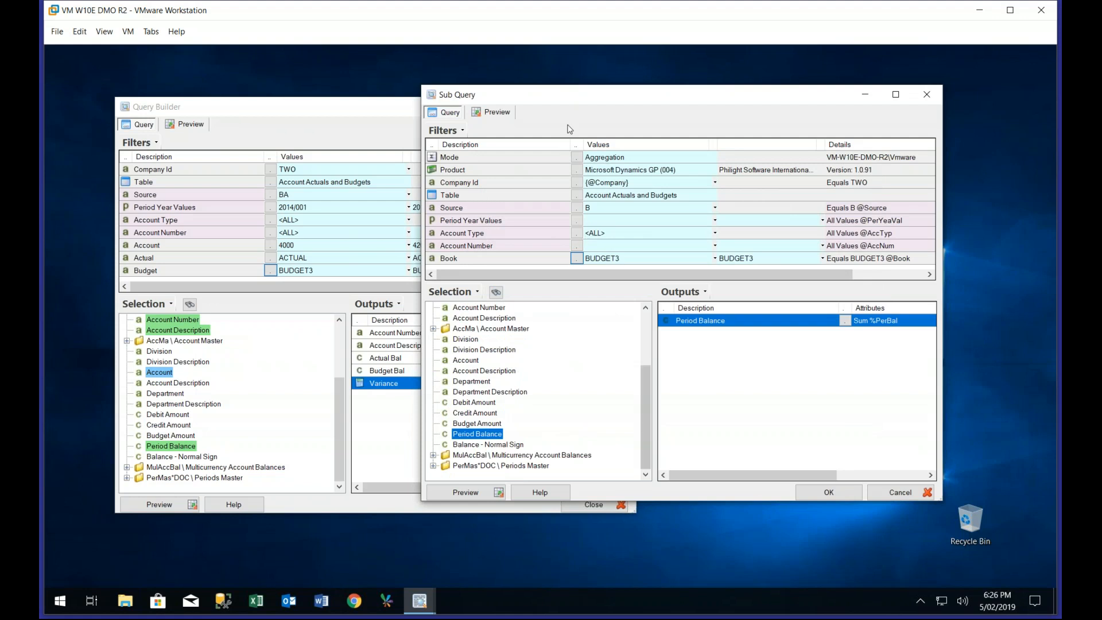
drag(575, 100, 576, 117)
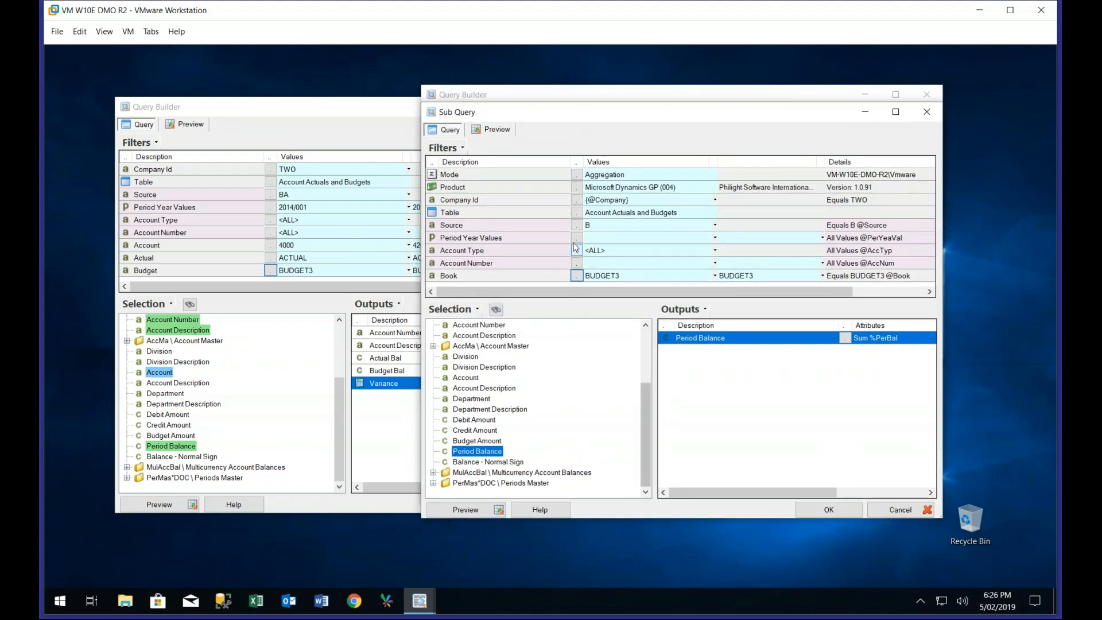
click(714, 239)
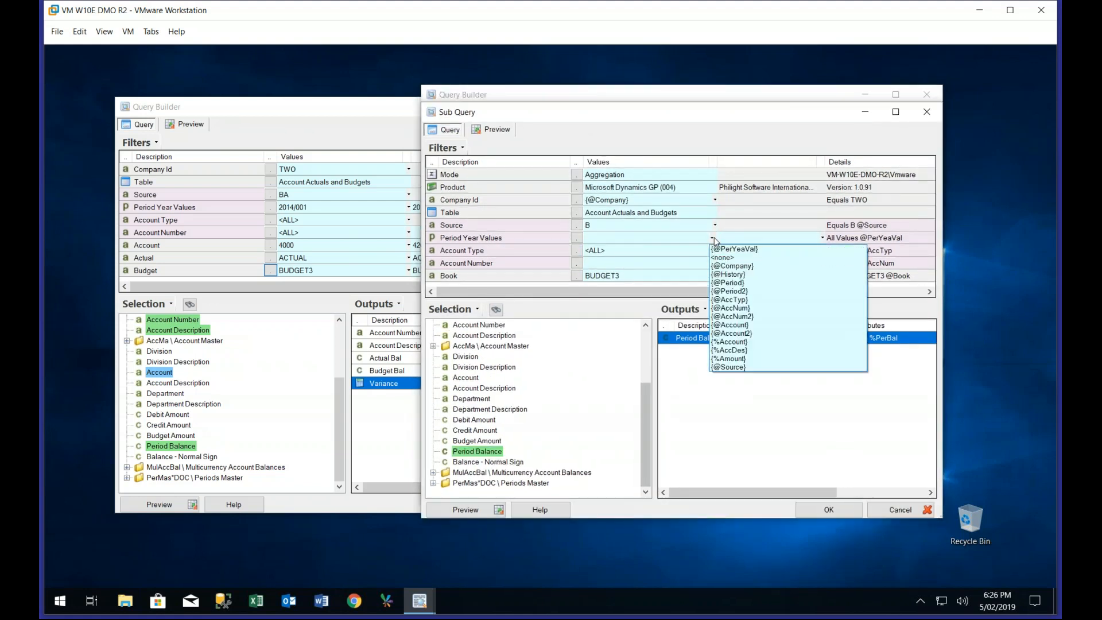
click(722, 283)
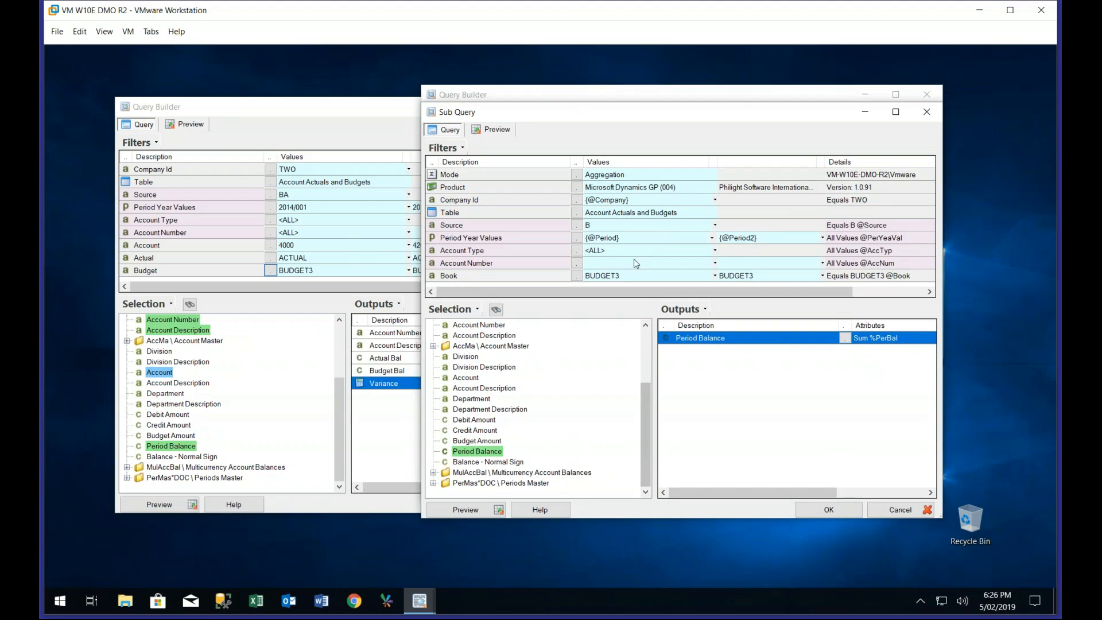
Link the sub query's Account Number filter to the main query's output {%Account} and accept the sub query
click(615, 264)
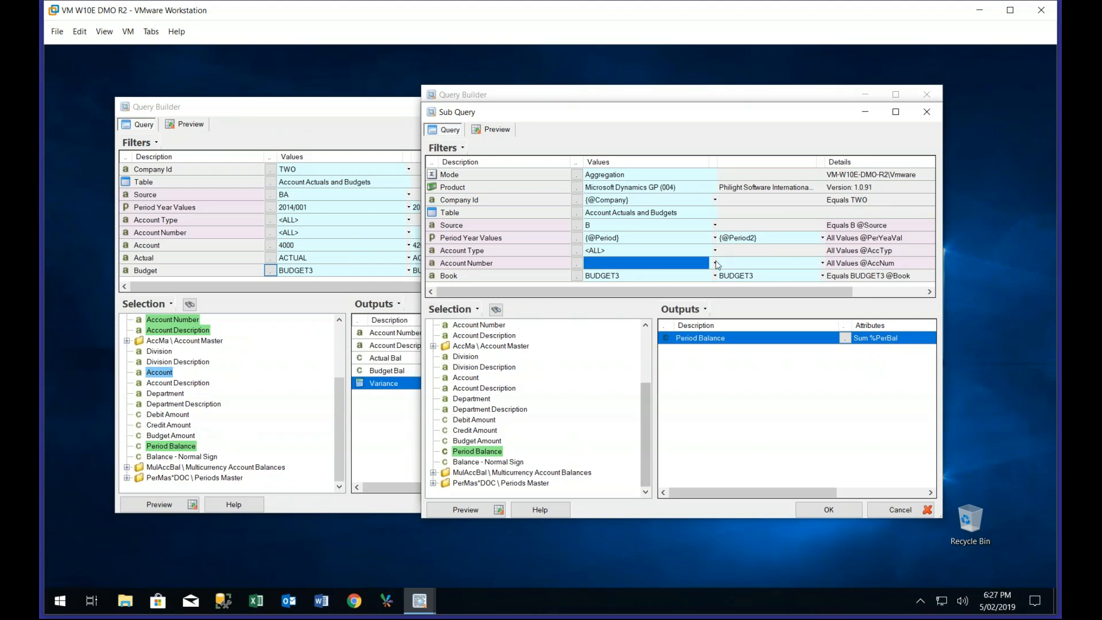
click(713, 263)
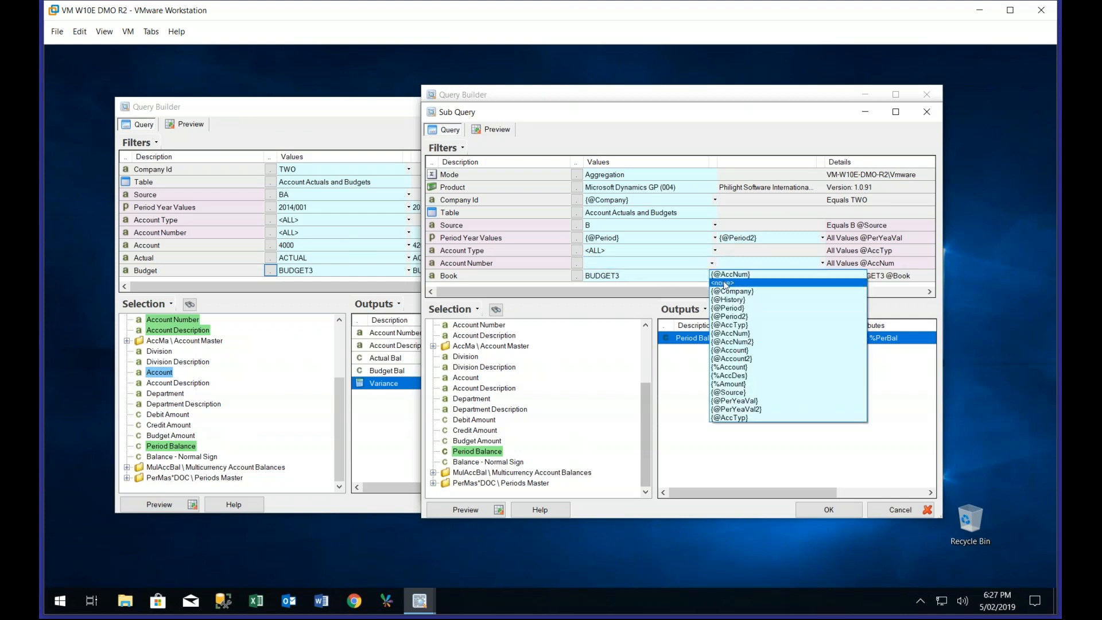
click(730, 369)
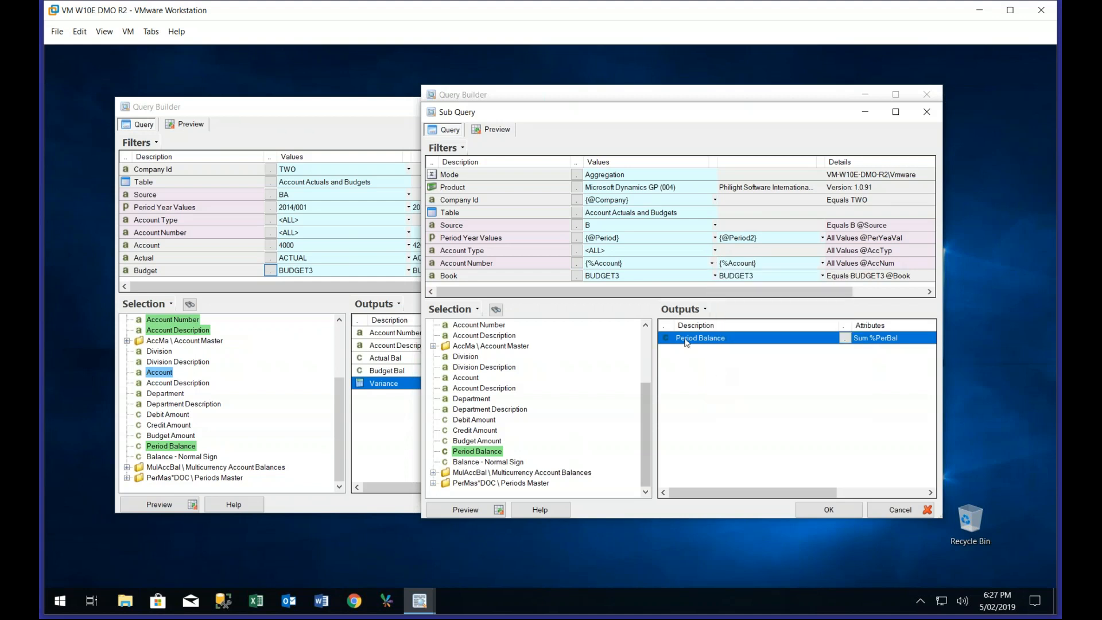
click(835, 508)
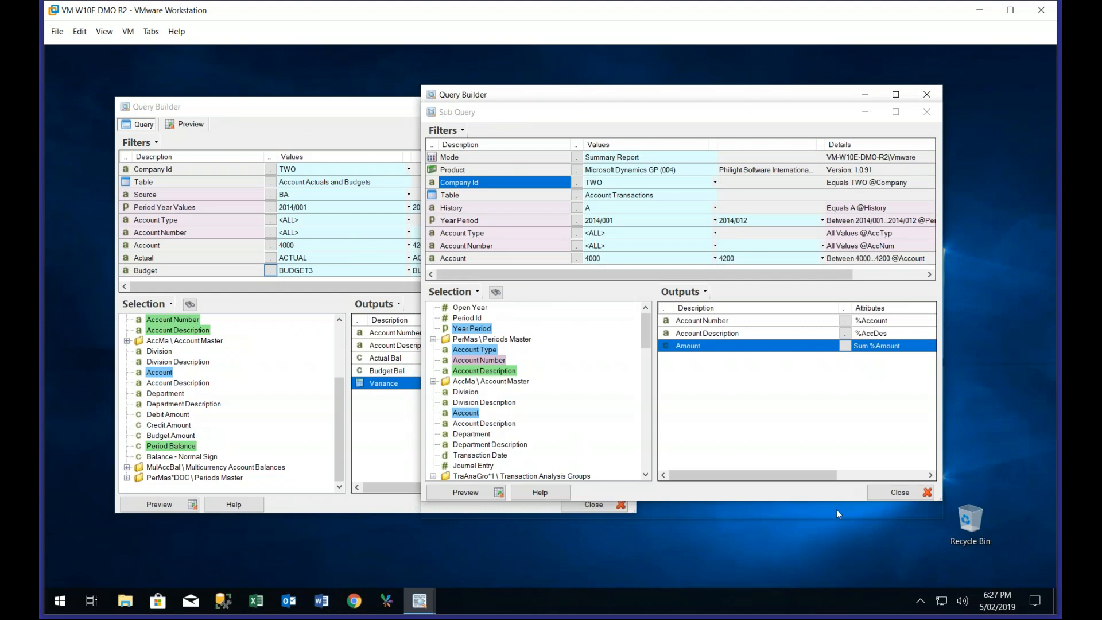
Preview the account transactions query and the actuals and budgets query, arranging their windows to compare the results per account
click(447, 493)
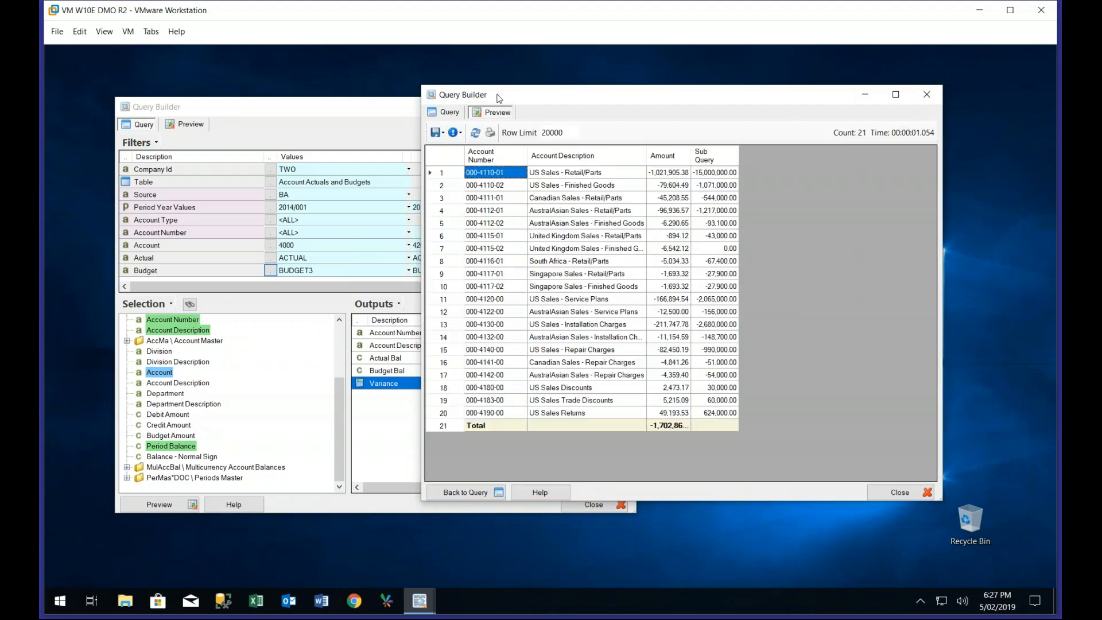
drag(499, 98, 653, 116)
click(322, 133)
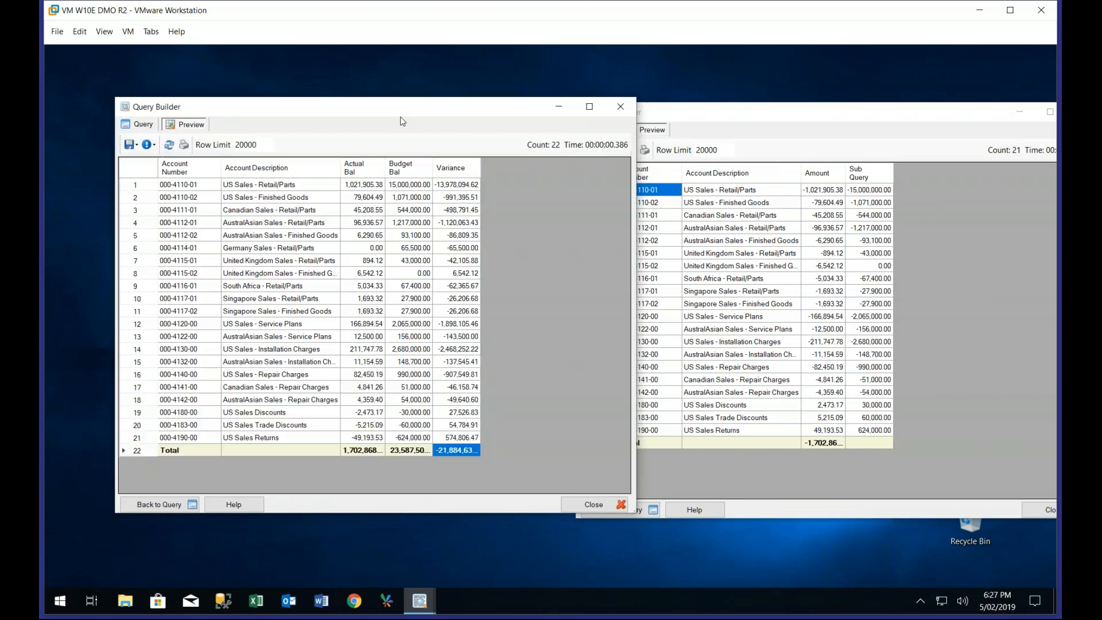
drag(401, 117, 357, 92)
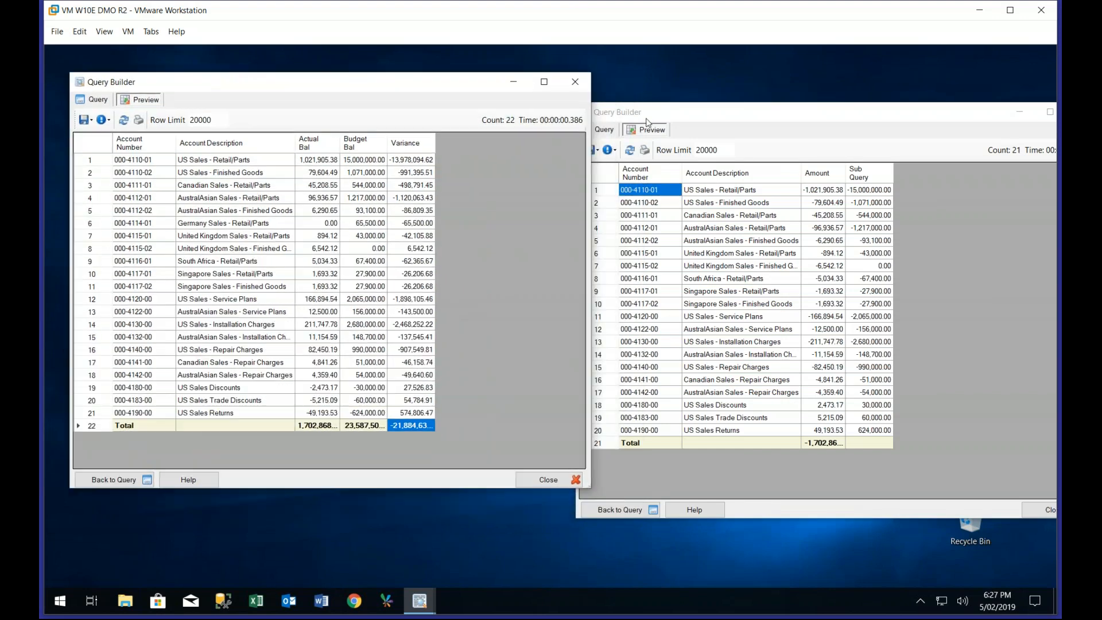
drag(647, 121, 528, 168)
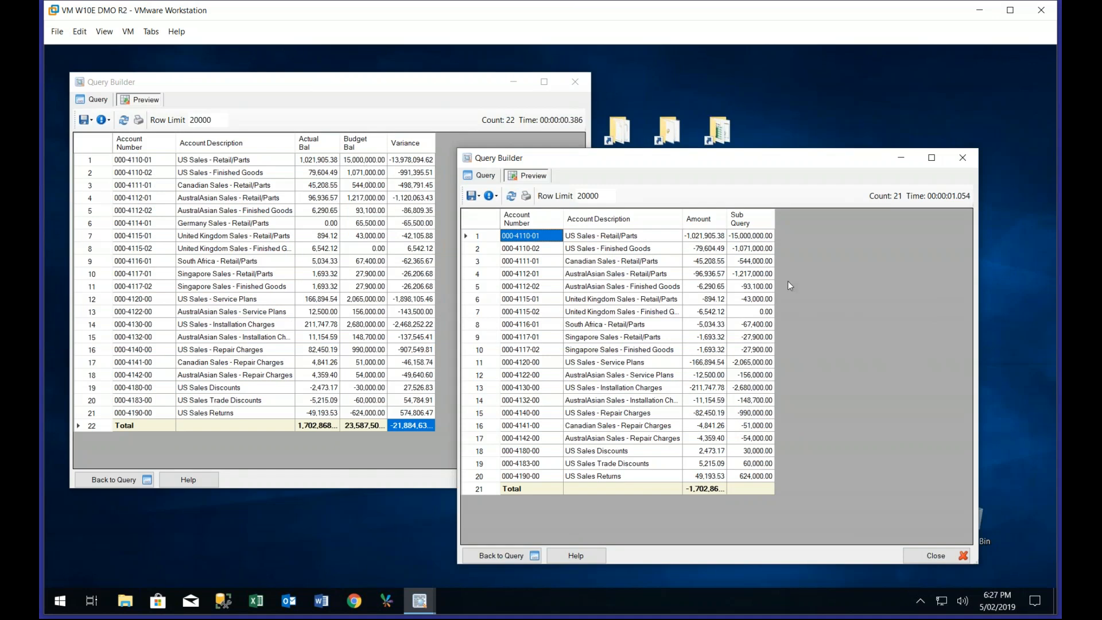
click(240, 94)
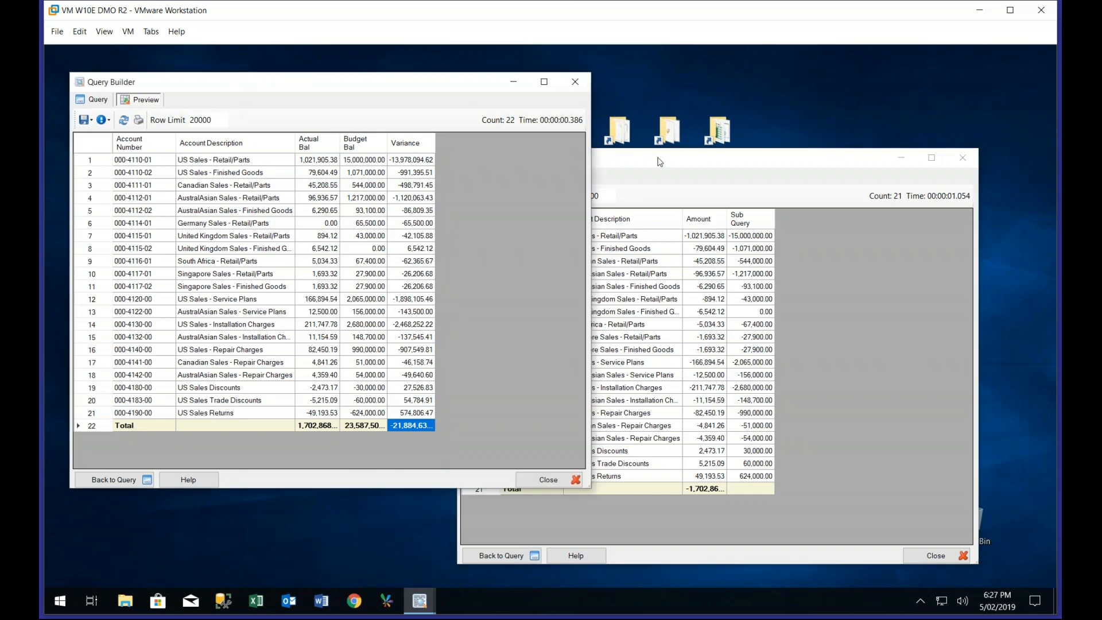
click(658, 159)
Return both queries from preview to their definitions and compare their filters and outputs, checking the commands available for the Sub Query output
click(481, 176)
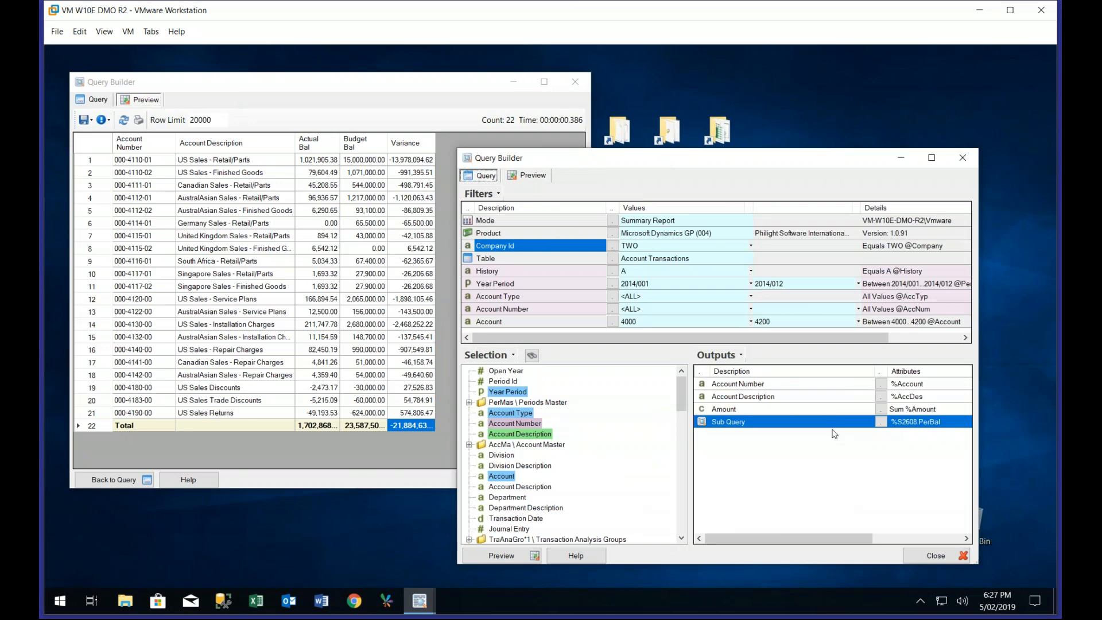
right_click(745, 428)
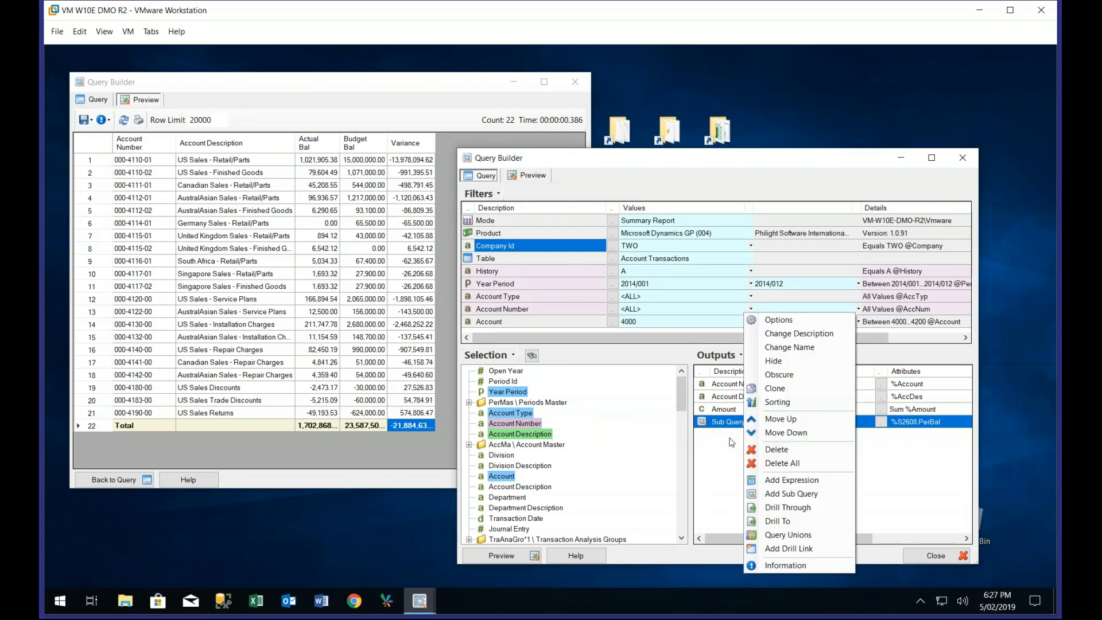
click(732, 441)
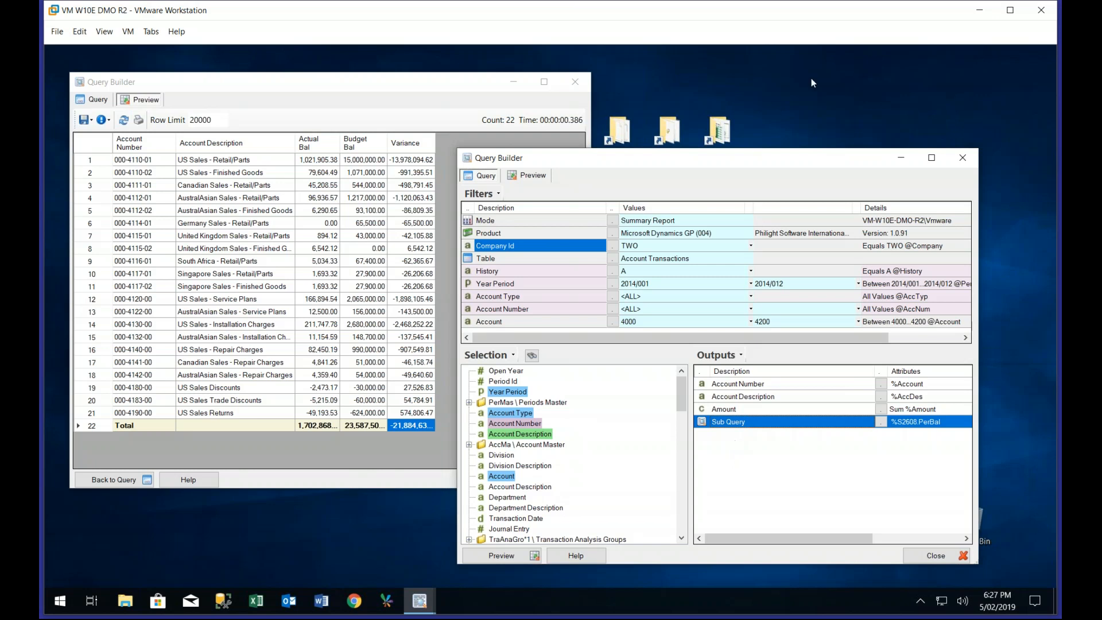
click(91, 105)
click(91, 101)
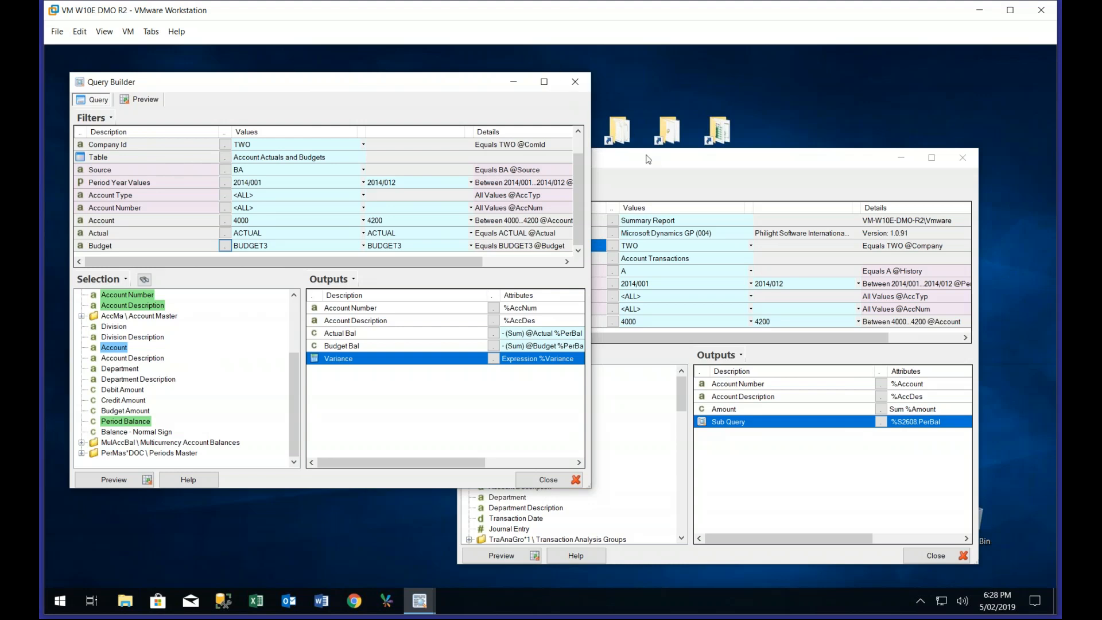
click(648, 159)
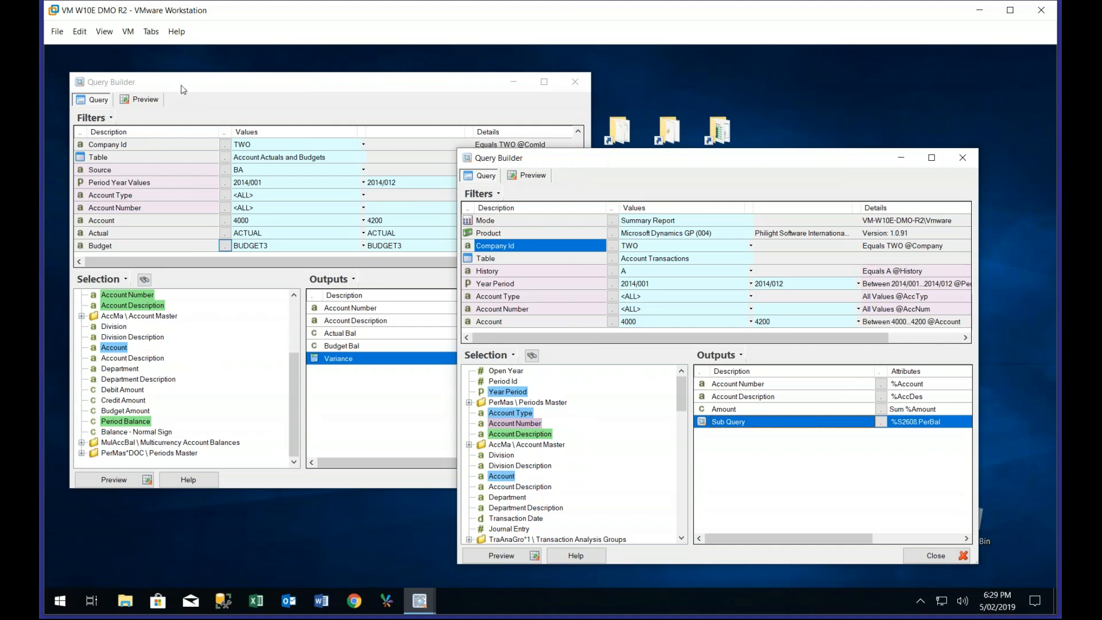
click(425, 605)
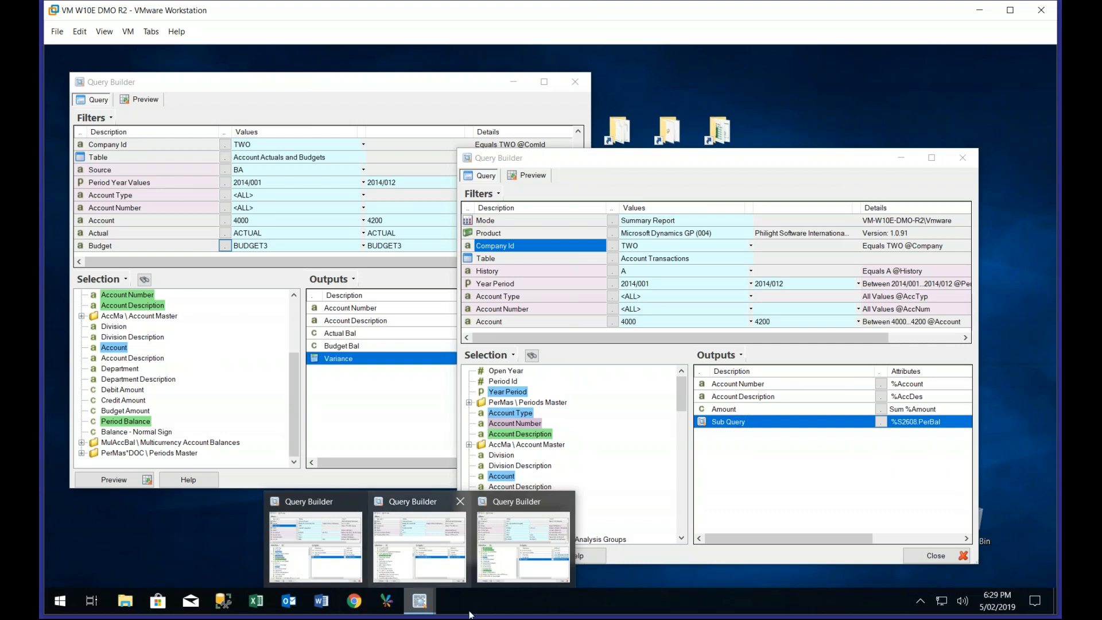
click(639, 158)
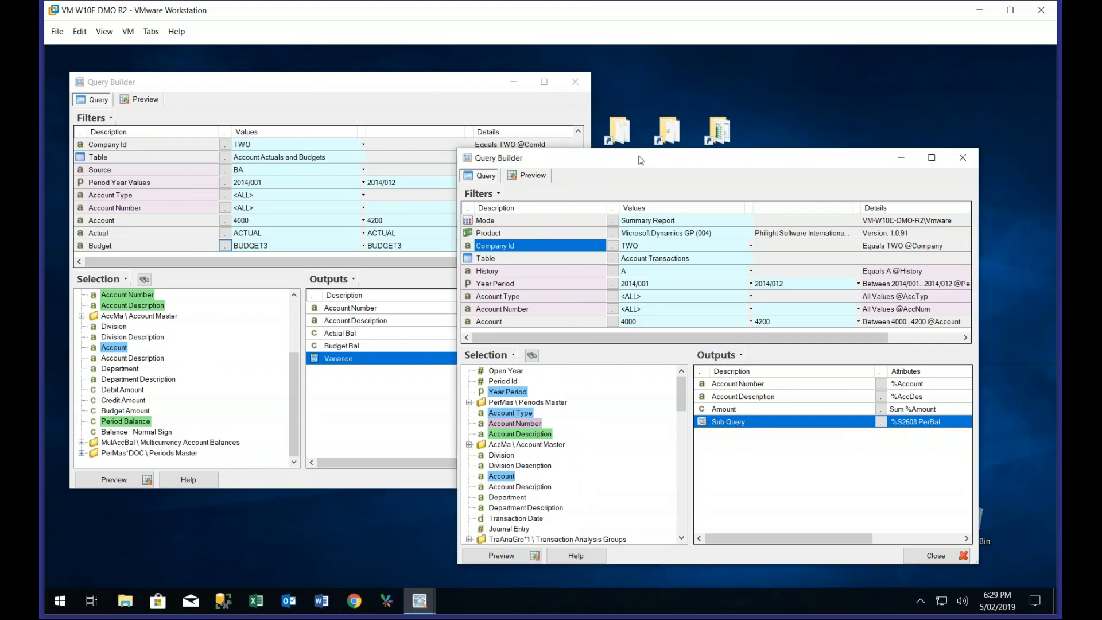
click(422, 89)
Review the available query modes for the account transactions query and close the mode settings without changing them
click(684, 170)
click(613, 221)
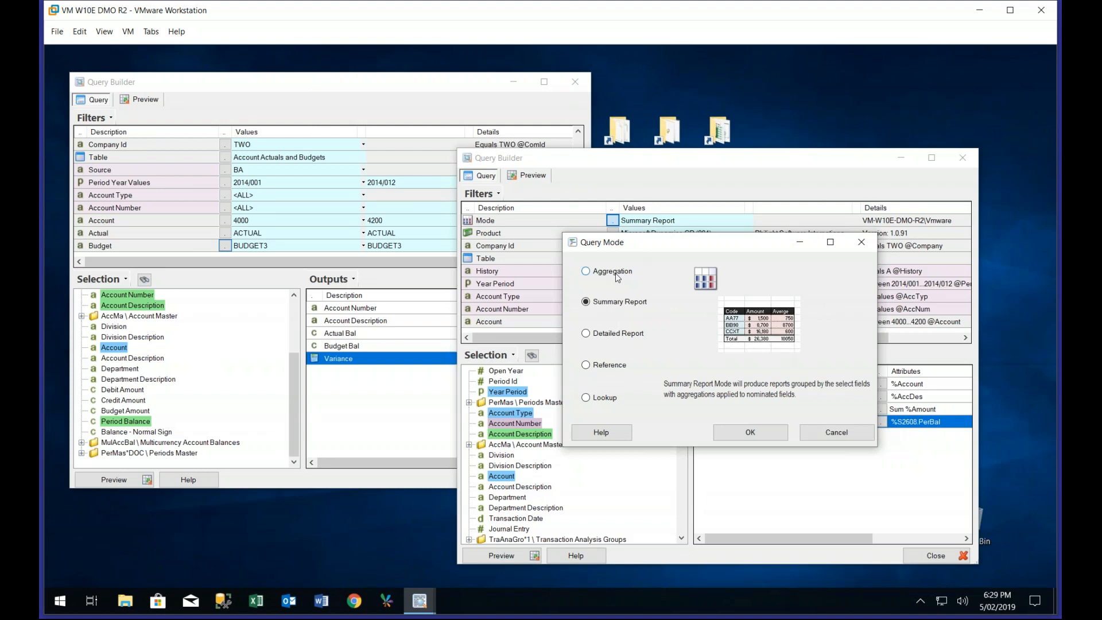
click(837, 433)
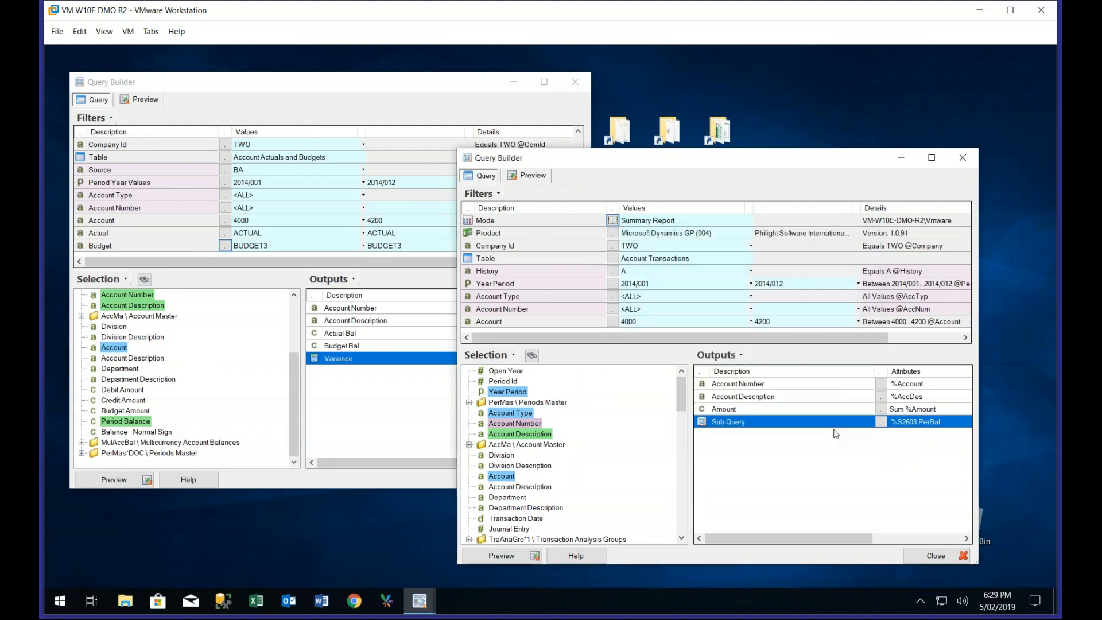